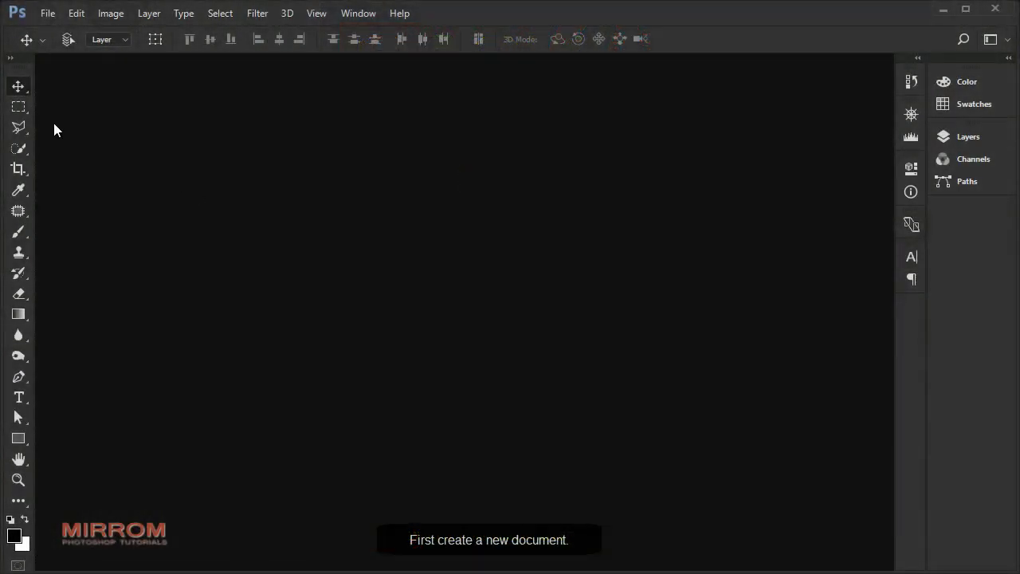
Start a new document named Rock Festival Poster, measured in pixels
{"action": "left_click", "coordinate": [46, 18]}
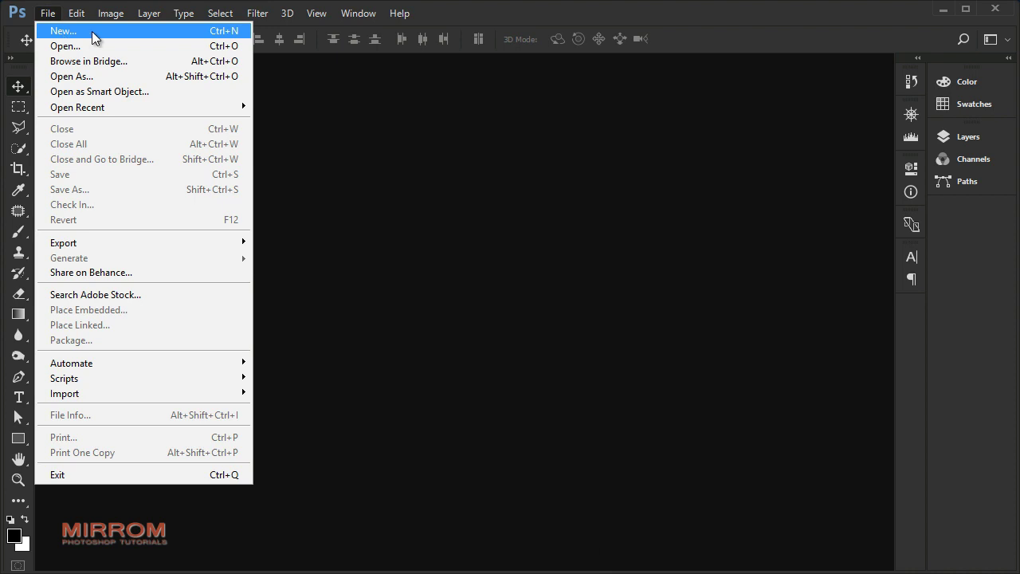
{"action": "left_click", "coordinate": [152, 33]}
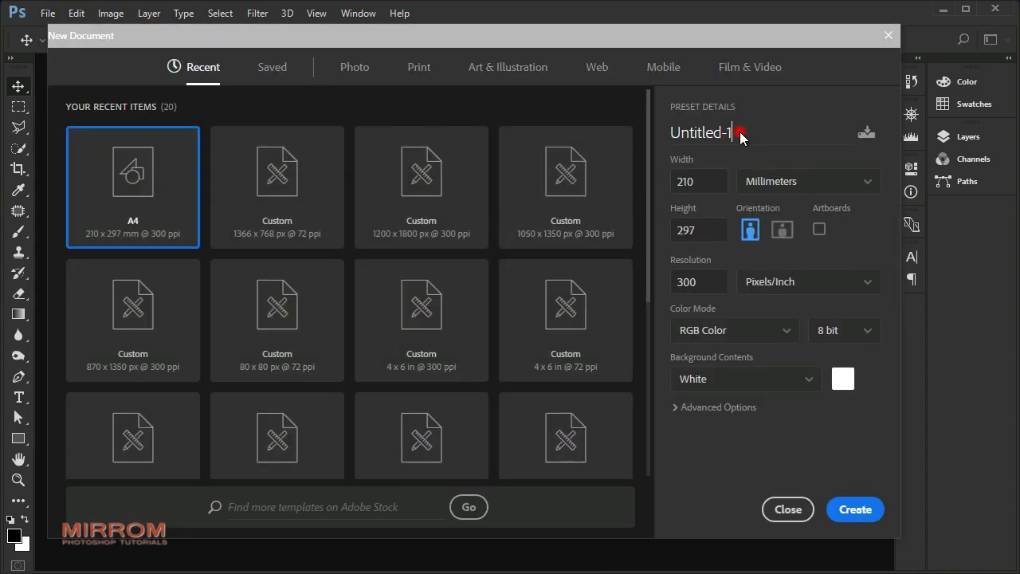
{"action": "double_click", "coordinate": [741, 137]}
{"action": "type", "text": "Rock Festival Poster"}
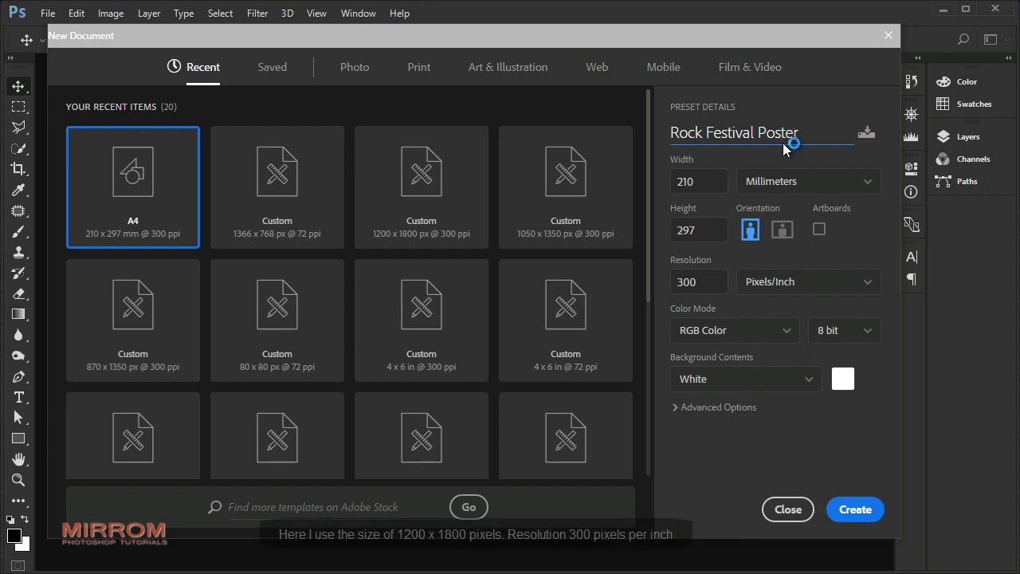
{"action": "left_click", "coordinate": [787, 183]}
{"action": "left_click", "coordinate": [767, 208]}
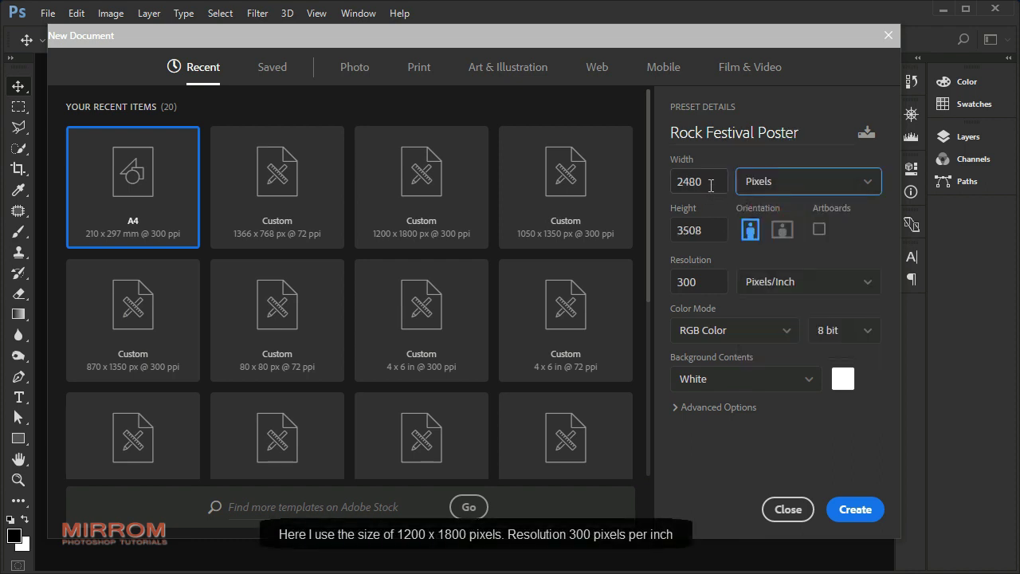
Set the size to 1200 × 1800 px at 300 ppi, create it and fit it on screen
{"action": "left_click", "coordinate": [703, 181]}
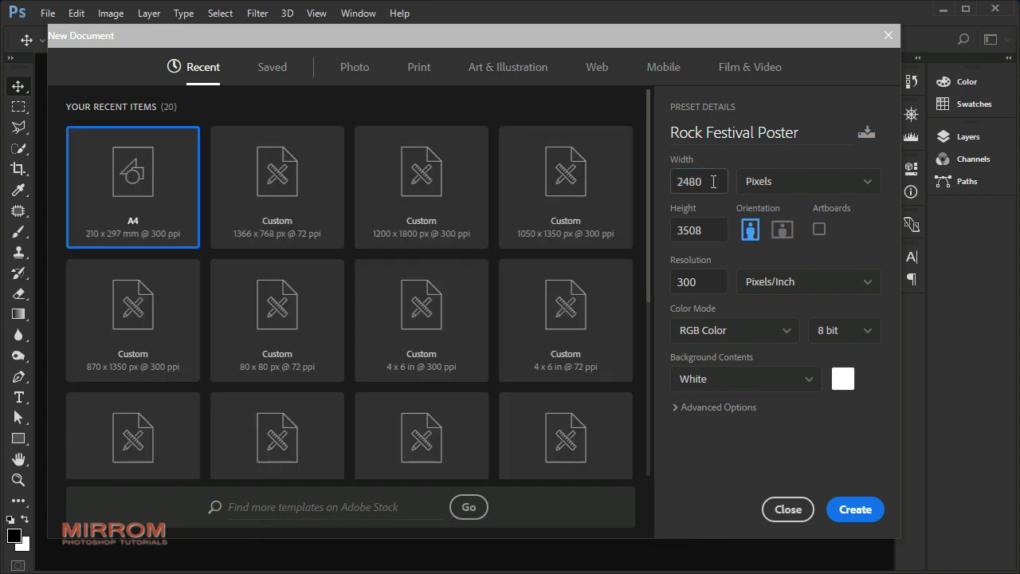
{"action": "double_click", "coordinate": [713, 182]}
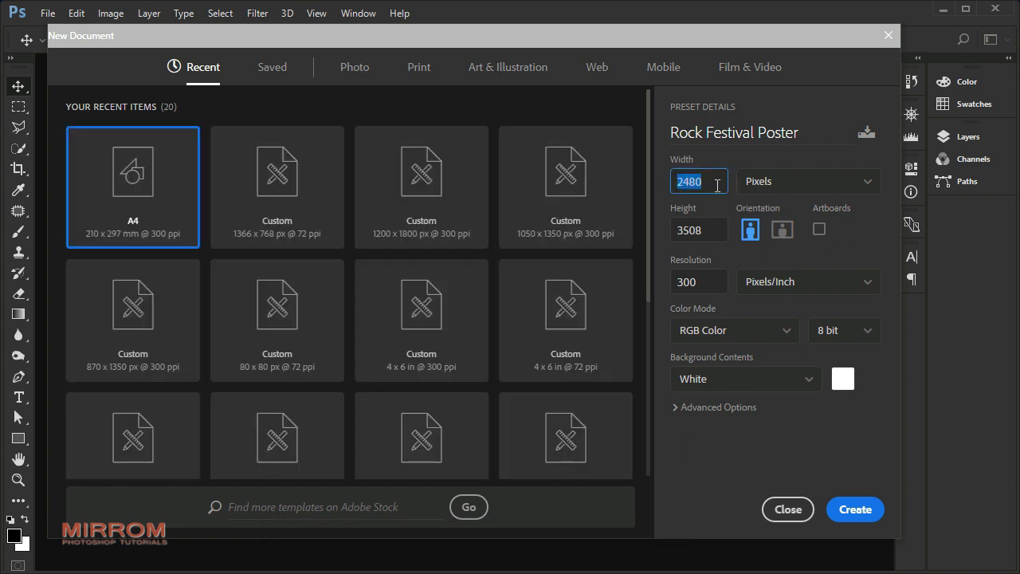
{"action": "type", "text": "1200"}
{"action": "double_click", "coordinate": [719, 232]}
{"action": "type", "text": "18"}
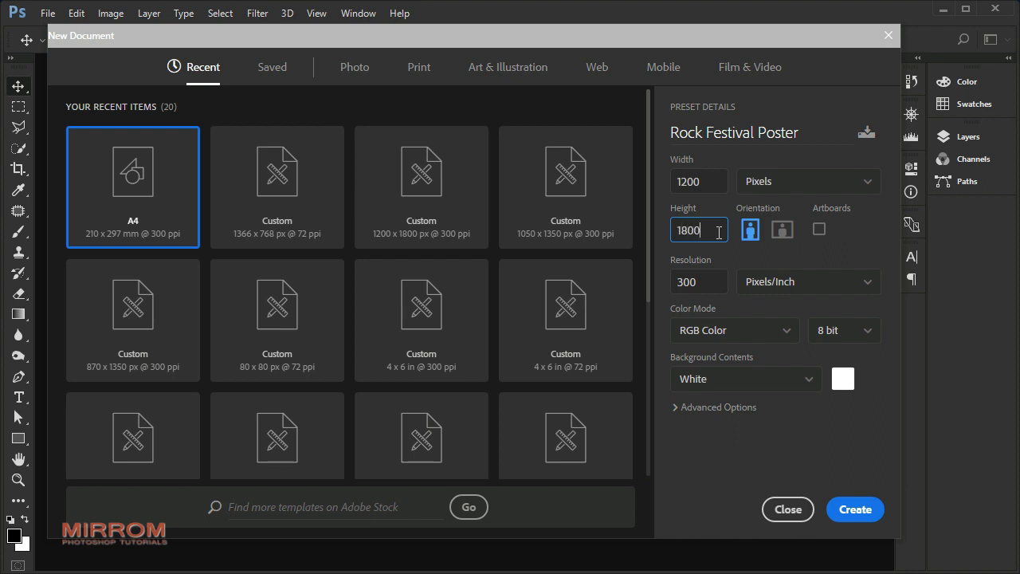
{"action": "double_click", "coordinate": [688, 282]}
{"action": "left_click", "coordinate": [715, 280]}
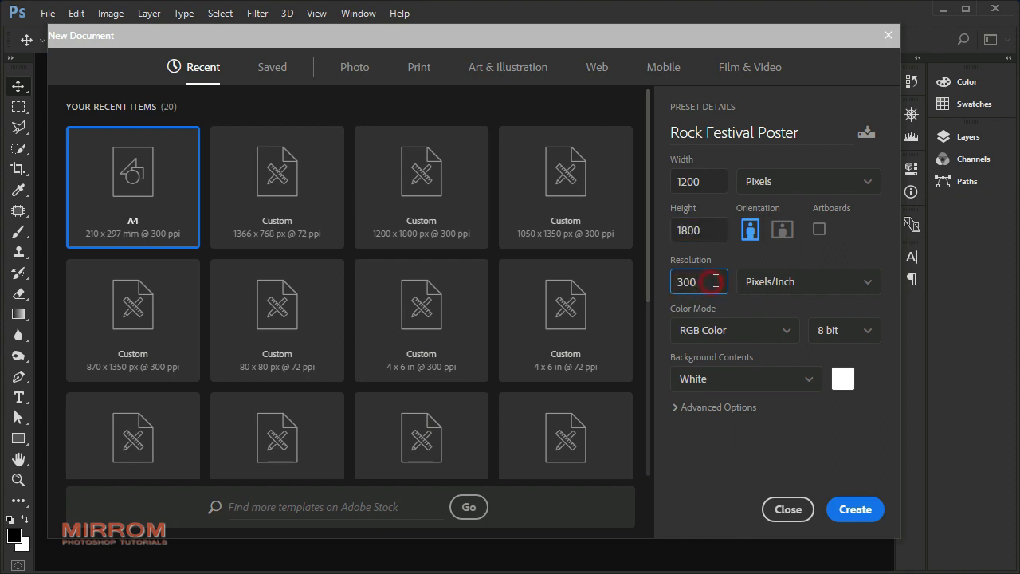
{"action": "left_click", "coordinate": [852, 508]}
{"action": "key", "text": "ctrl+0"}
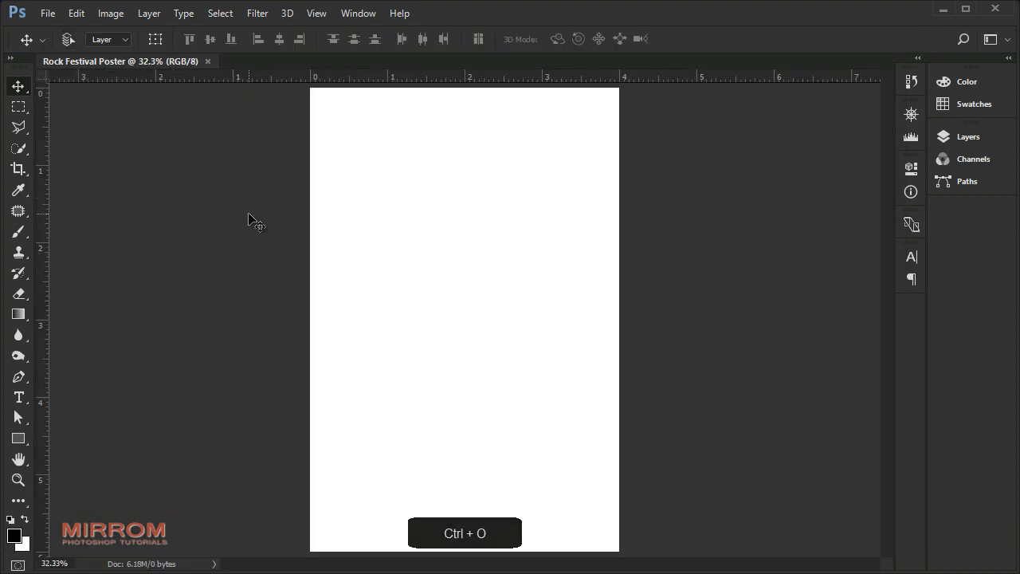
Embed the black-and-white guitarist photo, scaled to about 96.8% to cover the canvas
{"action": "left_click", "coordinate": [46, 15]}
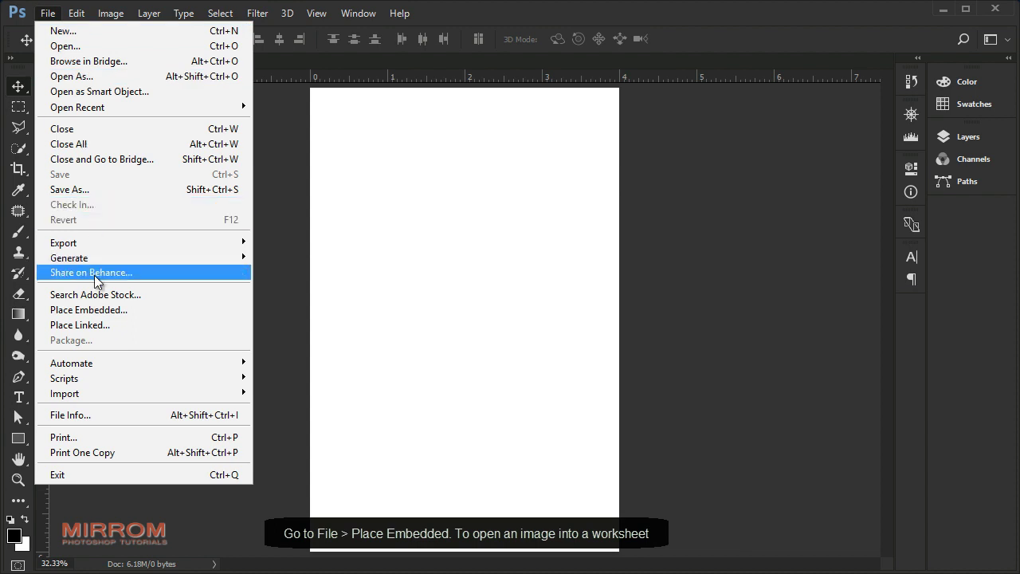
{"action": "left_click", "coordinate": [163, 311]}
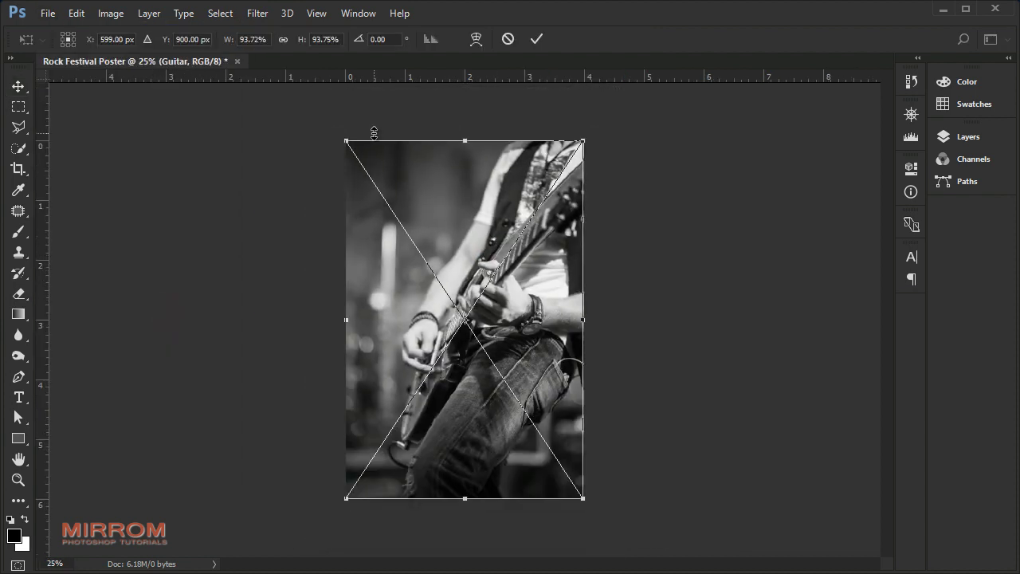
{"action": "left_click_drag", "start_coordinate": [344, 141], "coordinate": [340, 130]}
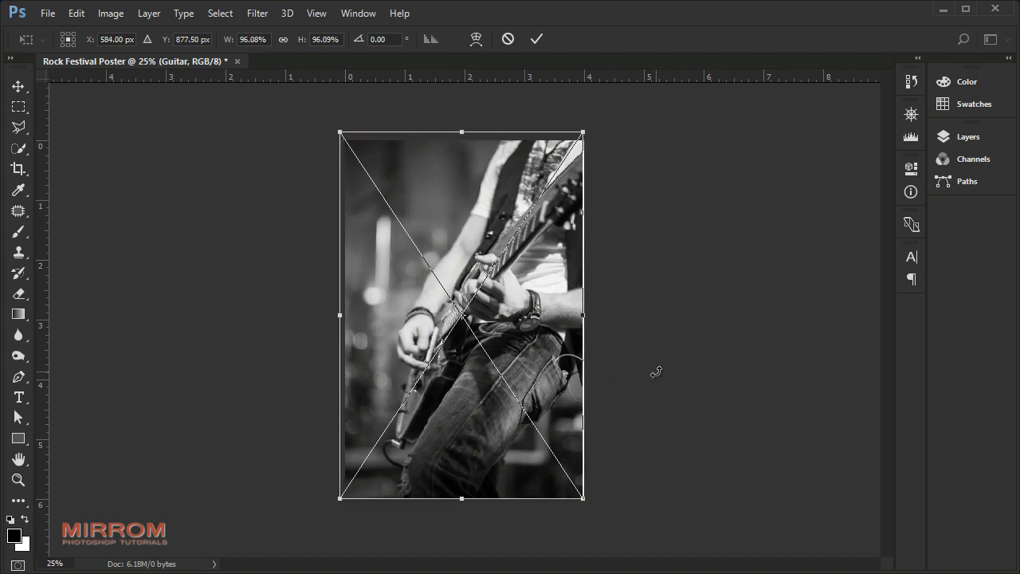
{"action": "left_click_drag", "start_coordinate": [584, 496], "coordinate": [590, 498]}
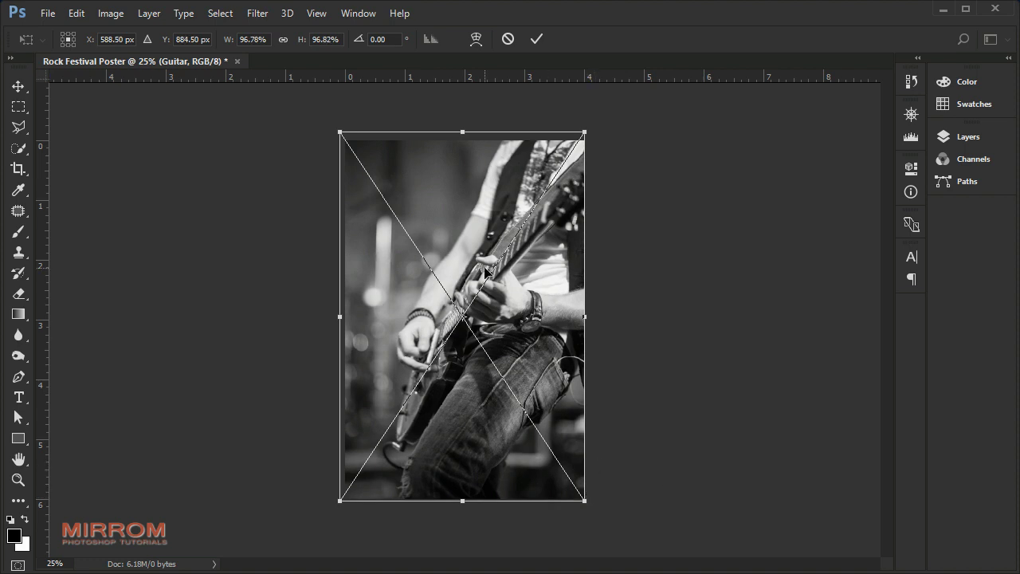
{"action": "left_click", "coordinate": [536, 38]}
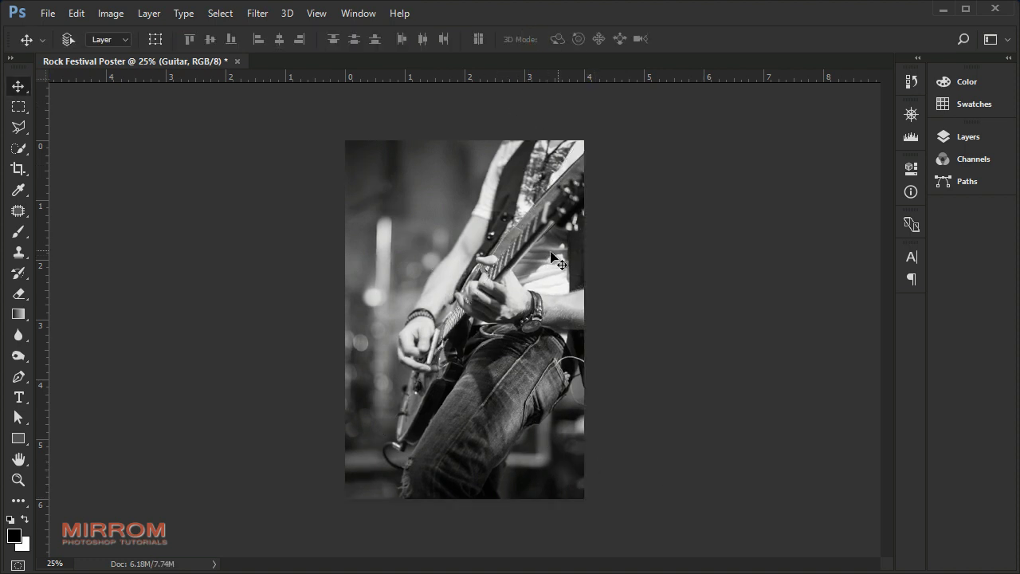
Show the Layers panel and select the Pen Tool in Path mode
{"action": "left_click", "coordinate": [977, 140]}
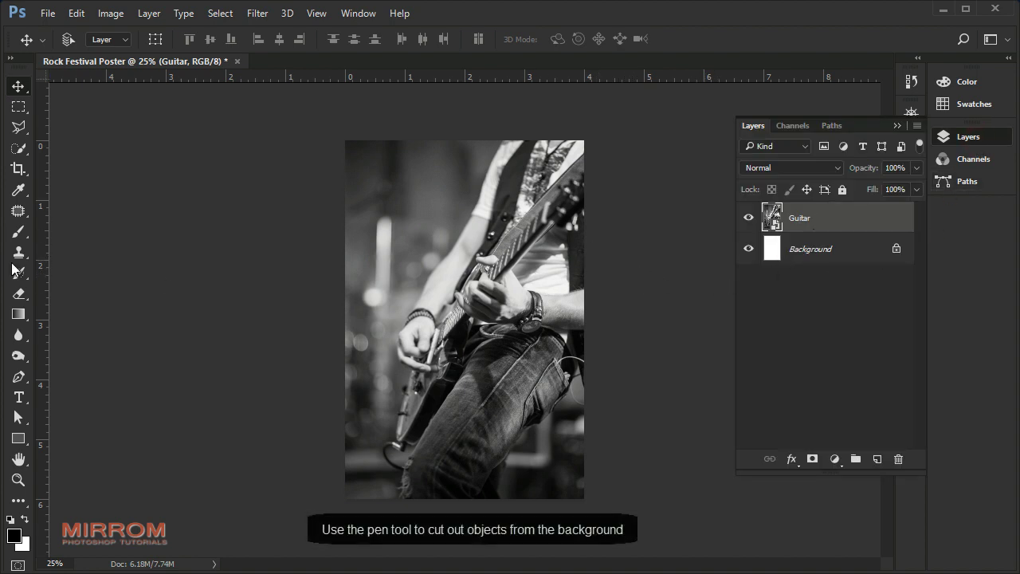
{"action": "left_click", "coordinate": [19, 376]}
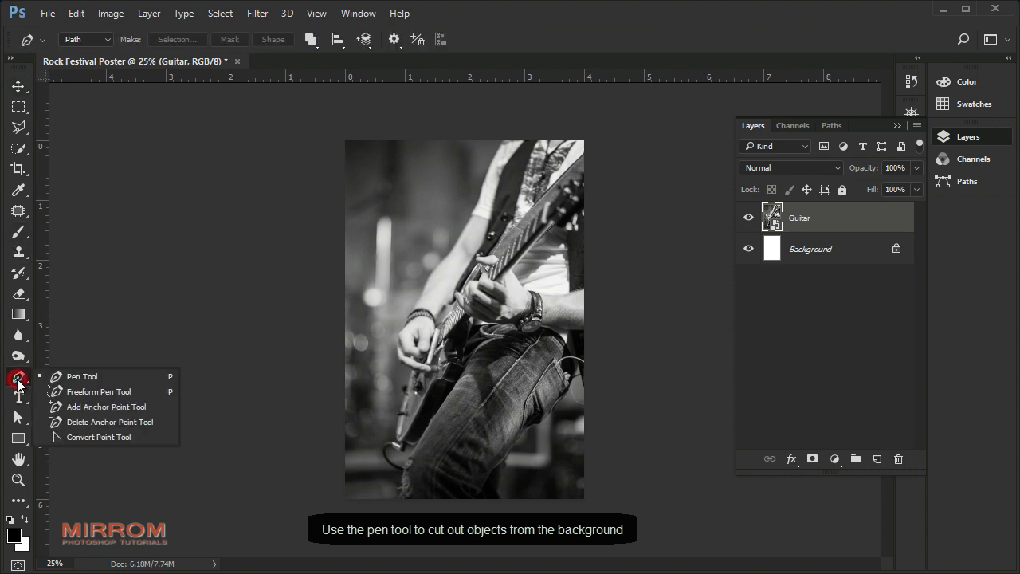
{"action": "left_click", "coordinate": [100, 375]}
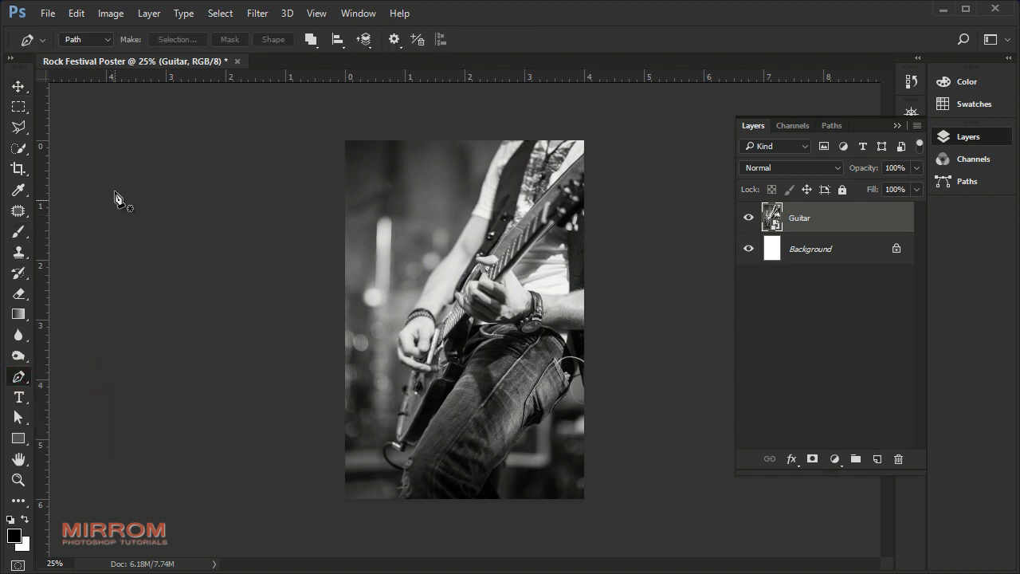
{"action": "left_click", "coordinate": [94, 40]}
{"action": "left_click", "coordinate": [101, 67]}
Zoom in and trace path points from the top of the arm down to the wrist
{"action": "key", "text": "ctrl+plus"}
{"action": "key", "text": "ctrl+plus"}
{"action": "key", "text": "ctrl+plus"}
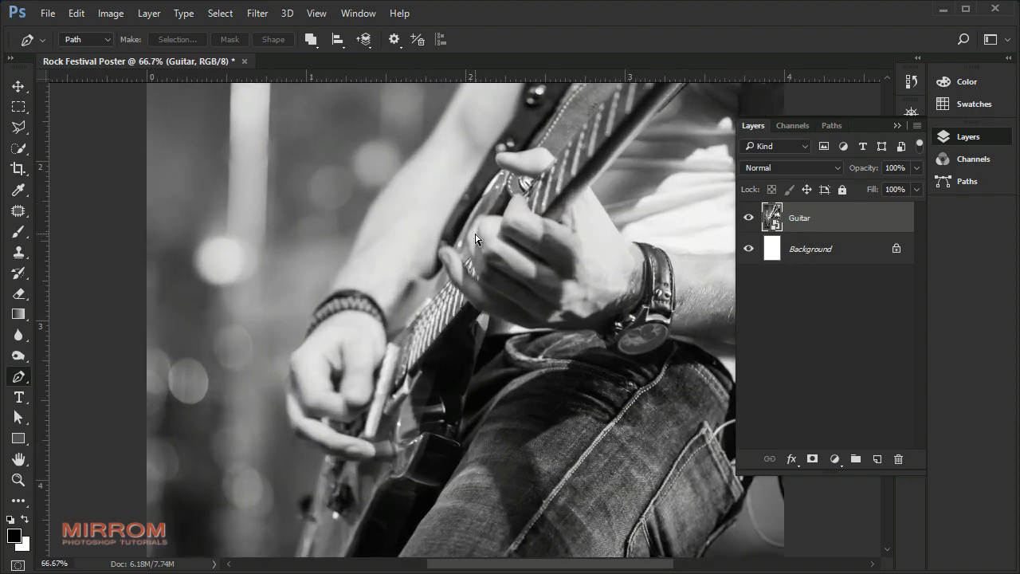
{"action": "scroll", "coordinate": [476, 239], "scroll_direction": "up", "scroll_amount": 3}
{"action": "scroll", "coordinate": [477, 239], "scroll_direction": "up", "scroll_amount": 3}
{"action": "scroll", "coordinate": [476, 239], "scroll_direction": "up", "scroll_amount": 1}
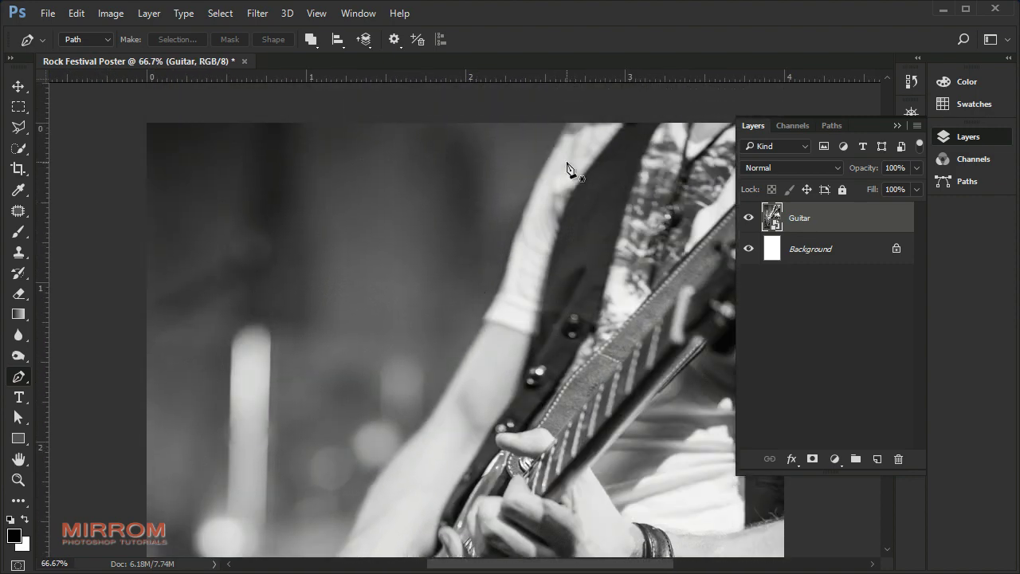
{"action": "left_click", "coordinate": [566, 123]}
{"action": "mouse_move", "coordinate": [520, 217]}
{"action": "left_mouse_down"}
{"action": "mouse_move", "coordinate": [504, 258]}
{"action": "mouse_move", "coordinate": [514, 239]}
{"action": "left_mouse_up"}
{"action": "left_click_drag", "start_coordinate": [504, 274], "coordinate": [501, 284]}
{"action": "left_click", "coordinate": [487, 307]}
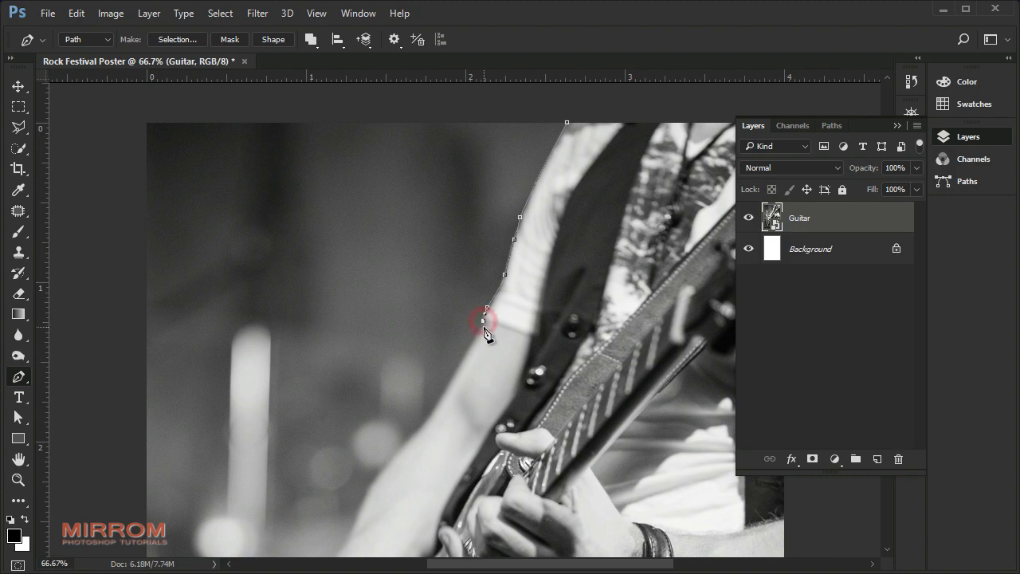
{"action": "scroll", "coordinate": [484, 323], "scroll_direction": "down", "scroll_amount": 5}
{"action": "left_click", "coordinate": [415, 189]}
{"action": "scroll", "coordinate": [378, 303], "scroll_direction": "down", "scroll_amount": 2}
{"action": "scroll", "coordinate": [351, 255], "scroll_direction": "down", "scroll_amount": 1}
{"action": "left_click", "coordinate": [317, 245]}
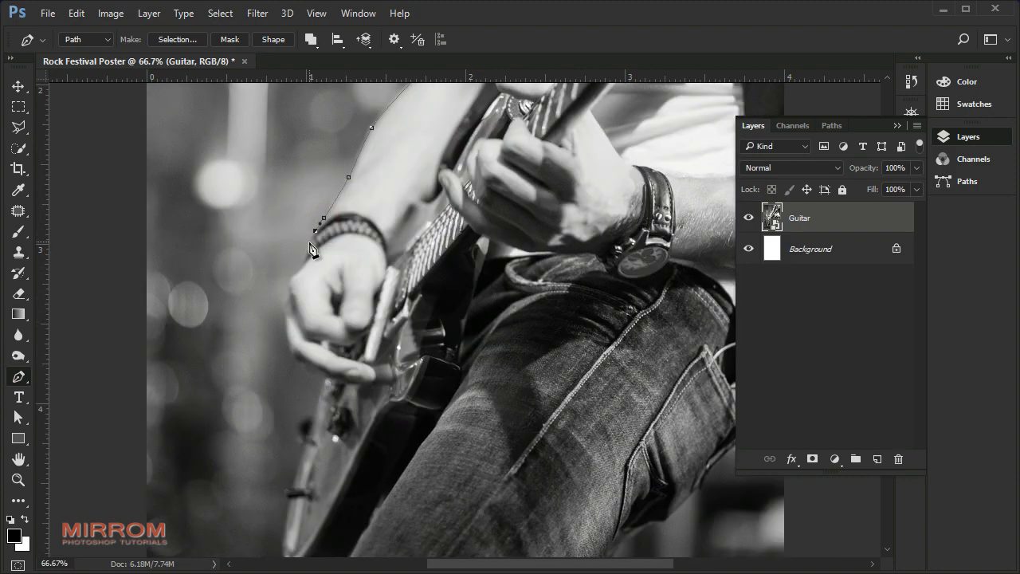
{"action": "left_click", "coordinate": [301, 266]}
Continue the path down the hand, the guitar body edge and the ragged jeans hem
{"action": "scroll", "coordinate": [300, 239], "scroll_direction": "down", "scroll_amount": 2}
{"action": "scroll", "coordinate": [285, 207], "scroll_direction": "down", "scroll_amount": 1}
{"action": "left_click", "coordinate": [290, 211]}
{"action": "left_click", "coordinate": [308, 228]}
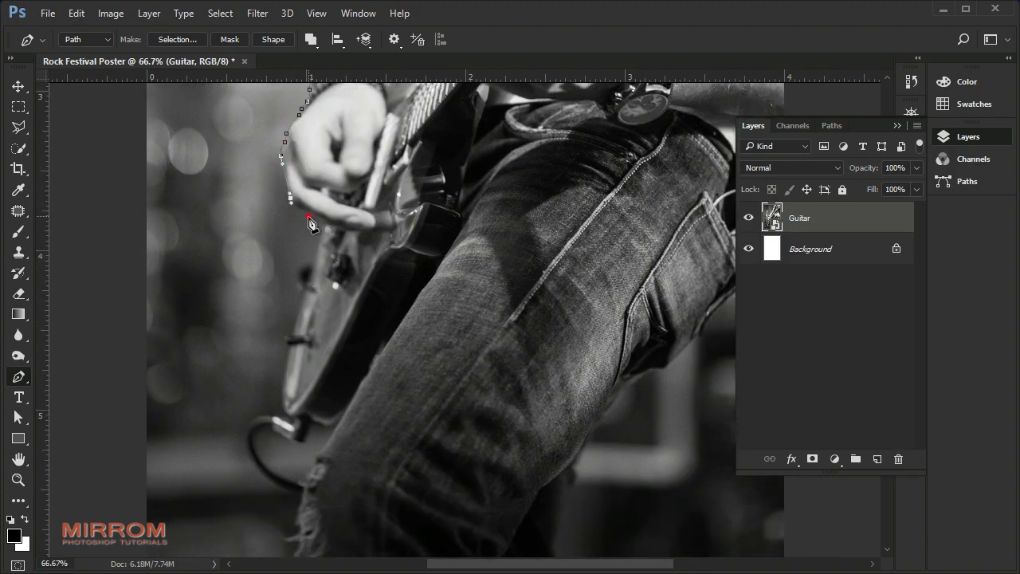
{"action": "scroll", "coordinate": [325, 239], "scroll_direction": "down", "scroll_amount": 1}
{"action": "left_click", "coordinate": [298, 236]}
{"action": "left_click", "coordinate": [291, 295]}
{"action": "scroll", "coordinate": [292, 295], "scroll_direction": "down", "scroll_amount": 1}
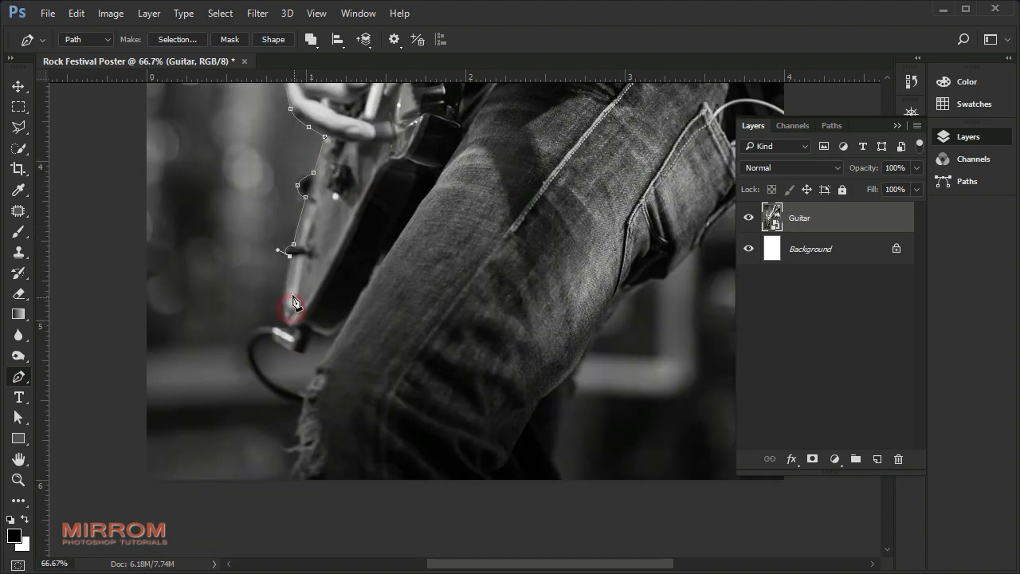
{"action": "scroll", "coordinate": [291, 303], "scroll_direction": "down", "scroll_amount": 1}
{"action": "left_click", "coordinate": [284, 265]}
{"action": "left_click_drag", "start_coordinate": [293, 279], "coordinate": [325, 288]}
{"action": "scroll", "coordinate": [328, 293], "scroll_direction": "down", "scroll_amount": 1}
{"action": "left_click", "coordinate": [319, 247]}
{"action": "left_click", "coordinate": [297, 308]}
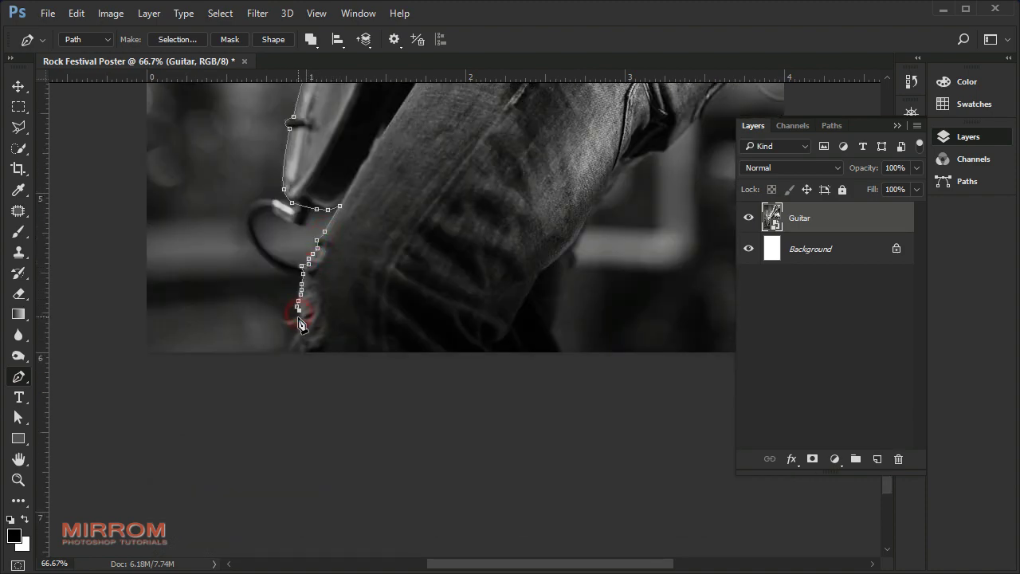
{"action": "left_click", "coordinate": [307, 351]}
Trace up the leg's right side and close the path along the photo's top edge
{"action": "left_click", "coordinate": [561, 352]}
{"action": "left_click", "coordinate": [563, 296]}
{"action": "scroll", "coordinate": [569, 291], "scroll_direction": "up", "scroll_amount": 1}
{"action": "left_click", "coordinate": [578, 323]}
{"action": "left_click", "coordinate": [595, 293]}
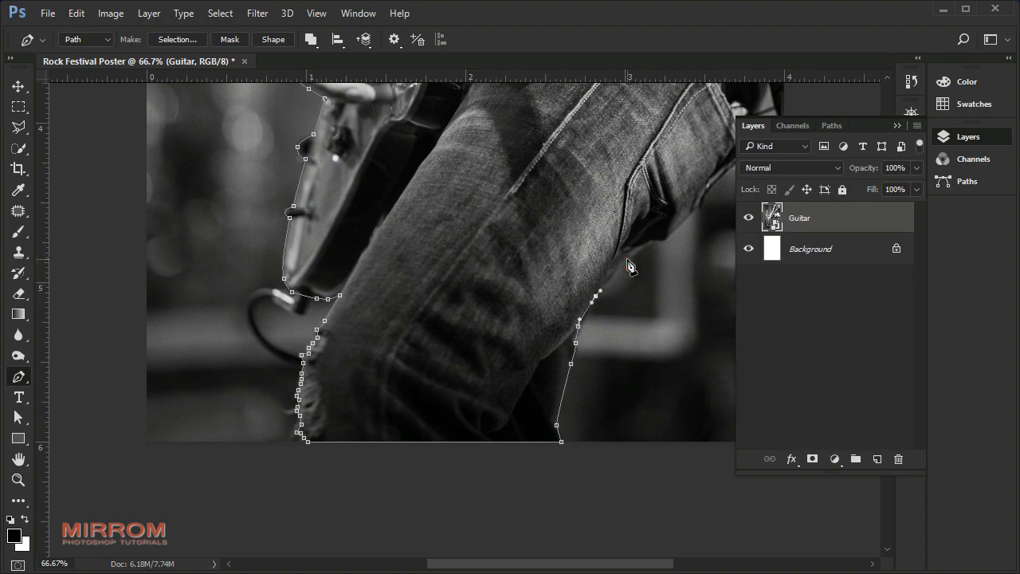
{"action": "left_click", "coordinate": [650, 239]}
{"action": "scroll", "coordinate": [668, 235], "scroll_direction": "up", "scroll_amount": 2}
{"action": "left_click", "coordinate": [528, 347]}
{"action": "left_click", "coordinate": [588, 269]}
{"action": "left_click", "coordinate": [599, 228]}
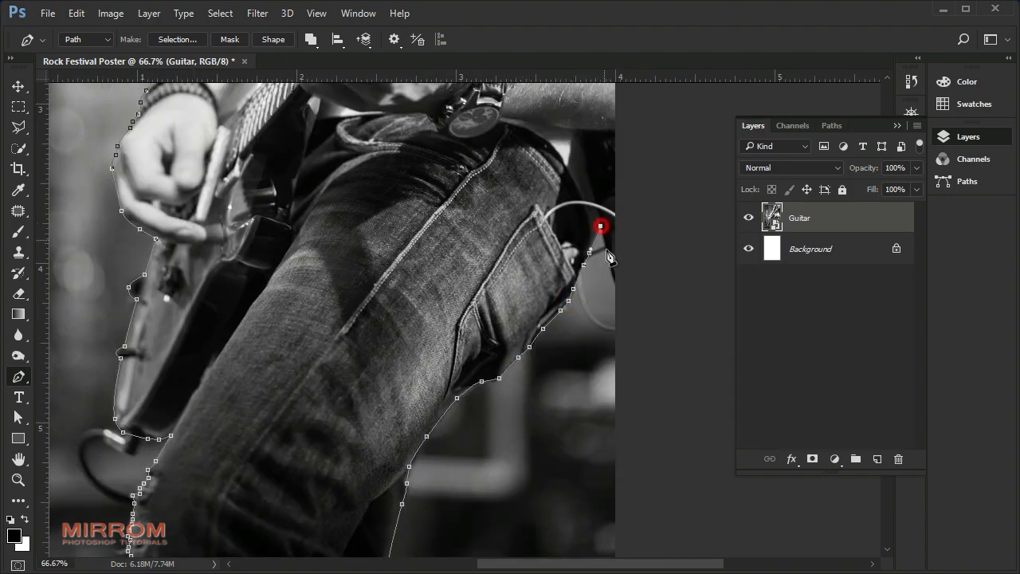
{"action": "scroll", "coordinate": [629, 263], "scroll_direction": "up", "scroll_amount": 4}
{"action": "scroll", "coordinate": [628, 262], "scroll_direction": "up", "scroll_amount": 2}
{"action": "left_click", "coordinate": [615, 148]}
{"action": "left_click", "coordinate": [400, 149]}
{"action": "scroll", "coordinate": [466, 311], "scroll_direction": "down", "scroll_amount": 1}
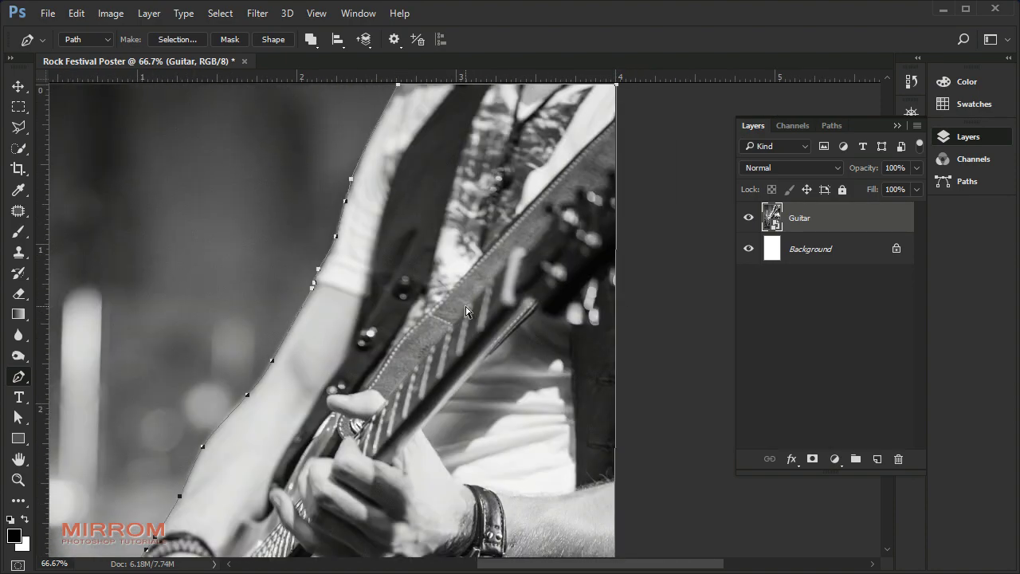
{"action": "scroll", "coordinate": [466, 311], "scroll_direction": "down", "scroll_amount": 2}
{"action": "scroll", "coordinate": [467, 311], "scroll_direction": "down", "scroll_amount": 2}
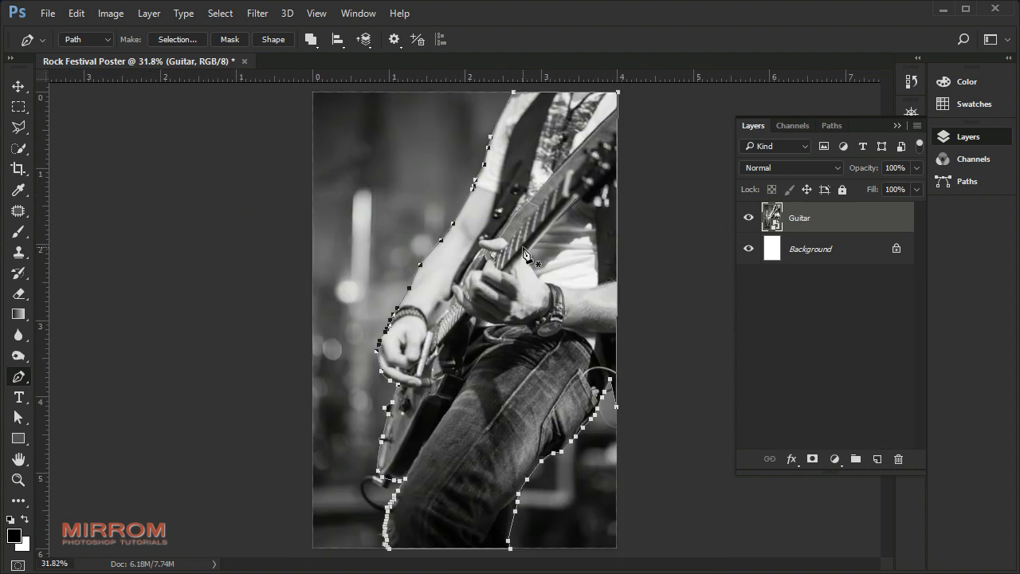
Convert the traced path to a selection and mask the Guitar layer to the guitarist
{"action": "right_click", "coordinate": [549, 195]}
{"action": "left_click", "coordinate": [588, 218]}
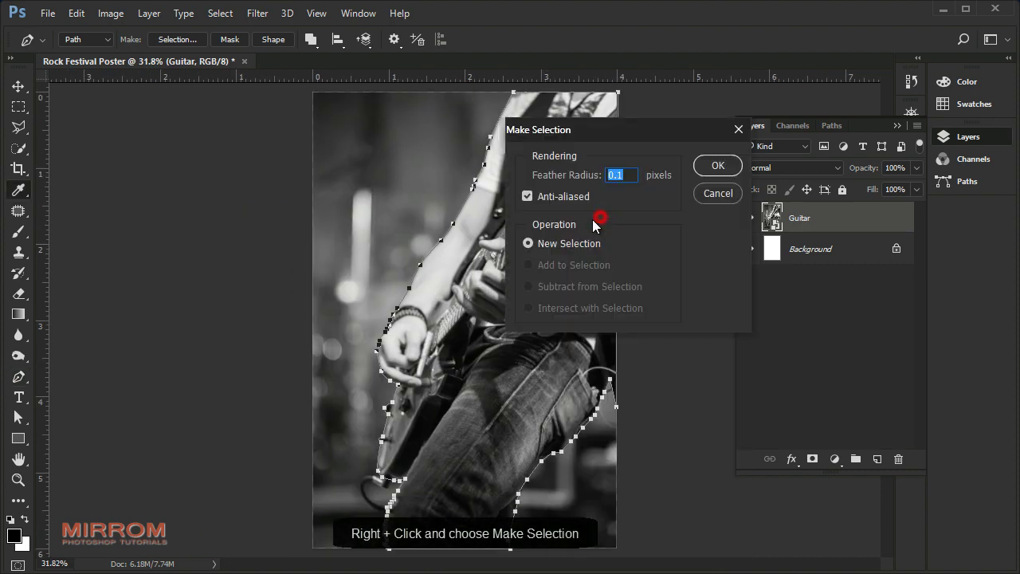
{"action": "left_click", "coordinate": [718, 166]}
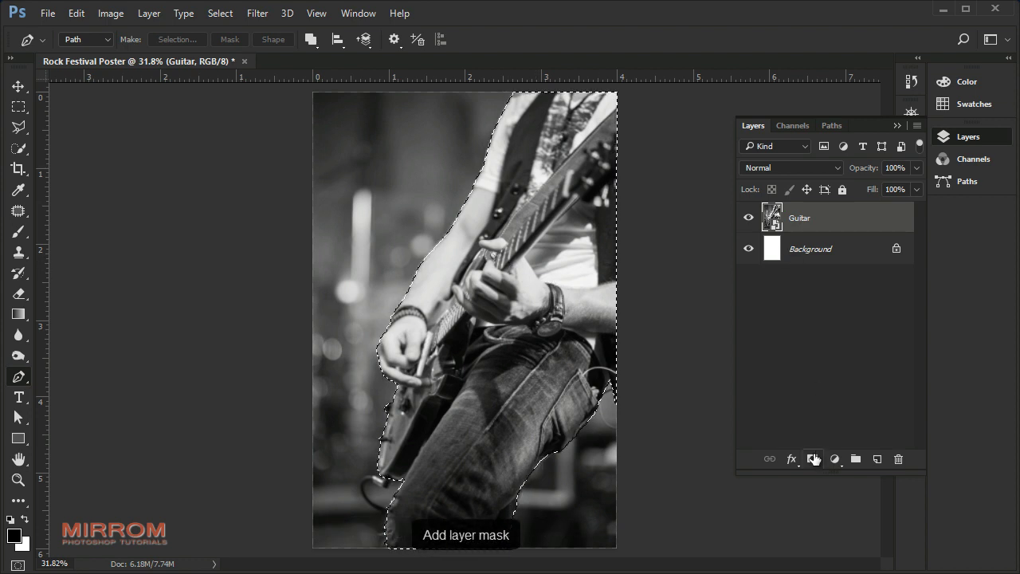
{"action": "left_click", "coordinate": [813, 459]}
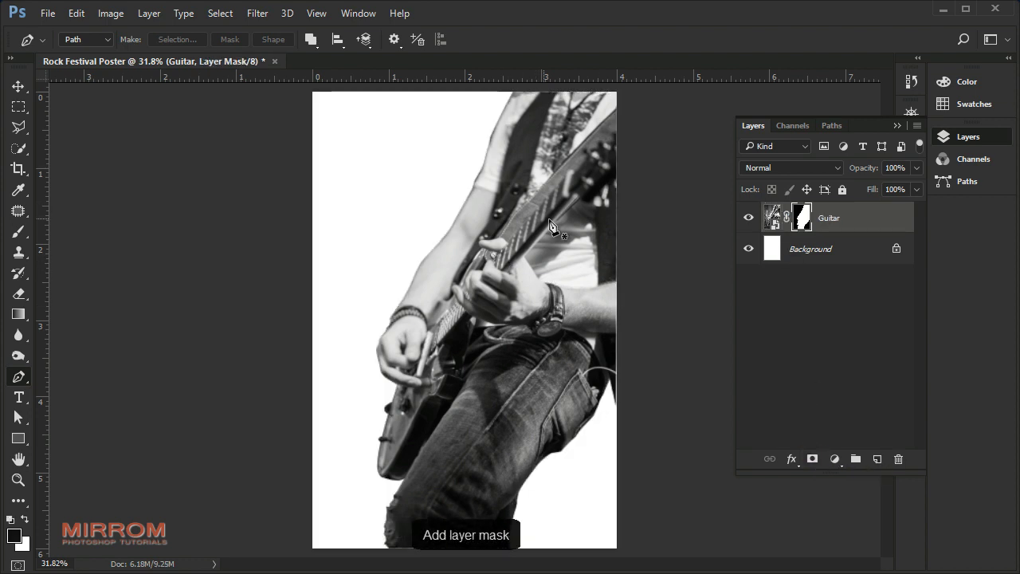
Duplicate the Guitar layer, hide Guitar copy, and reselect Guitar
{"action": "key", "text": "v"}
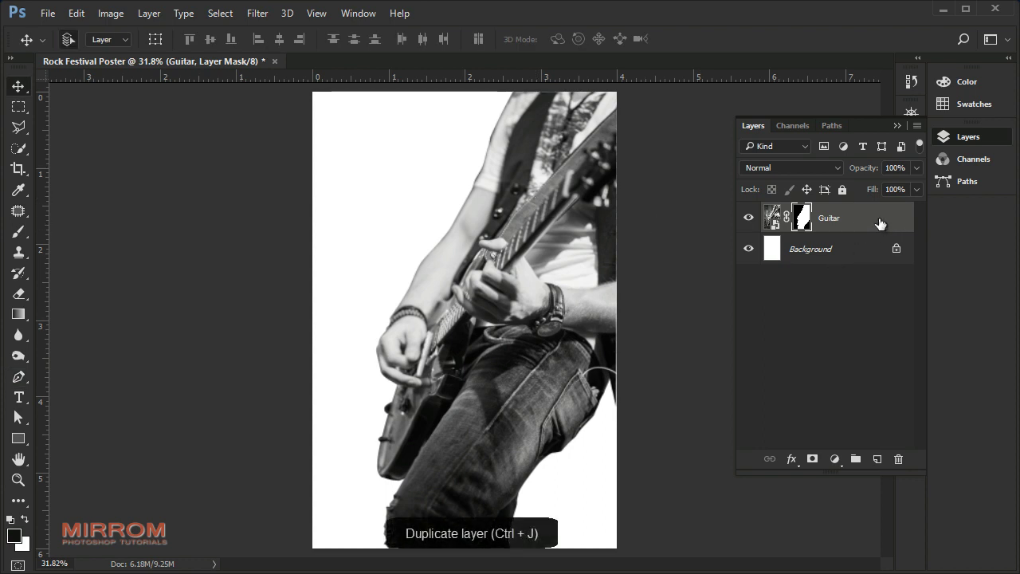
{"action": "key", "text": "ctrl+j"}
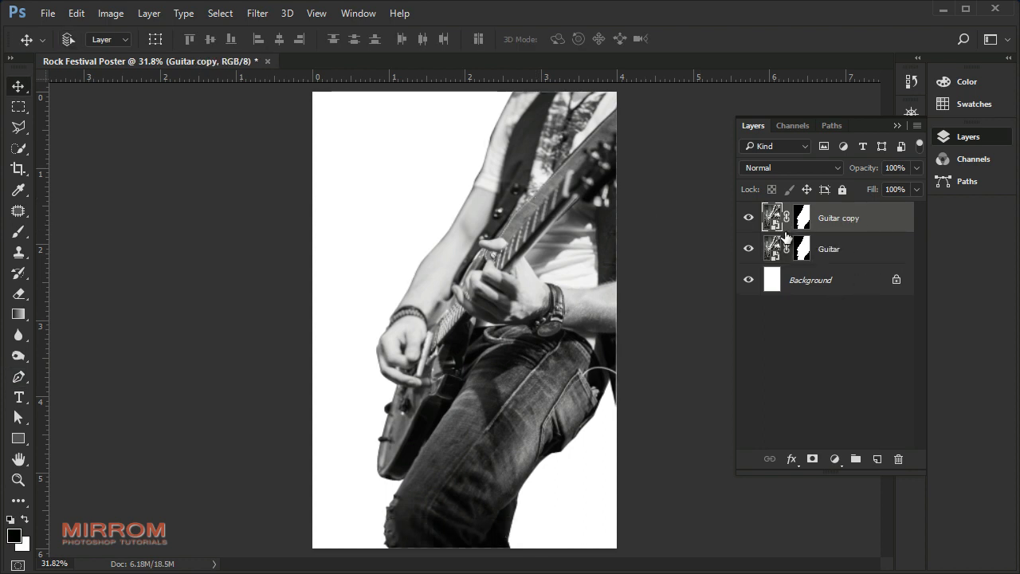
{"action": "left_click", "coordinate": [749, 220]}
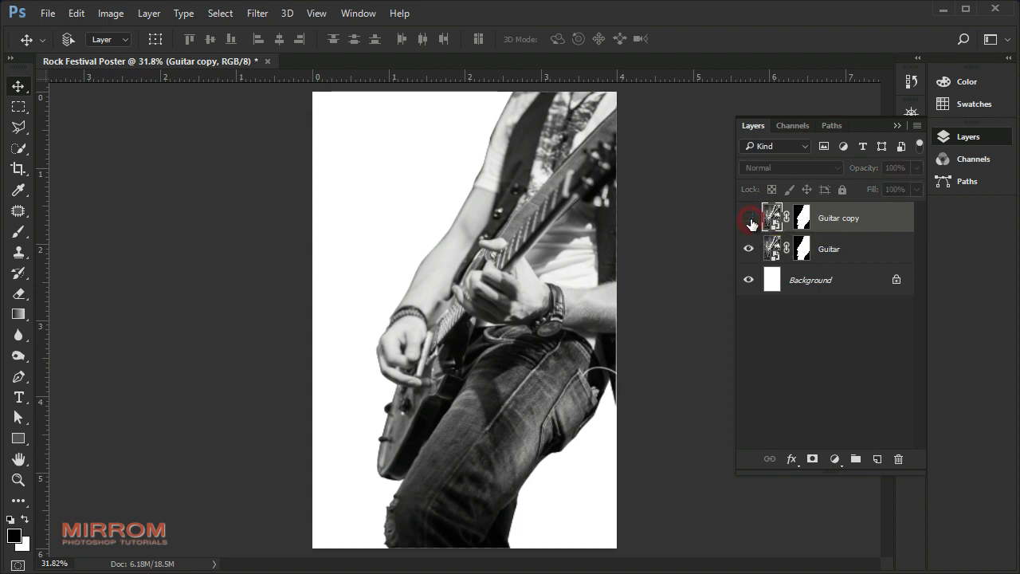
{"action": "left_click", "coordinate": [845, 253]}
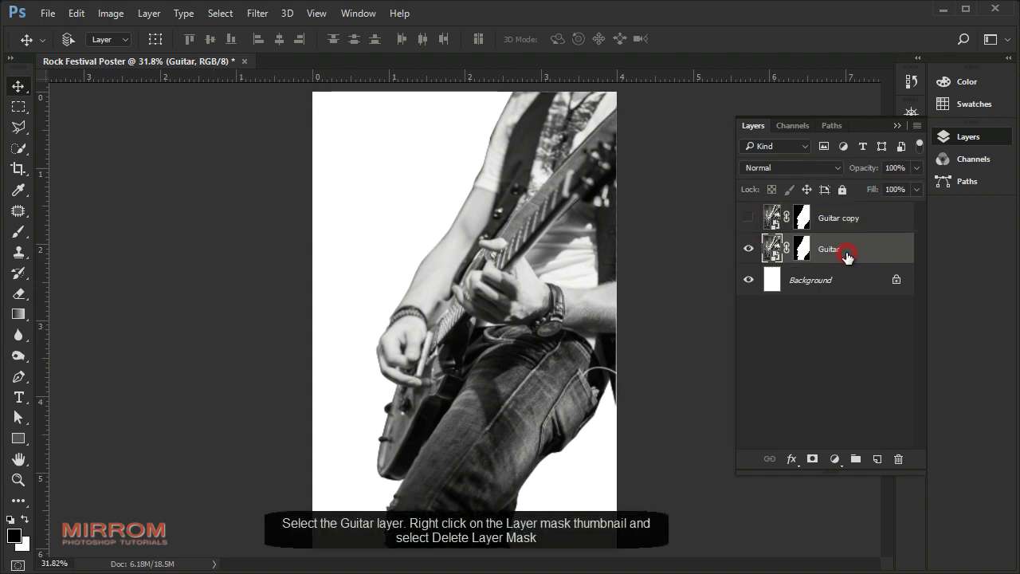
Delete the Guitar layer's mask to restore the stage background, then rasterize the layer
{"action": "right_click", "coordinate": [805, 248]}
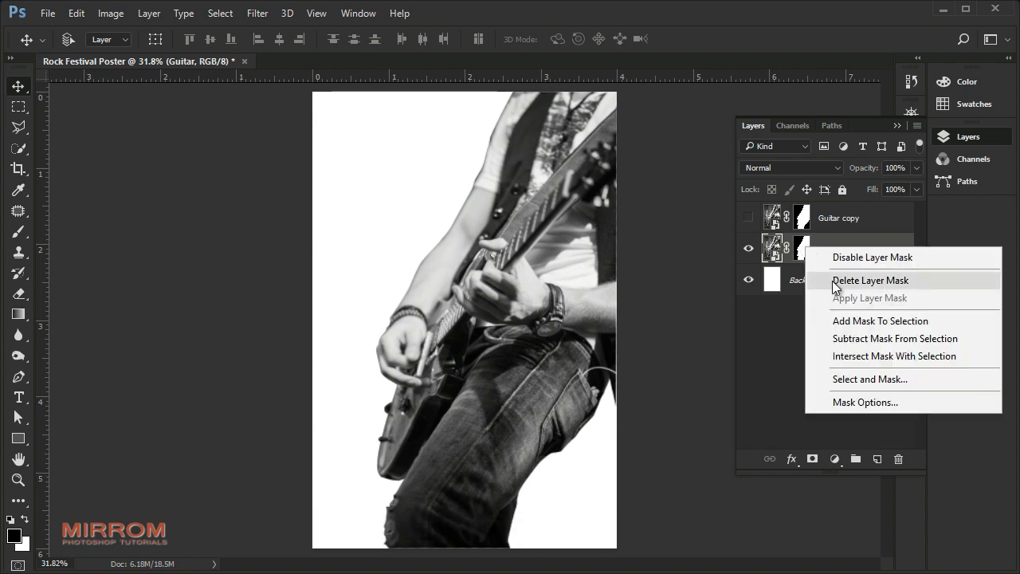
{"action": "left_click", "coordinate": [890, 282]}
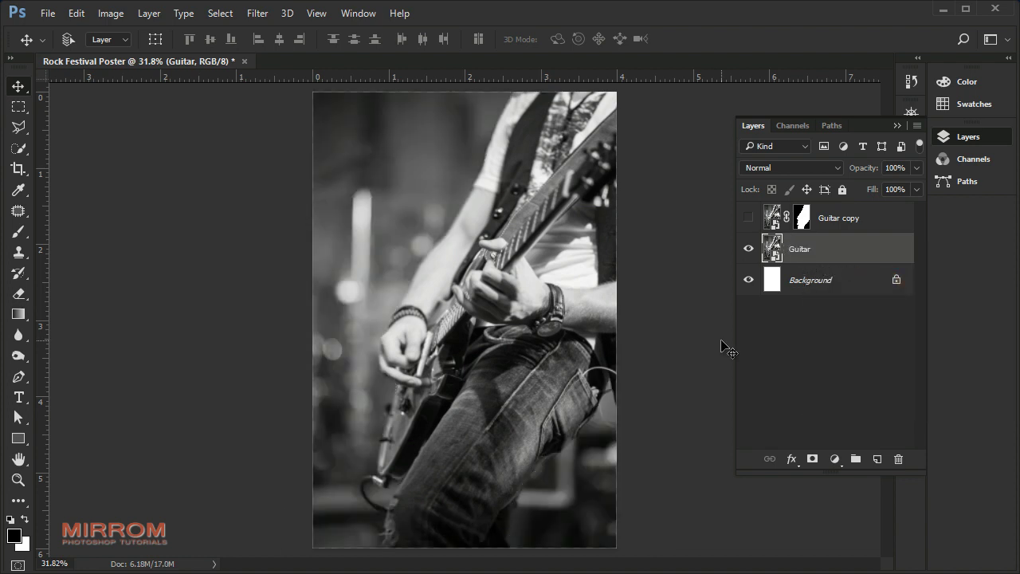
{"action": "right_click", "coordinate": [896, 256]}
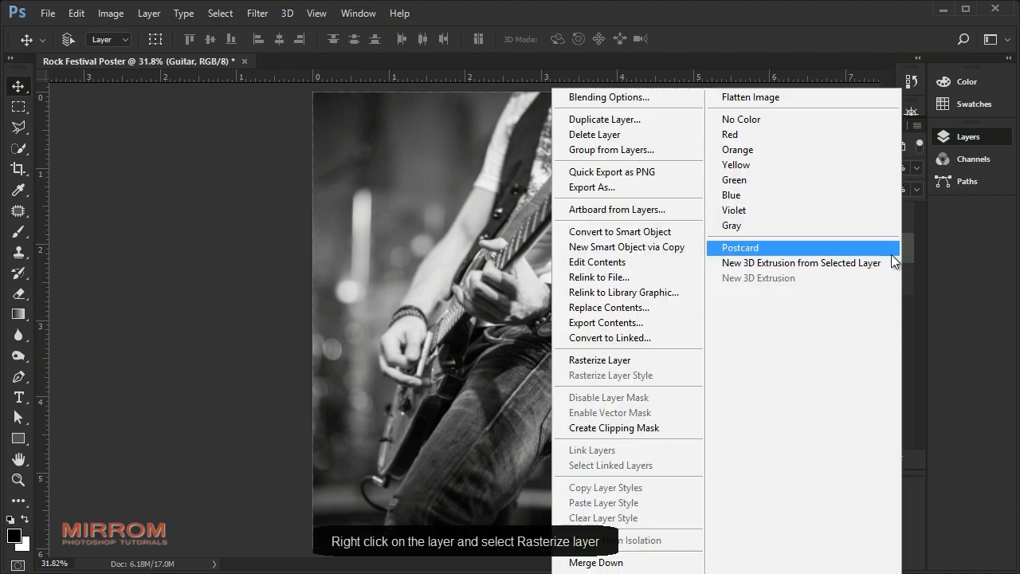
{"action": "left_click", "coordinate": [662, 363]}
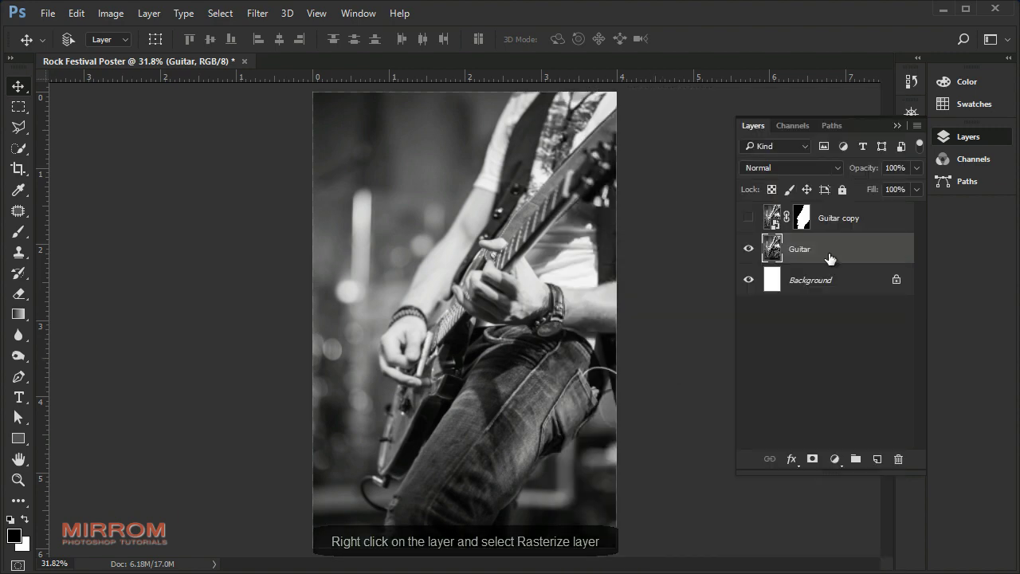
{"action": "left_click", "coordinate": [576, 325]}
{"action": "left_click_drag", "start_coordinate": [571, 565], "coordinate": [603, 566]}
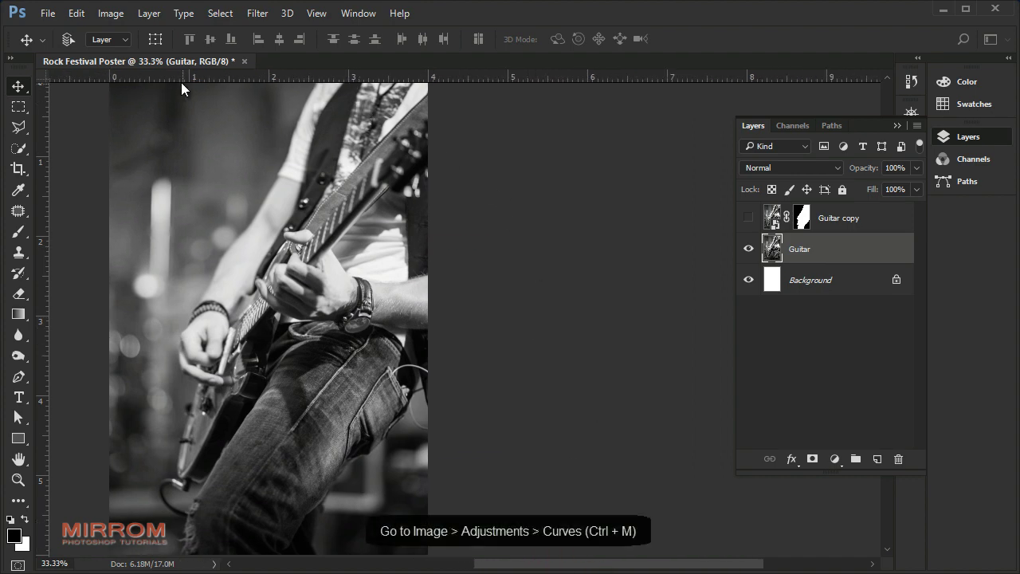
Apply Curves with highlights down to 160, shadows lifted, and midpoint at input 164, output 127
{"action": "left_click", "coordinate": [112, 16]}
{"action": "mouse_move", "coordinate": [134, 54]}
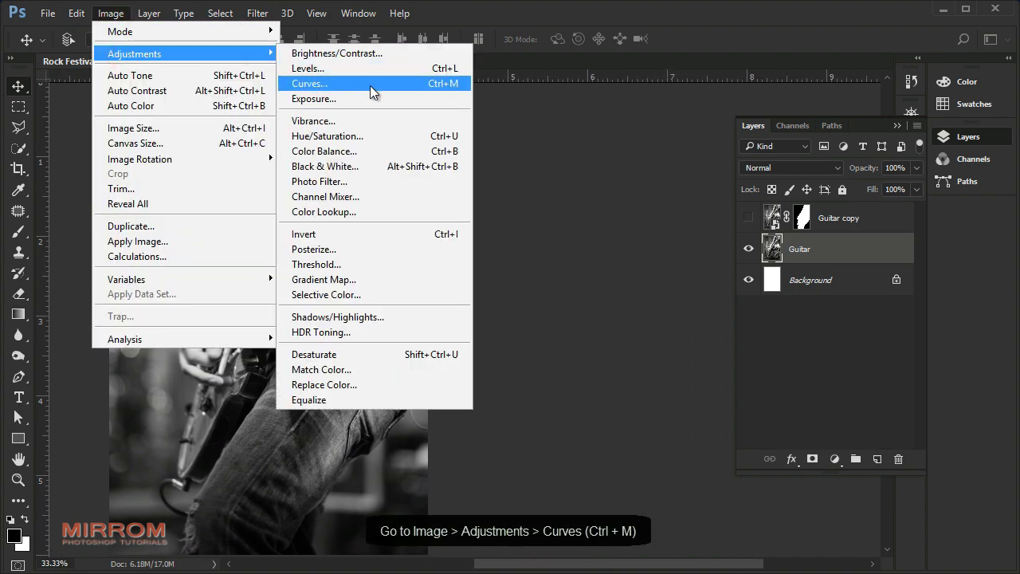
{"action": "left_click", "coordinate": [380, 89]}
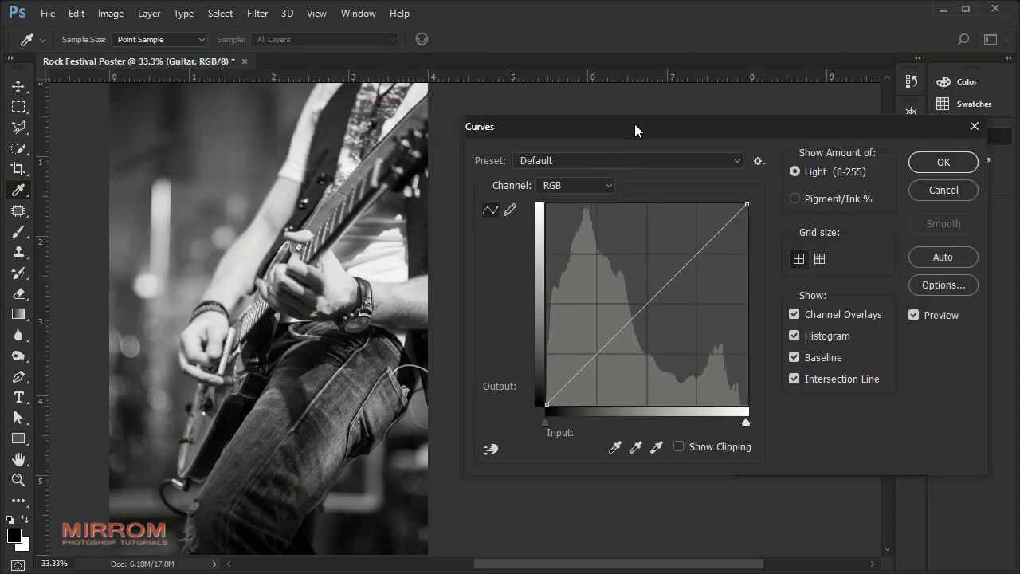
{"action": "left_click_drag", "start_coordinate": [747, 204], "coordinate": [763, 290]}
{"action": "mouse_move", "coordinate": [547, 401]}
{"action": "left_mouse_down"}
{"action": "mouse_move", "coordinate": [537, 375]}
{"action": "mouse_move", "coordinate": [545, 371]}
{"action": "left_mouse_up"}
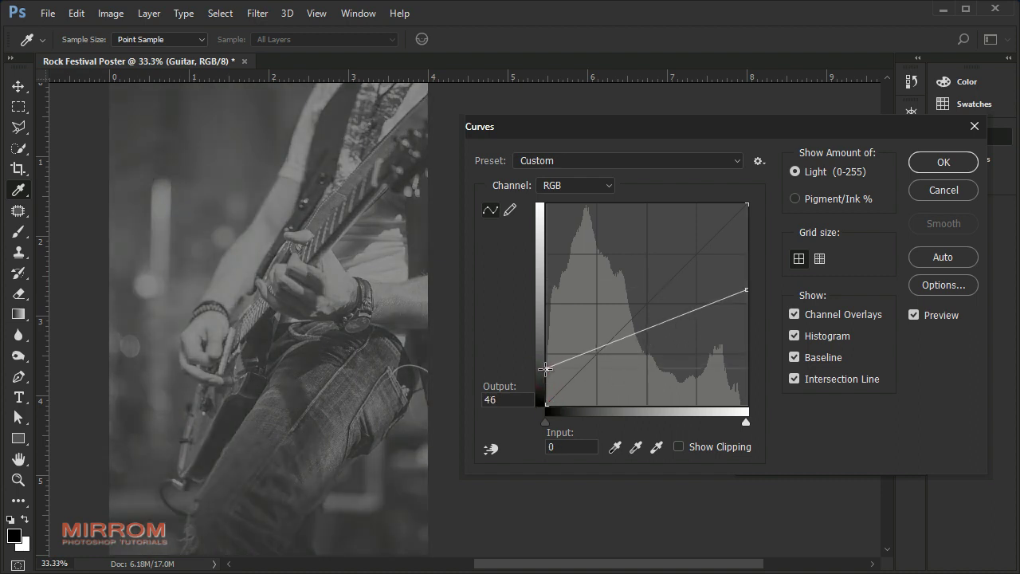
{"action": "left_click_drag", "start_coordinate": [668, 321], "coordinate": [665, 306]}
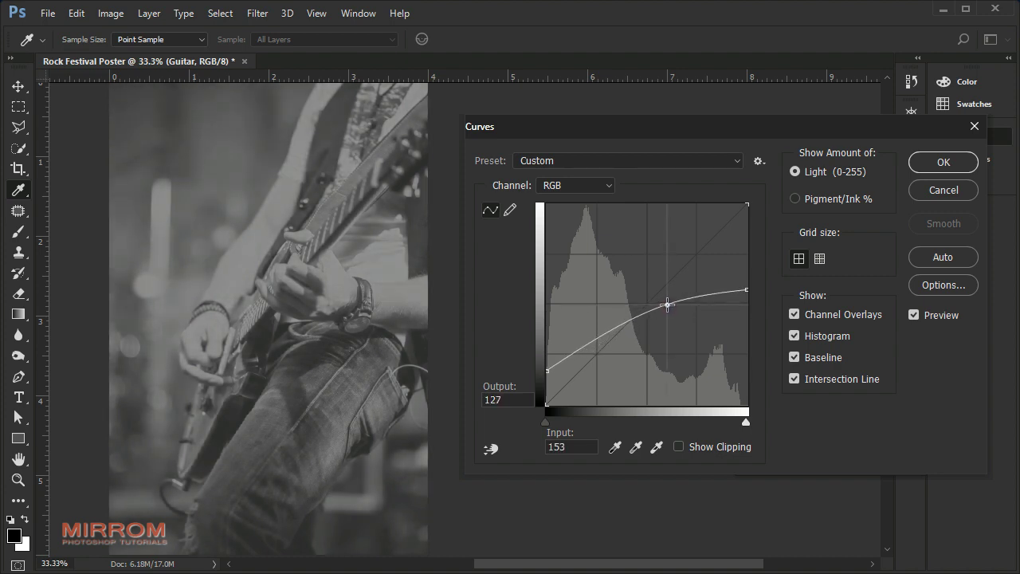
{"action": "left_click_drag", "start_coordinate": [666, 306], "coordinate": [675, 304]}
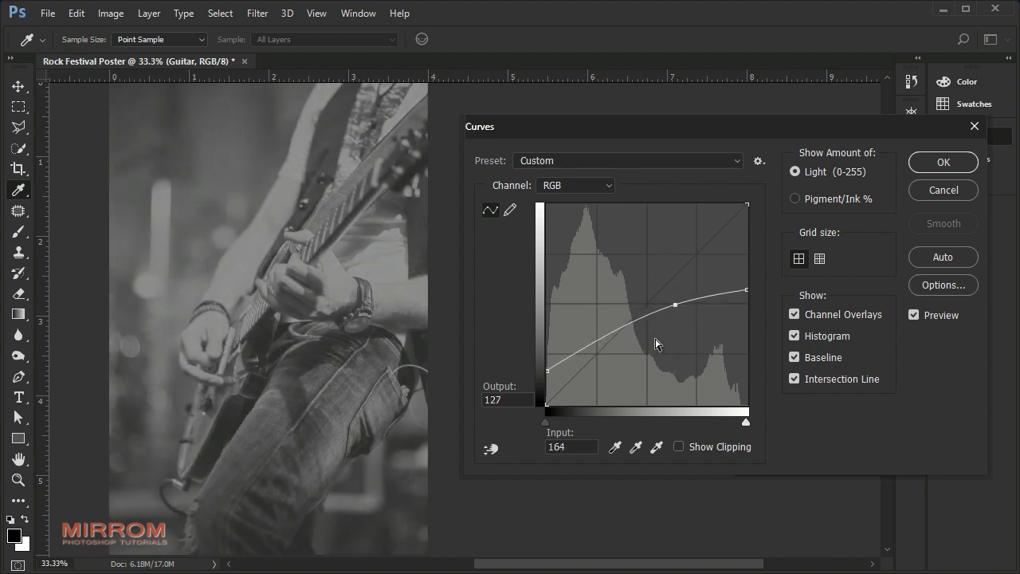
{"action": "left_click", "coordinate": [914, 315]}
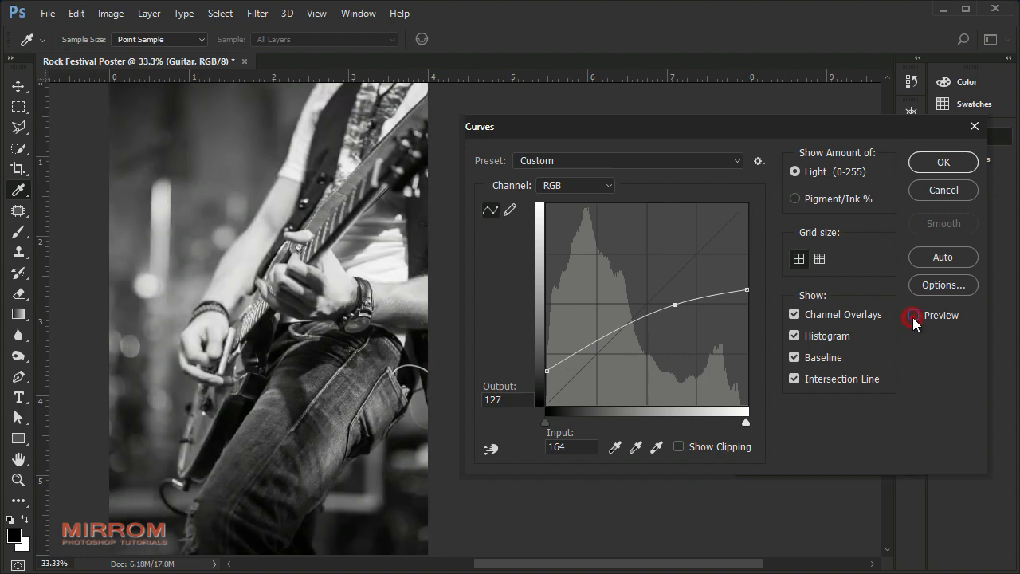
{"action": "left_click", "coordinate": [941, 162]}
Colorize the Guitar layer red via Hue/Saturation with Saturation 50 and Lightness -3
{"action": "left_click", "coordinate": [110, 12]}
{"action": "mouse_move", "coordinate": [134, 54]}
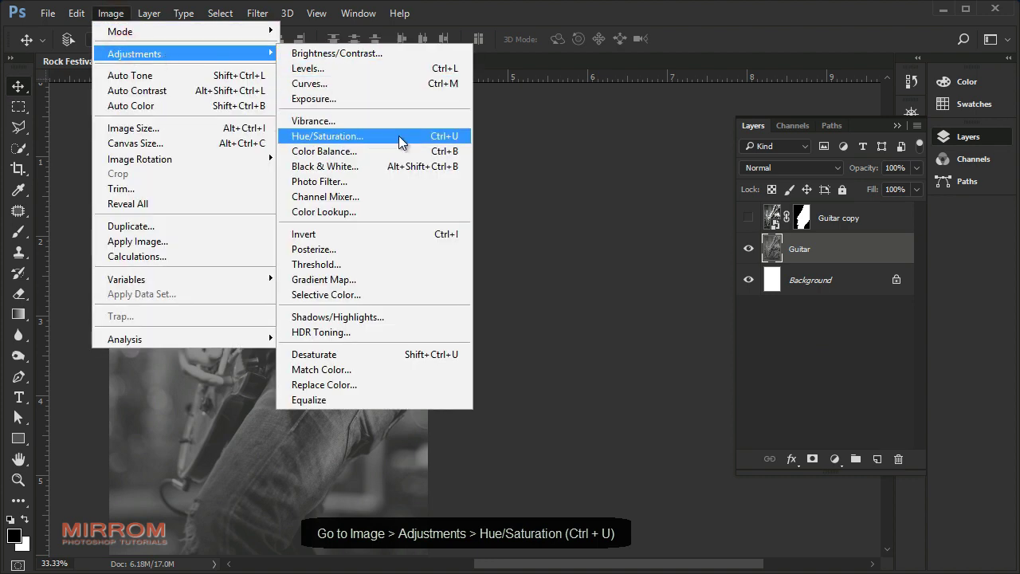
{"action": "left_click", "coordinate": [400, 135]}
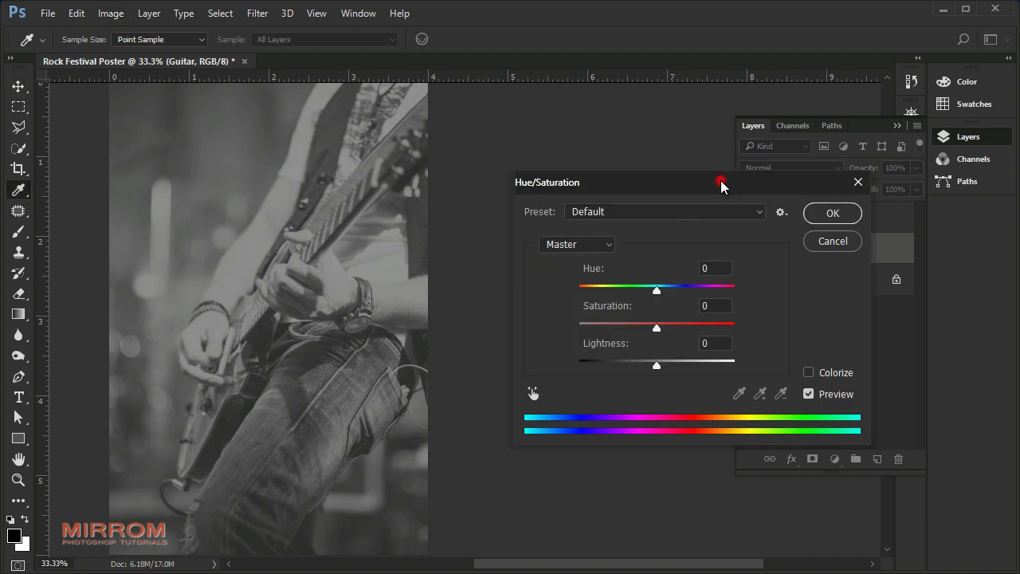
{"action": "left_click", "coordinate": [803, 374]}
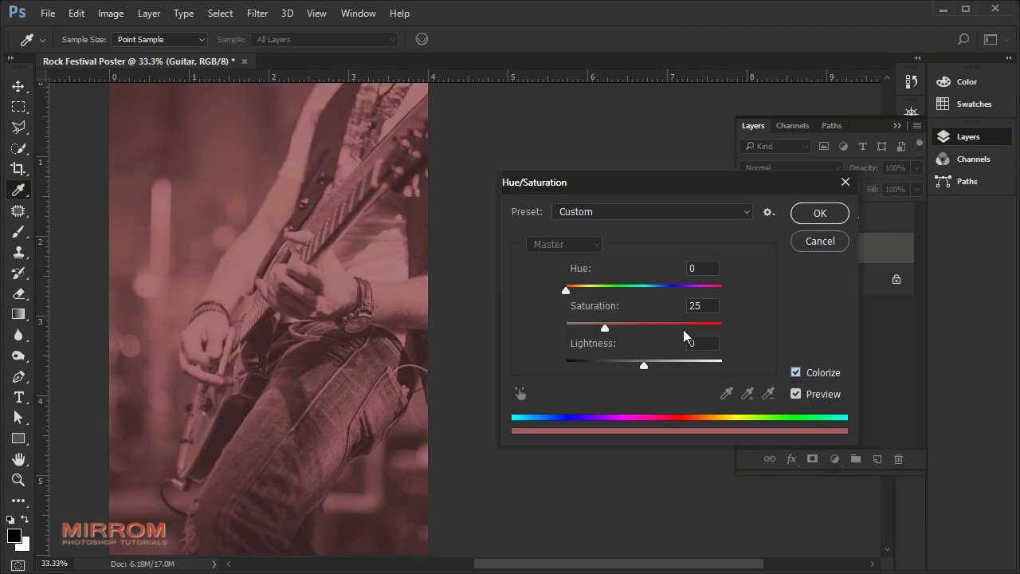
{"action": "left_click_drag", "start_coordinate": [605, 327], "coordinate": [652, 333]}
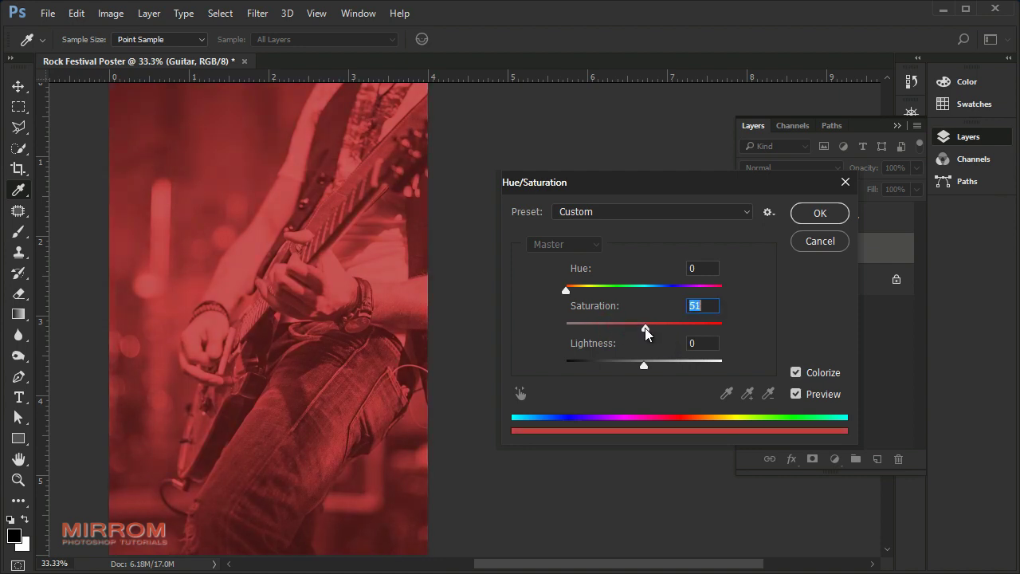
{"action": "left_click_drag", "start_coordinate": [567, 290], "coordinate": [564, 297]}
{"action": "left_click_drag", "start_coordinate": [646, 371], "coordinate": [643, 369]}
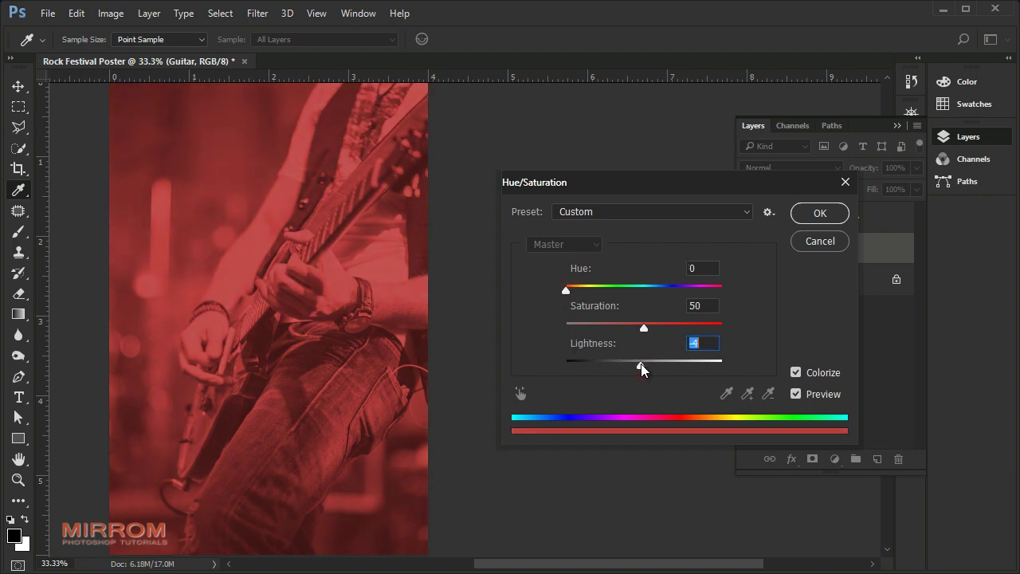
{"action": "double_click", "coordinate": [796, 373]}
{"action": "left_click", "coordinate": [815, 216]}
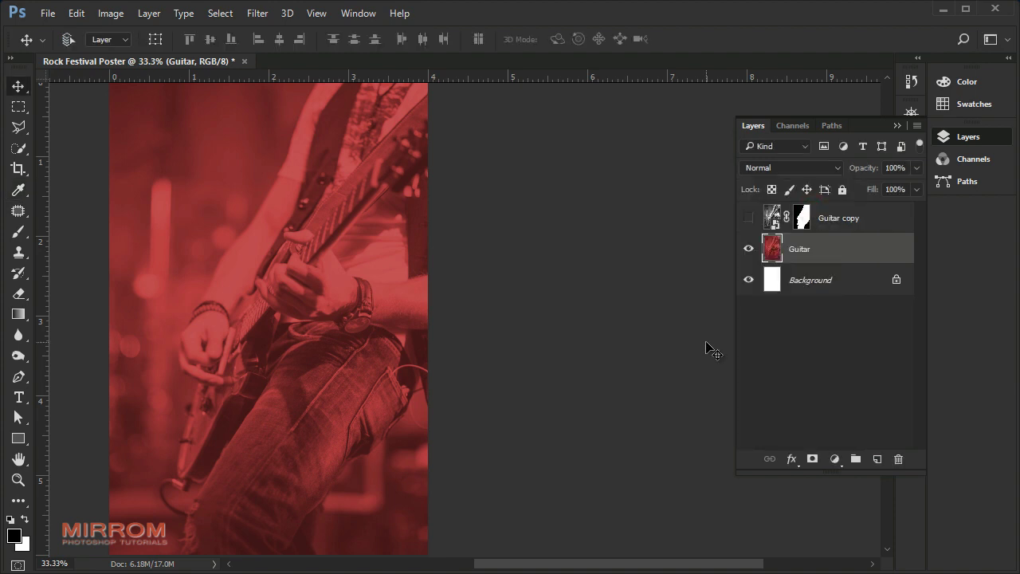
Embed Cracks_texture and scale it to about 22.7% so it covers the whole poster
{"action": "key", "text": "ctrl+0"}
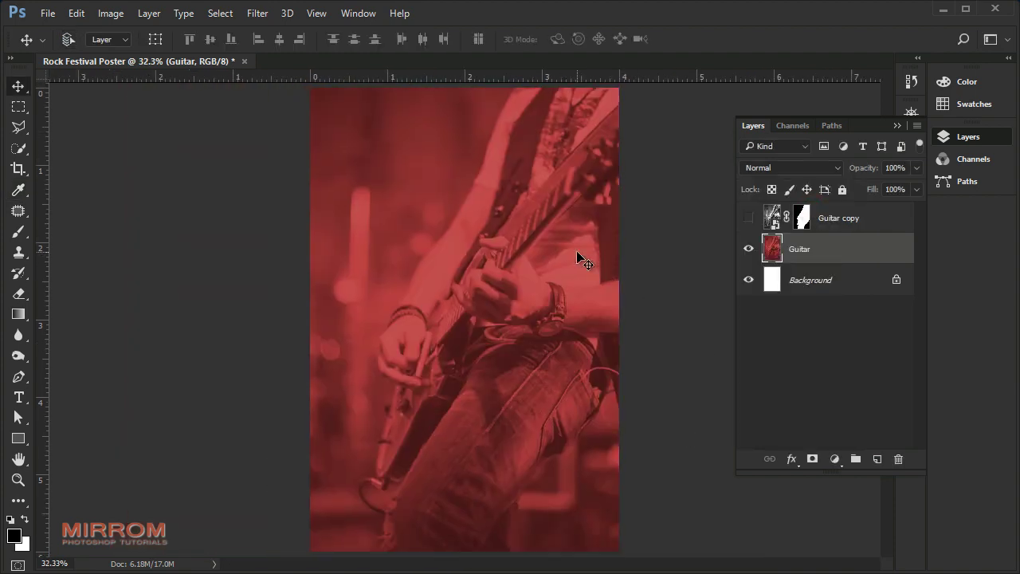
{"action": "left_click", "coordinate": [48, 14]}
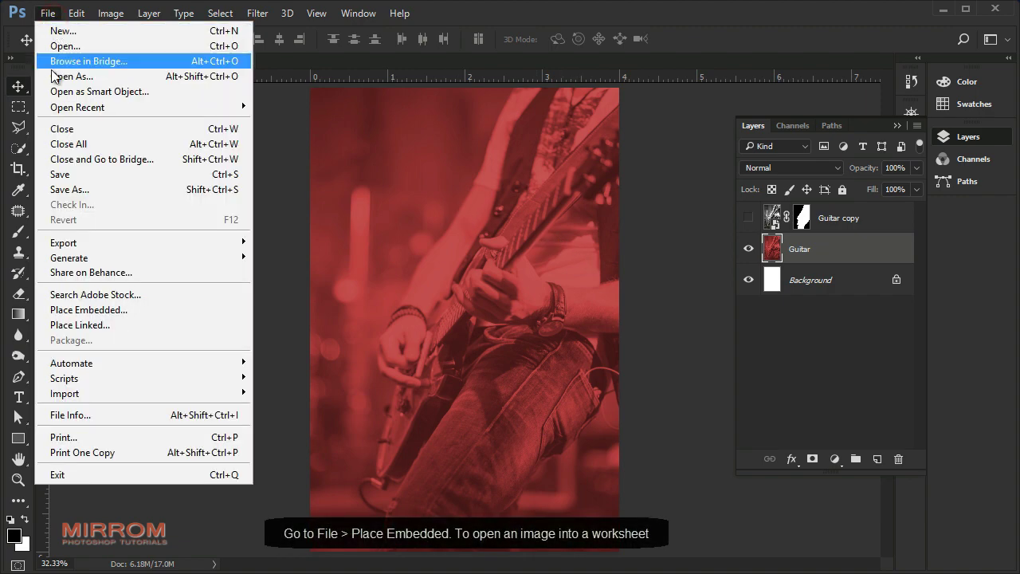
{"action": "left_click", "coordinate": [97, 310]}
{"action": "key", "text": "ctrl+minus"}
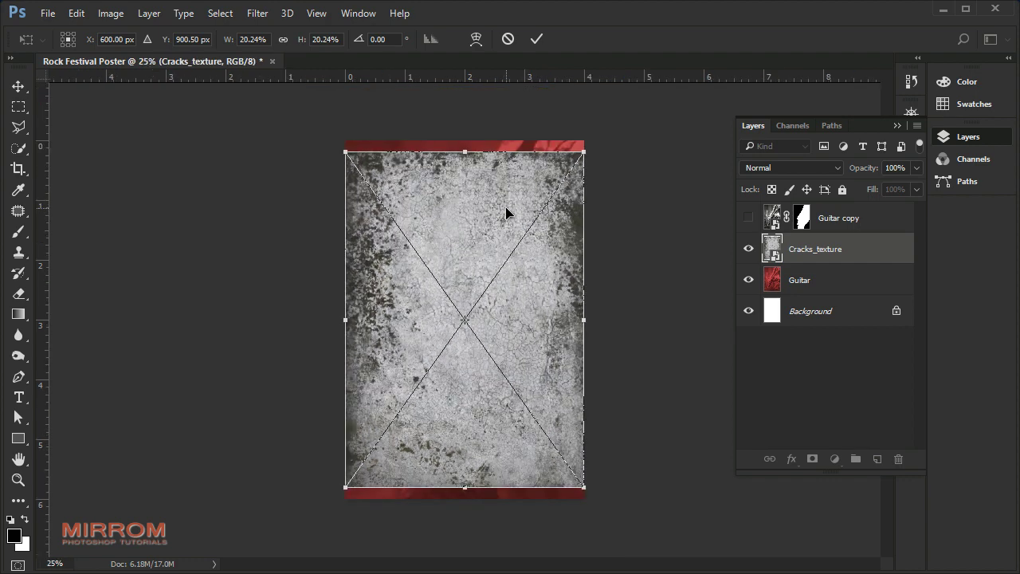
{"action": "left_click_drag", "start_coordinate": [504, 201], "coordinate": [491, 245]}
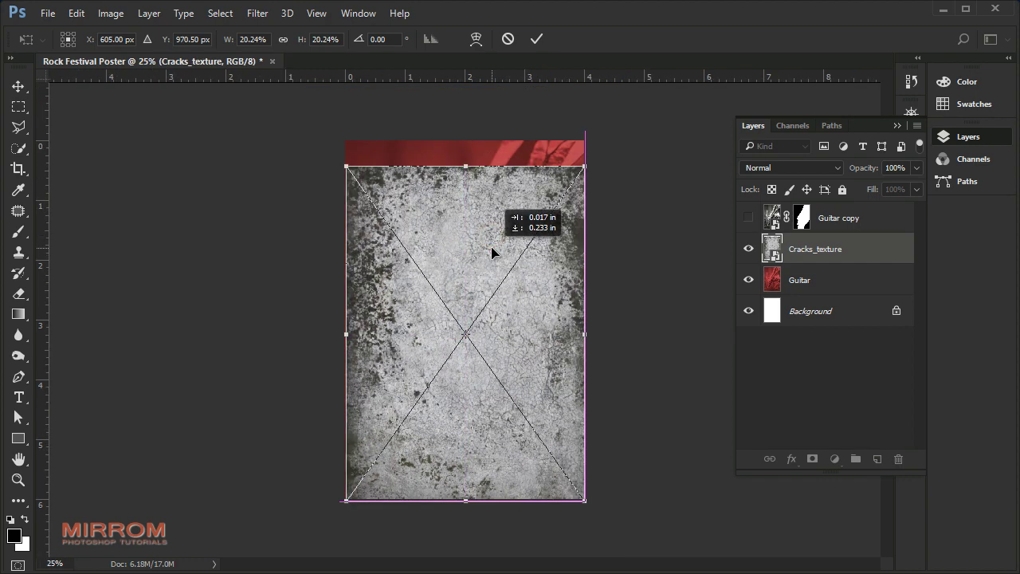
{"action": "left_click_drag", "start_coordinate": [585, 166], "coordinate": [608, 134]}
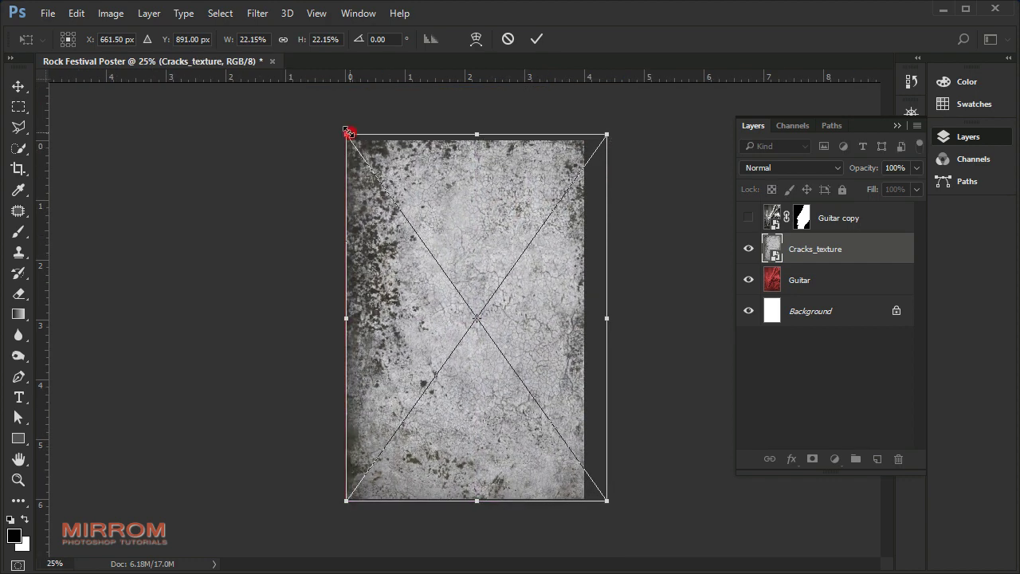
{"action": "left_click_drag", "start_coordinate": [349, 131], "coordinate": [340, 128]}
{"action": "left_click_drag", "start_coordinate": [439, 170], "coordinate": [432, 181]}
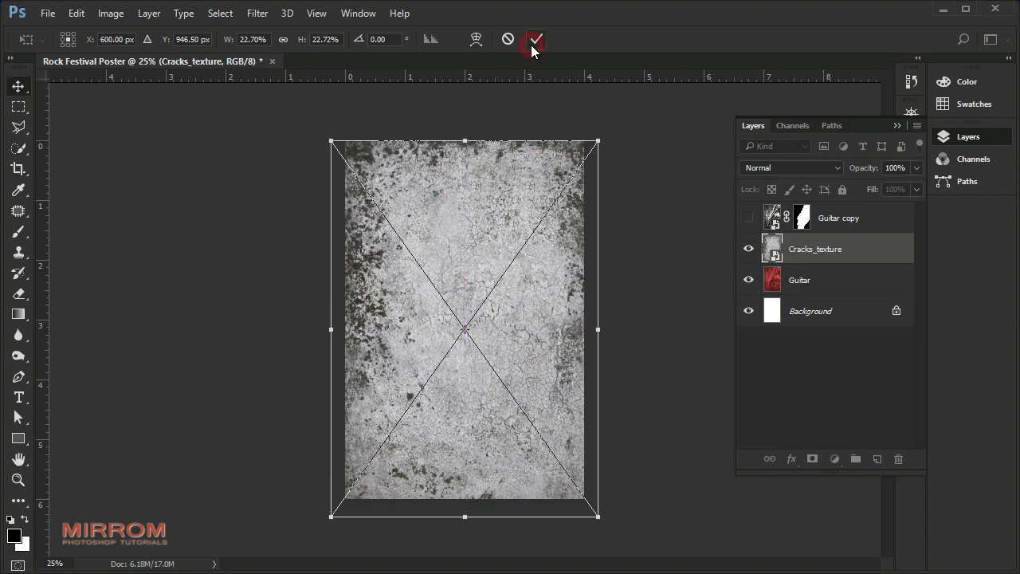
{"action": "left_click", "coordinate": [537, 38]}
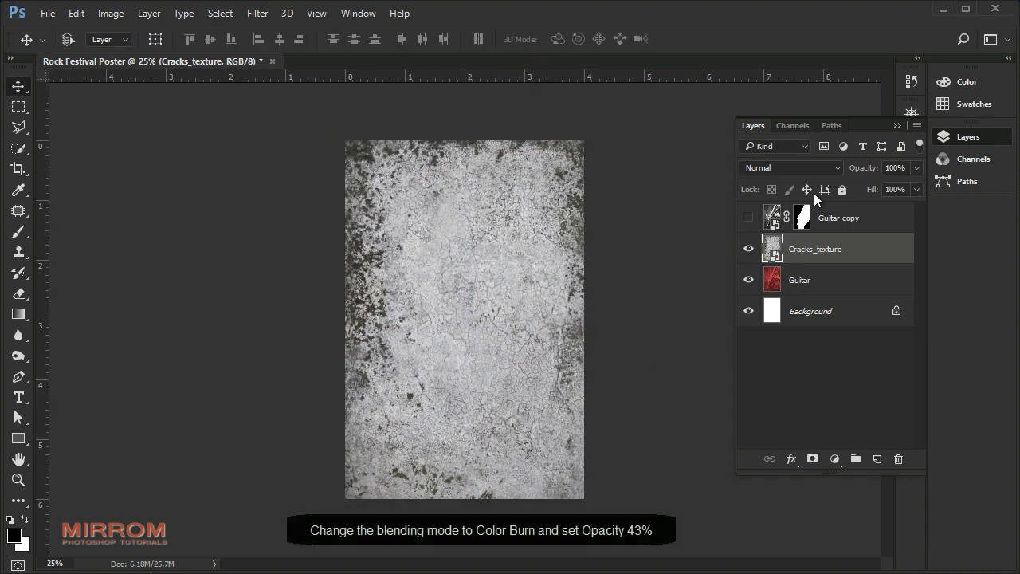
Set Cracks_texture to Color Burn at 43% opacity and make Guitar copy visible
{"action": "left_click", "coordinate": [792, 167]}
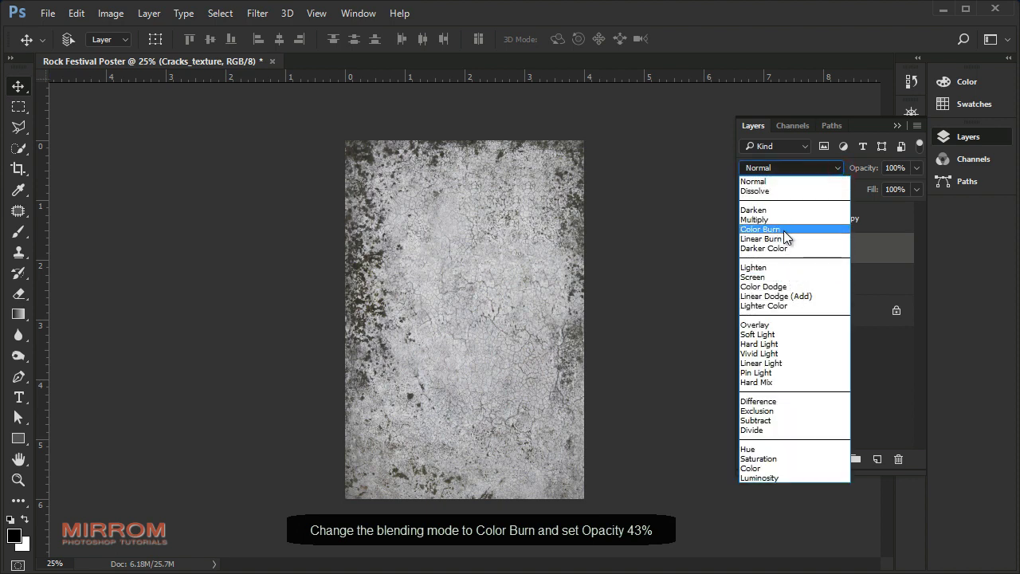
{"action": "left_click", "coordinate": [784, 231]}
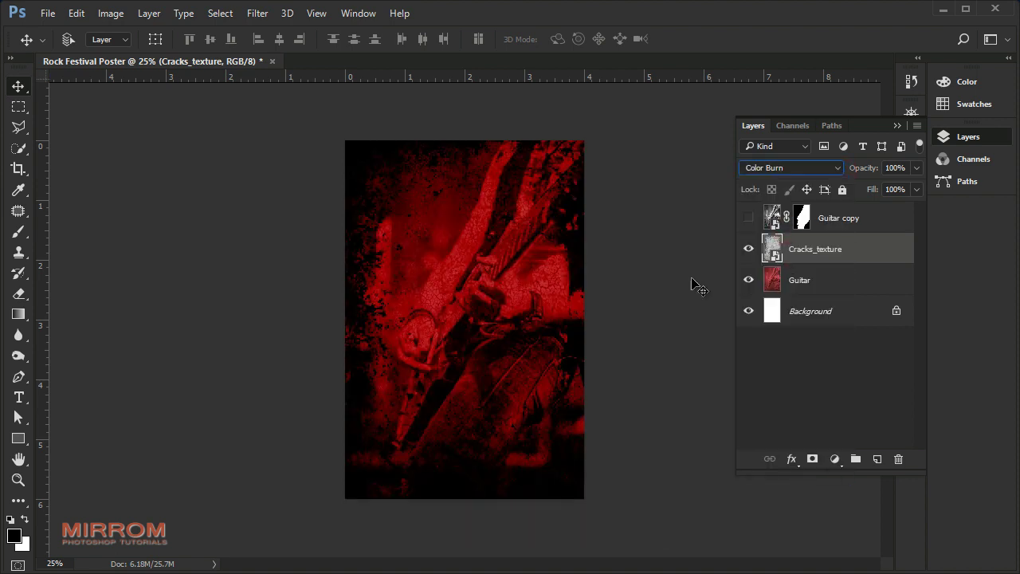
{"action": "left_click", "coordinate": [916, 167]}
{"action": "left_click_drag", "start_coordinate": [906, 188], "coordinate": [894, 185]}
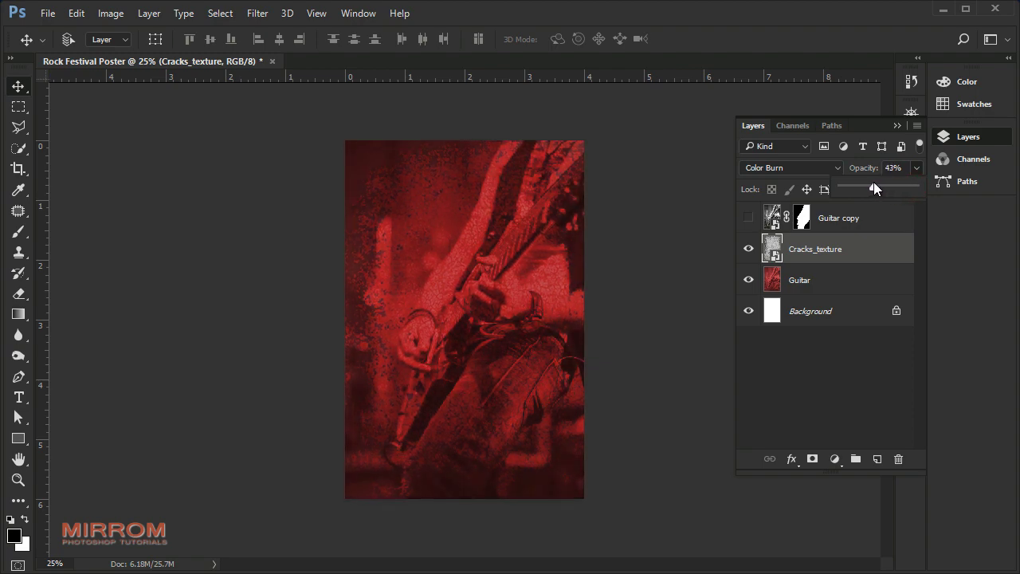
{"action": "left_click", "coordinate": [877, 214]}
{"action": "left_click", "coordinate": [796, 250]}
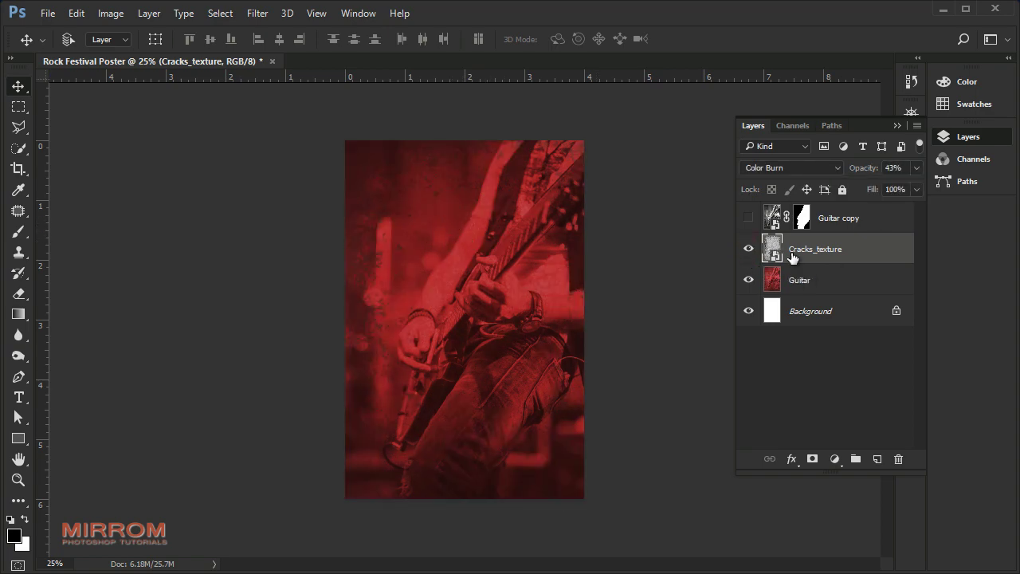
{"action": "left_click", "coordinate": [748, 218]}
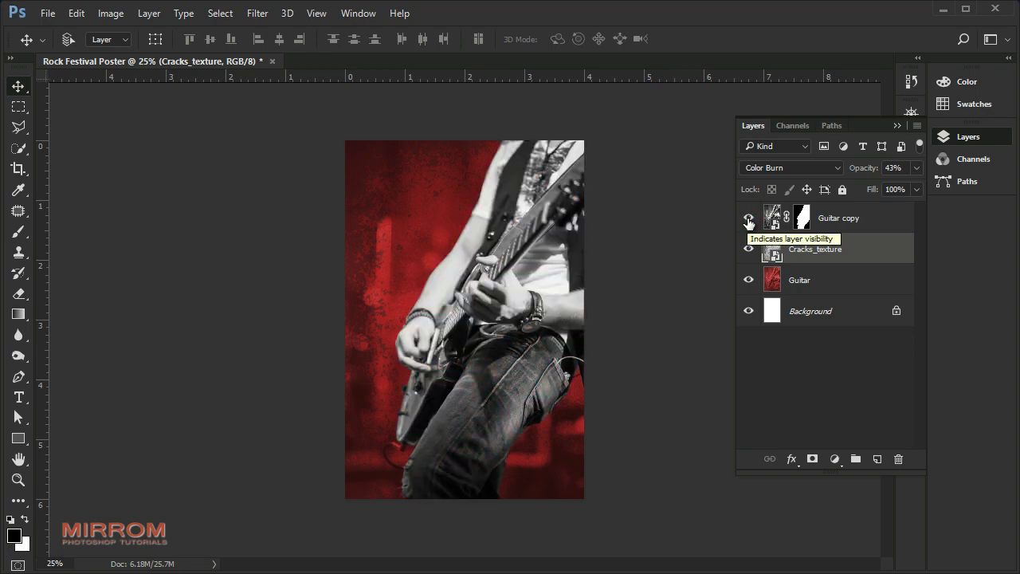
Rasterize Guitar copy and apply its layer mask to bake in the guitarist cutout
{"action": "left_click", "coordinate": [759, 223]}
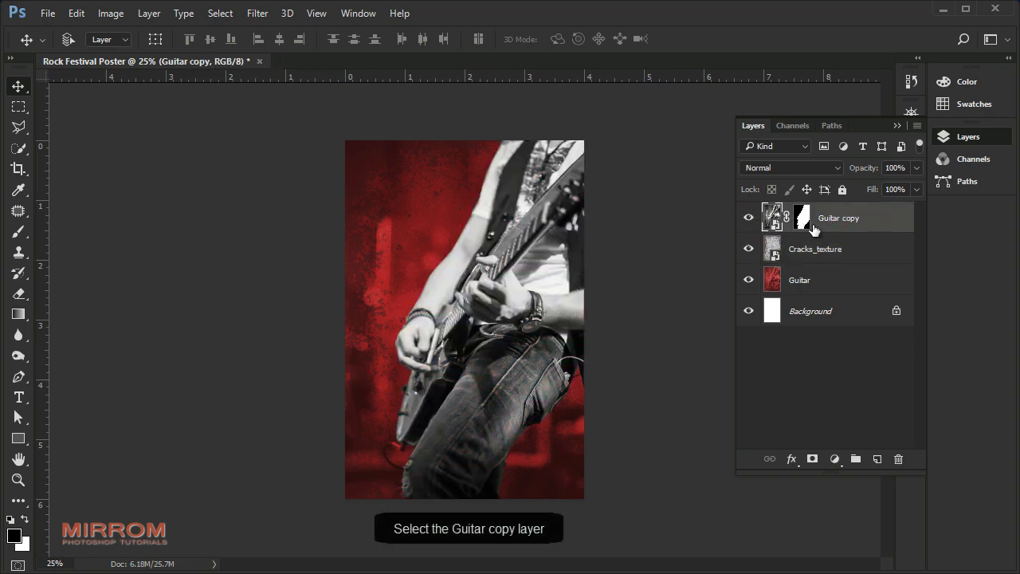
{"action": "right_click", "coordinate": [849, 215]}
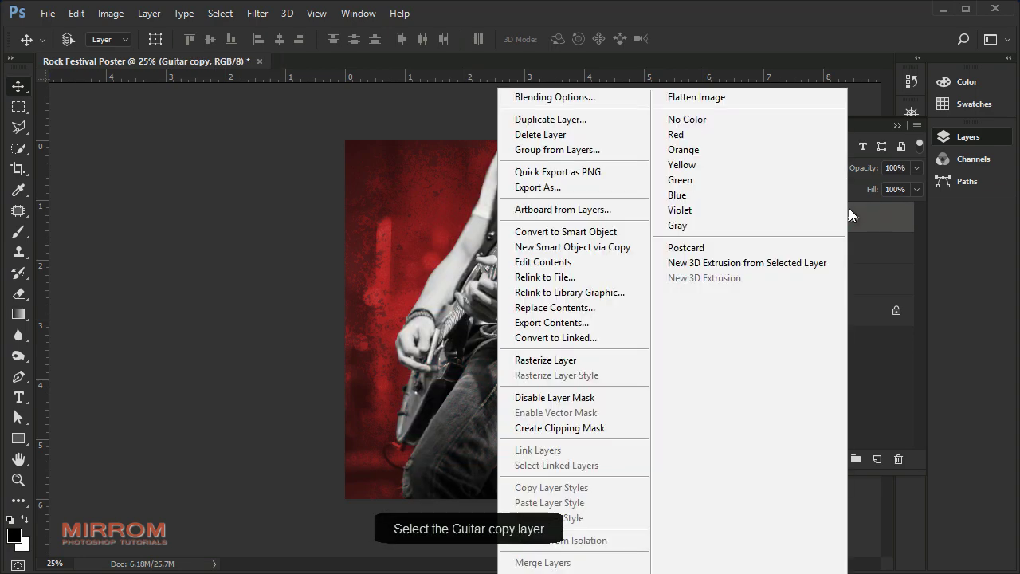
{"action": "left_click", "coordinate": [606, 360]}
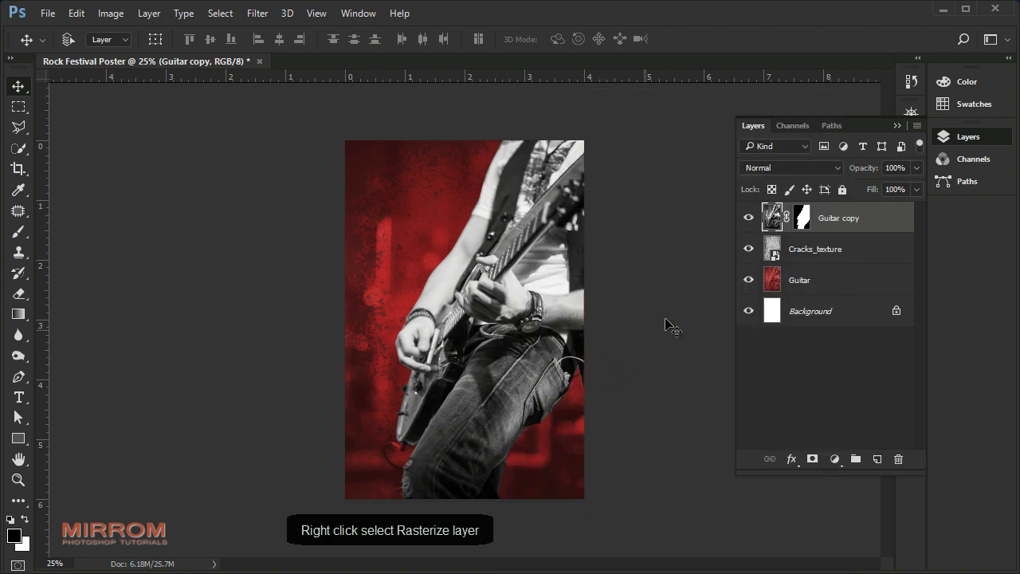
{"action": "right_click", "coordinate": [801, 217]}
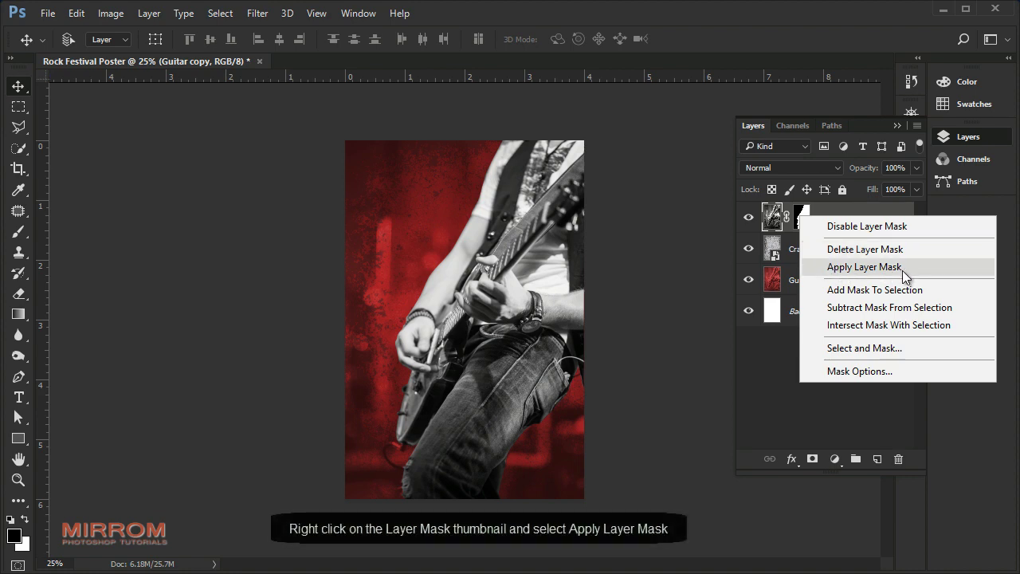
{"action": "left_click", "coordinate": [865, 267]}
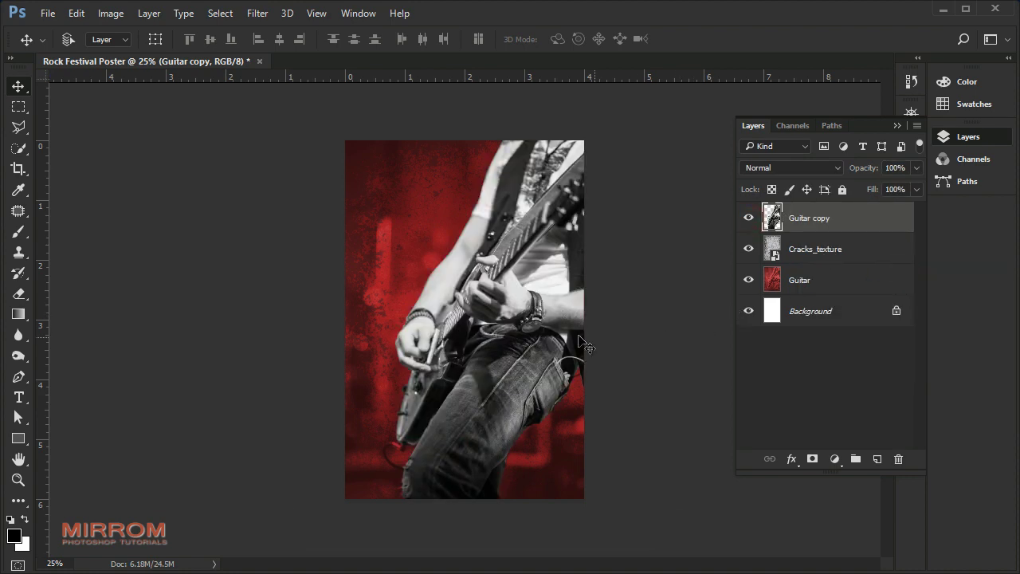
{"action": "left_click", "coordinate": [258, 14]}
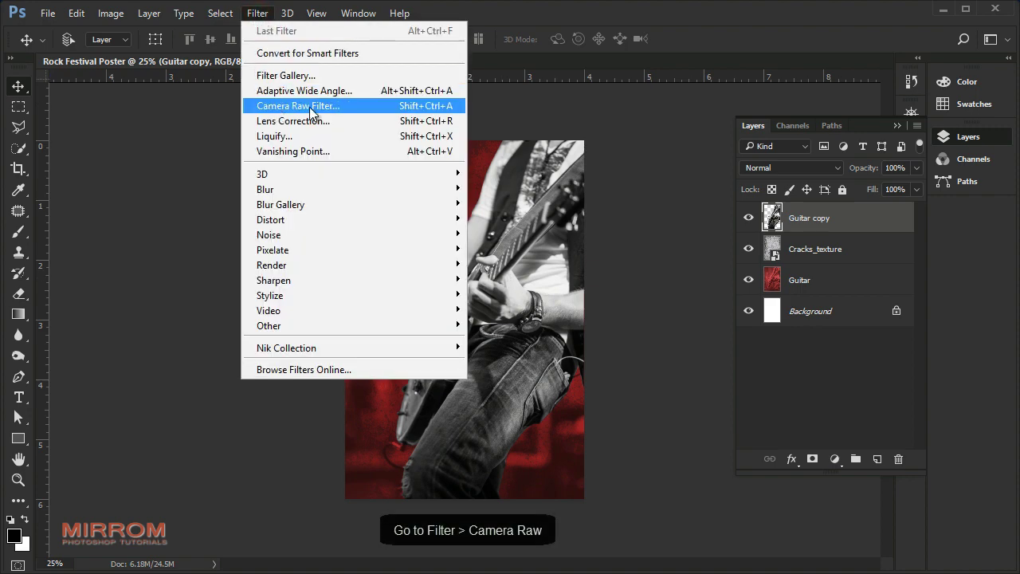
Apply a Camera Raw Filter to the guitarist with Highlights -100, Shadows +35 and Clarity +85
{"action": "left_click", "coordinate": [362, 110]}
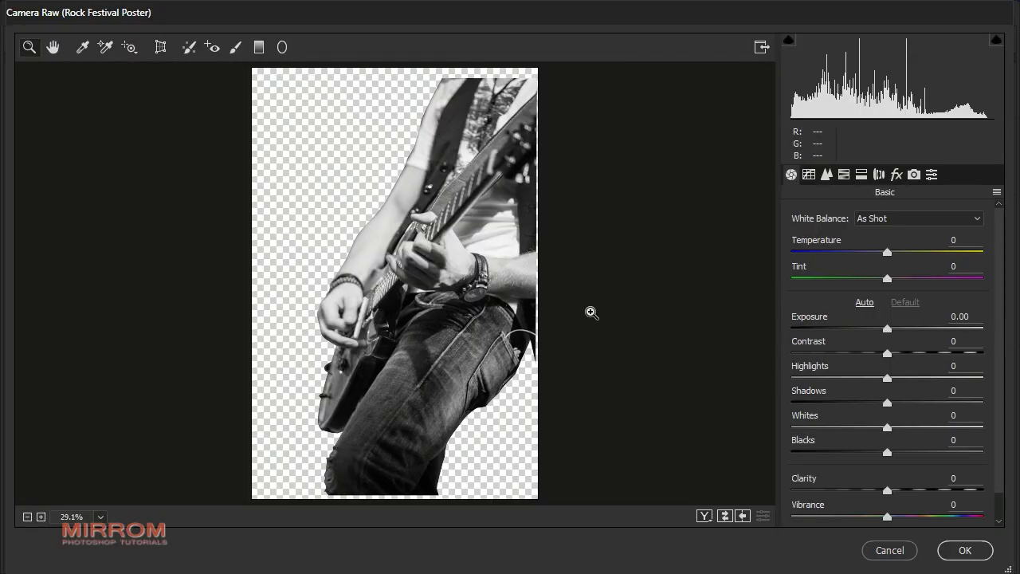
{"action": "left_click", "coordinate": [591, 312]}
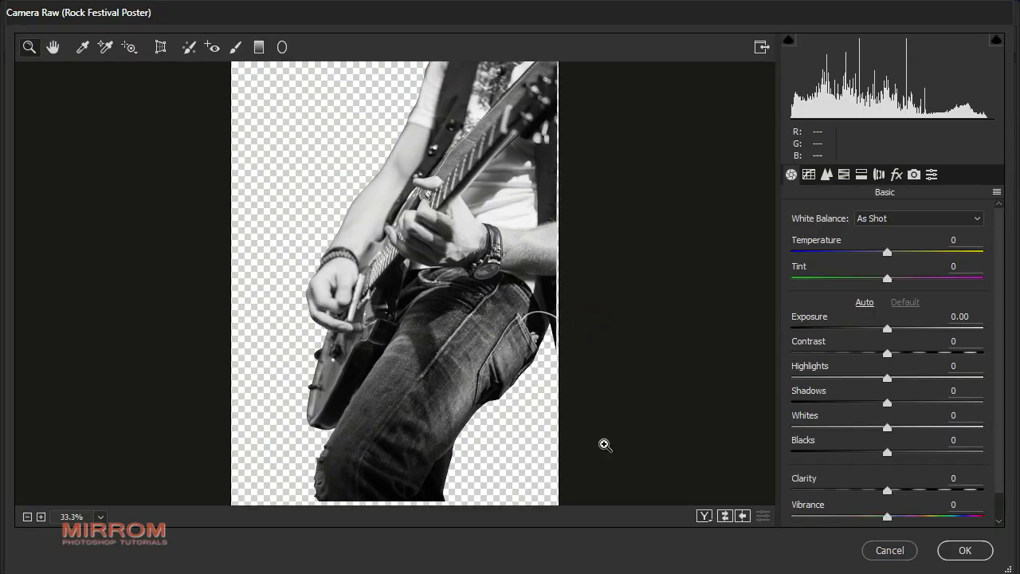
{"action": "scroll", "coordinate": [1008, 271], "scroll_direction": "down", "scroll_amount": 1}
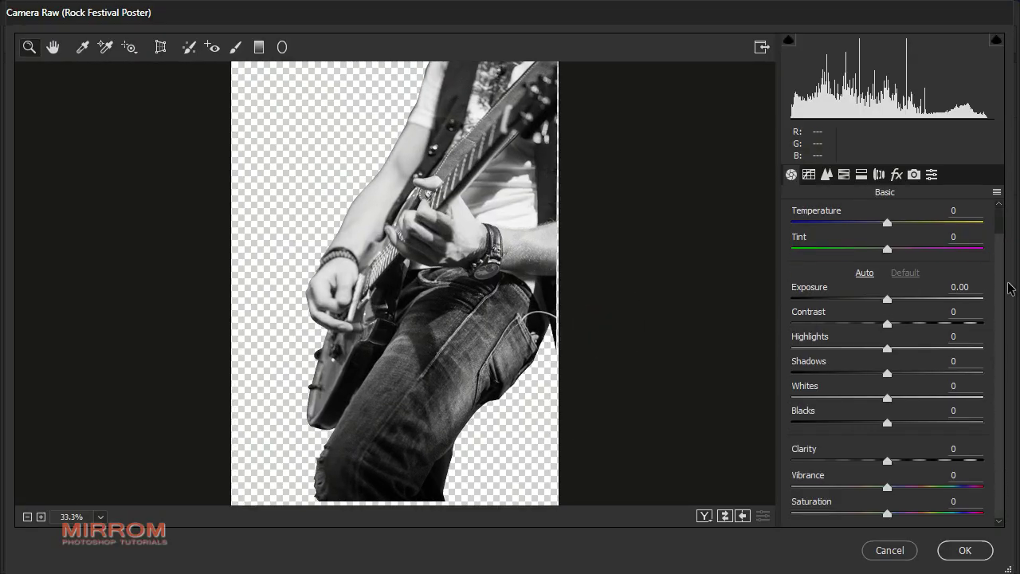
{"action": "left_click_drag", "start_coordinate": [887, 348], "coordinate": [770, 341]}
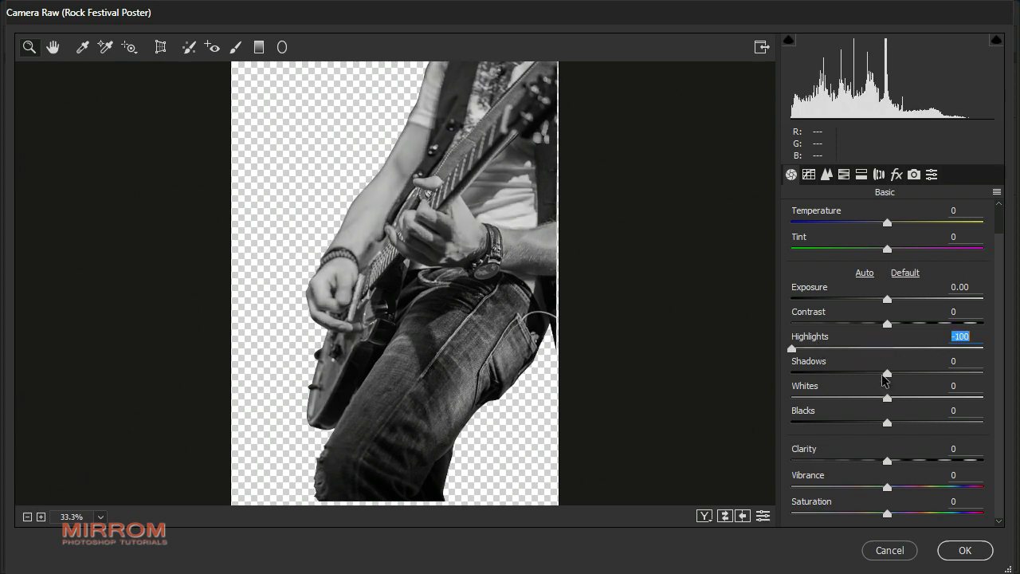
{"action": "left_click_drag", "start_coordinate": [887, 373], "coordinate": [922, 373]}
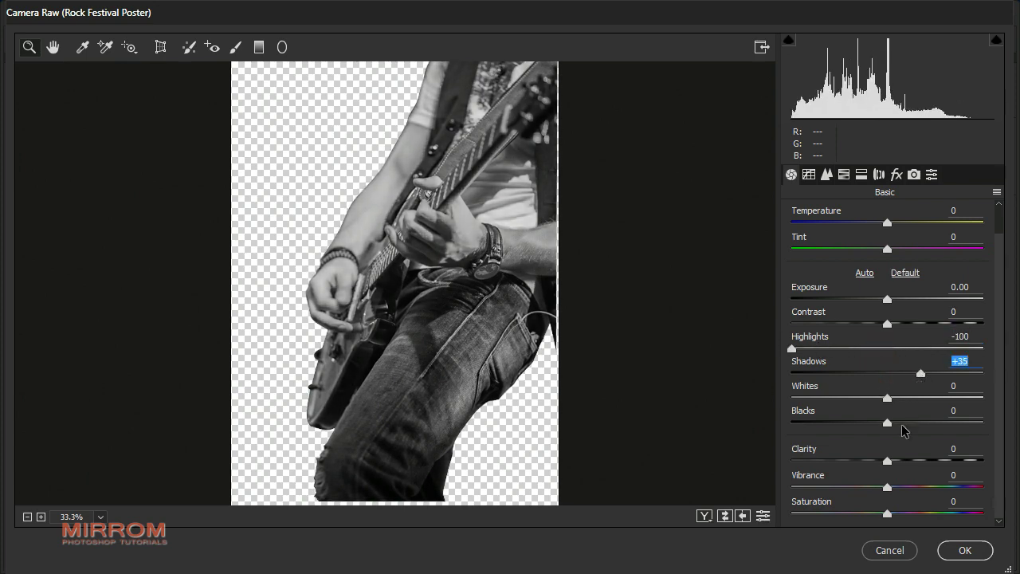
{"action": "left_click_drag", "start_coordinate": [887, 459], "coordinate": [970, 455]}
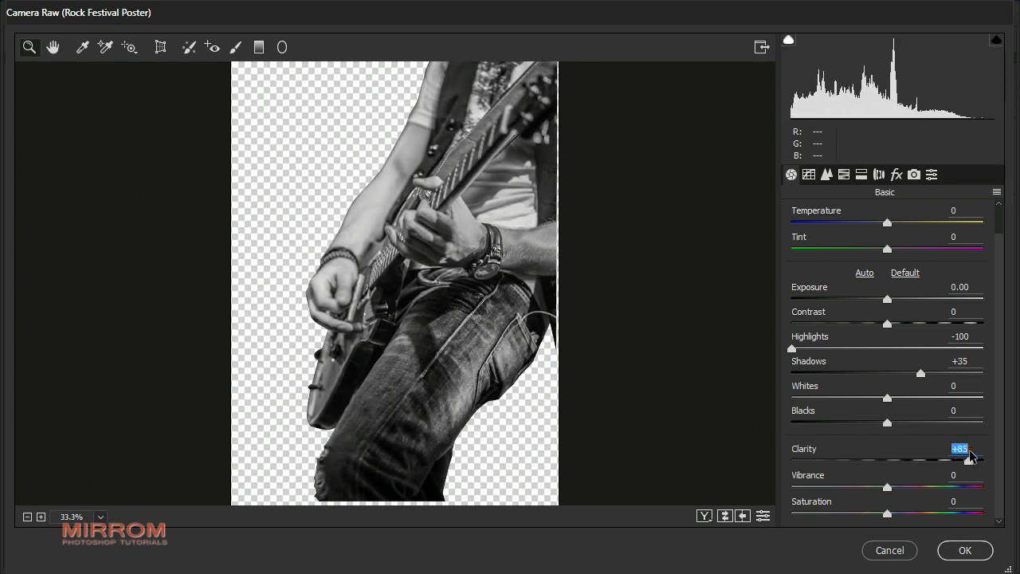
{"action": "left_click", "coordinate": [979, 550]}
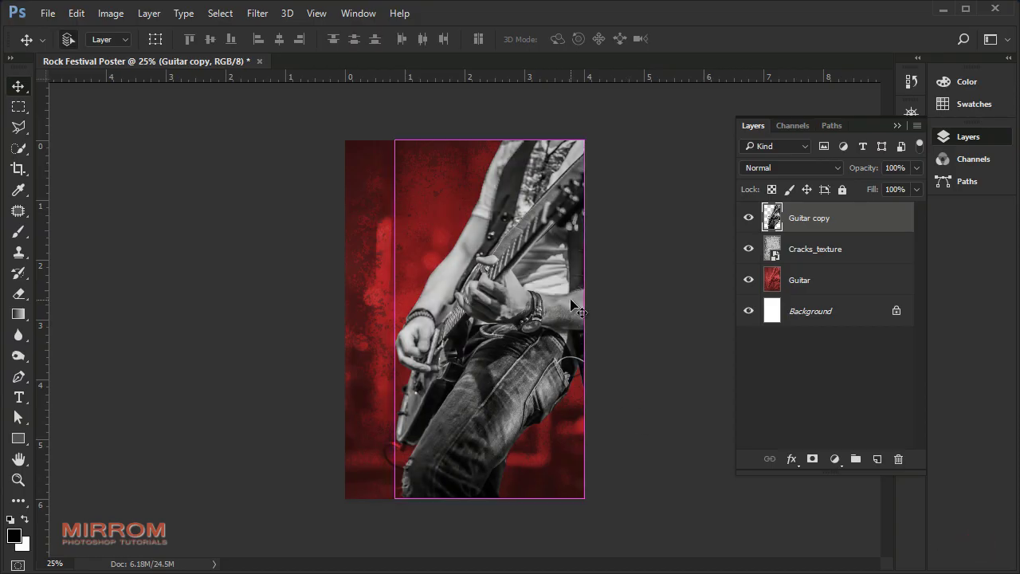
Zoom into the poster and bring up the Filter > Sharpen submenu
{"action": "key", "text": "ctrl+plus"}
{"action": "scroll", "coordinate": [574, 309], "scroll_direction": "up", "scroll_amount": 1}
{"action": "scroll", "coordinate": [570, 306], "scroll_direction": "down", "scroll_amount": 1}
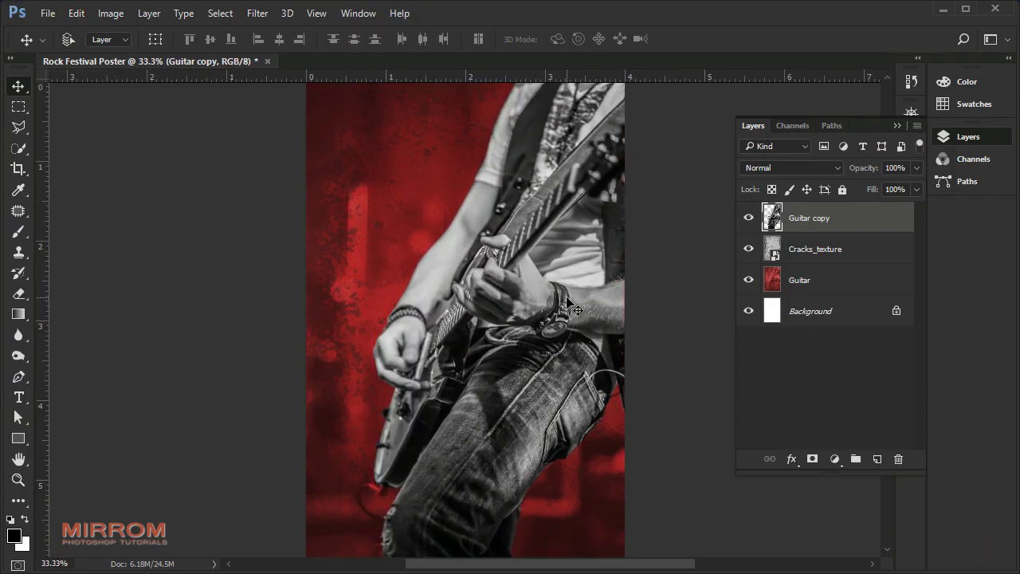
{"action": "scroll", "coordinate": [566, 307], "scroll_direction": "down", "scroll_amount": 1}
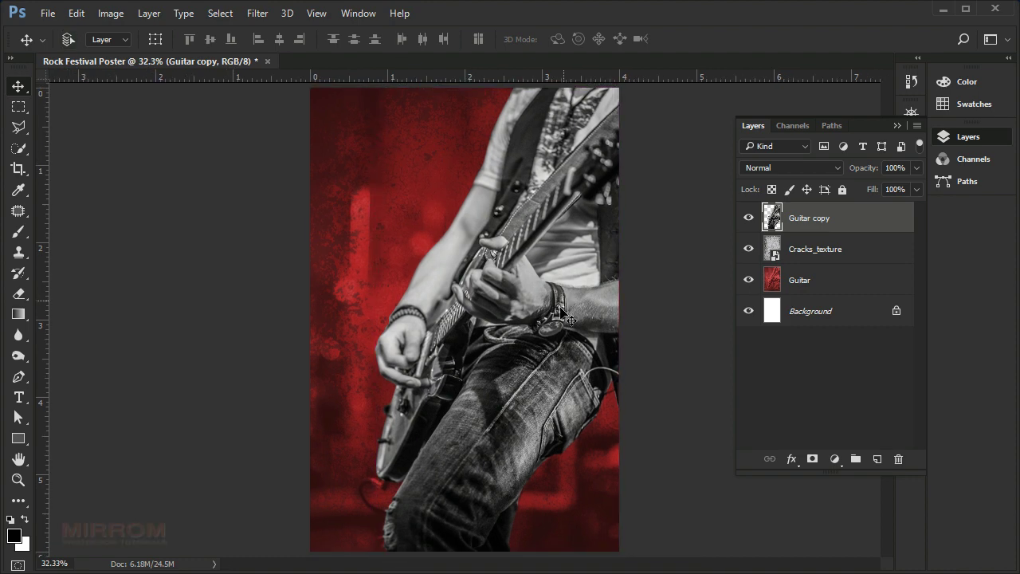
{"action": "left_click", "coordinate": [259, 15]}
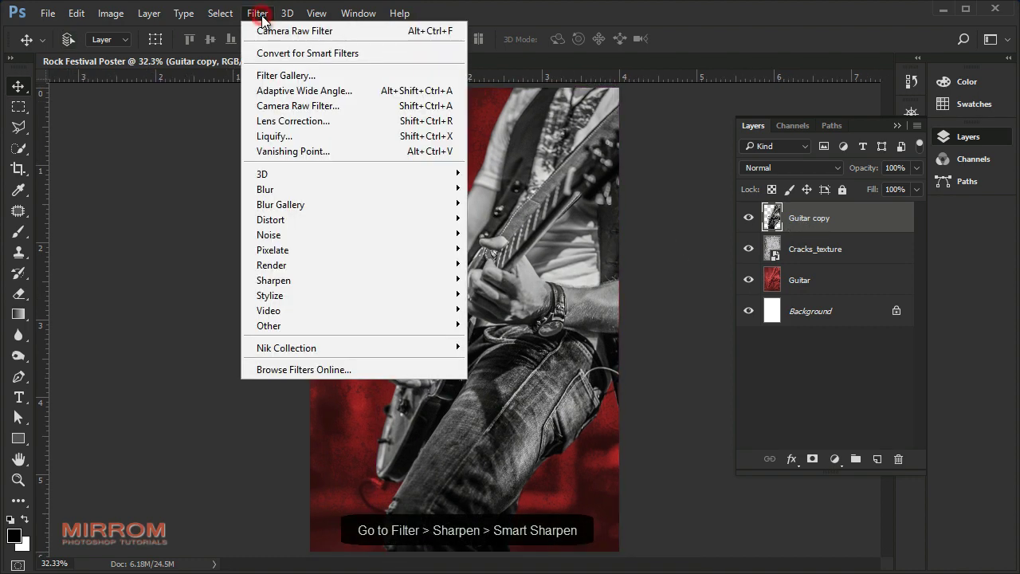
{"action": "mouse_move", "coordinate": [351, 281]}
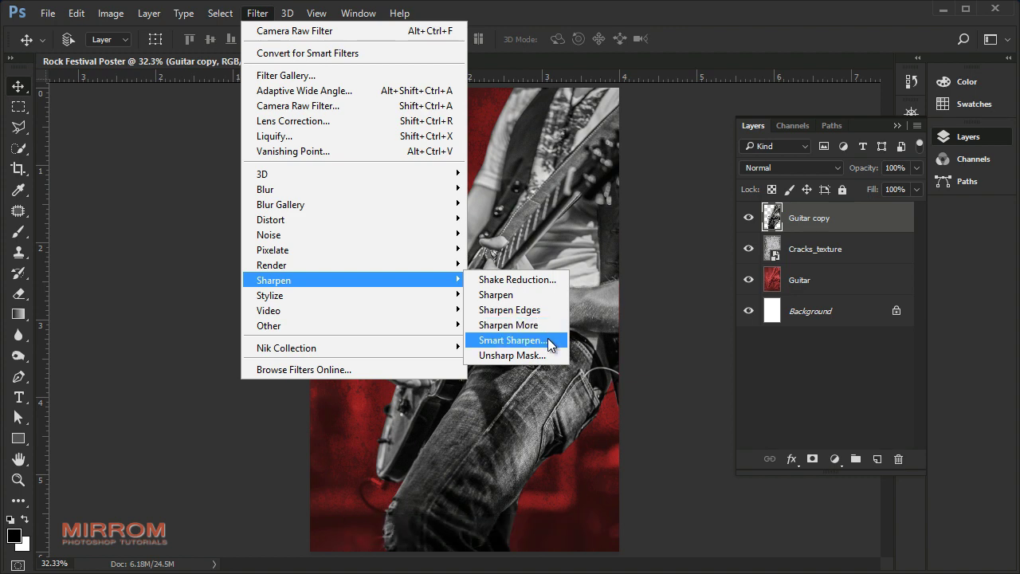
Open Smart Sharpen with a 50% preview on the guitarist and Lens Blur as the blur to remove
{"action": "left_click", "coordinate": [548, 338]}
{"action": "left_click", "coordinate": [344, 508]}
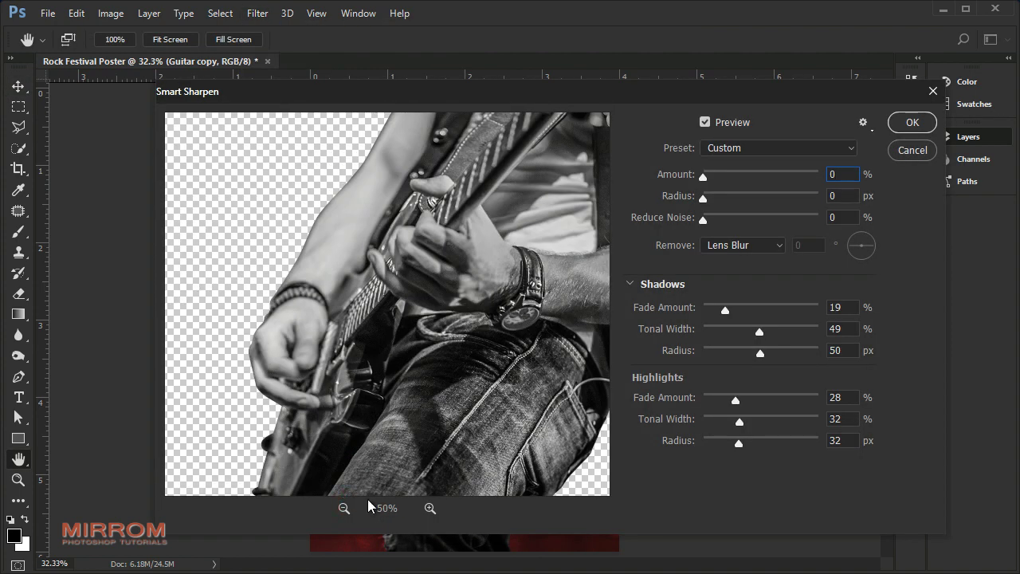
{"action": "left_click", "coordinate": [344, 507]}
{"action": "left_click", "coordinate": [429, 508]}
{"action": "left_click_drag", "start_coordinate": [525, 351], "coordinate": [505, 339]}
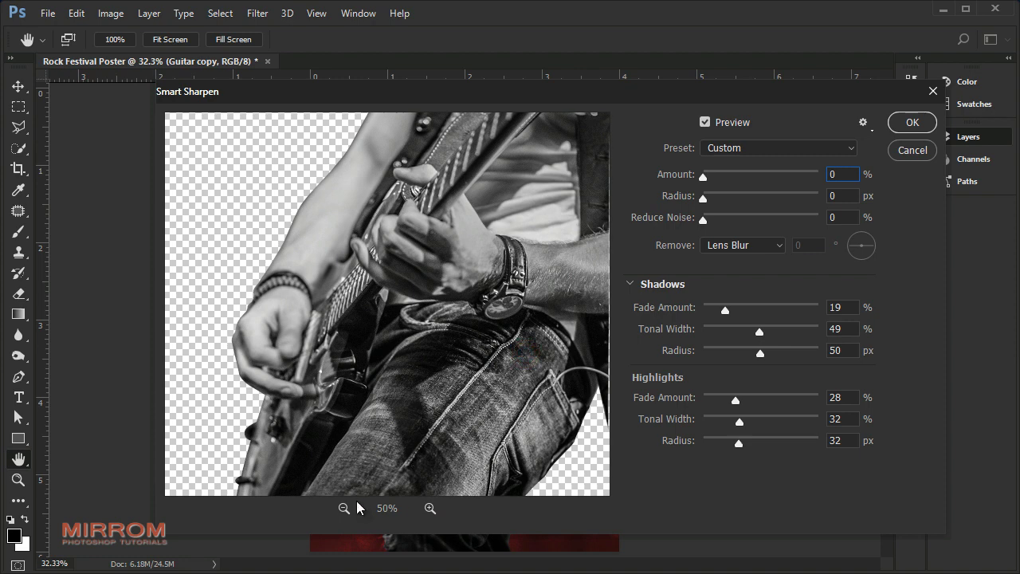
{"action": "left_click_drag", "start_coordinate": [413, 397], "coordinate": [408, 375]}
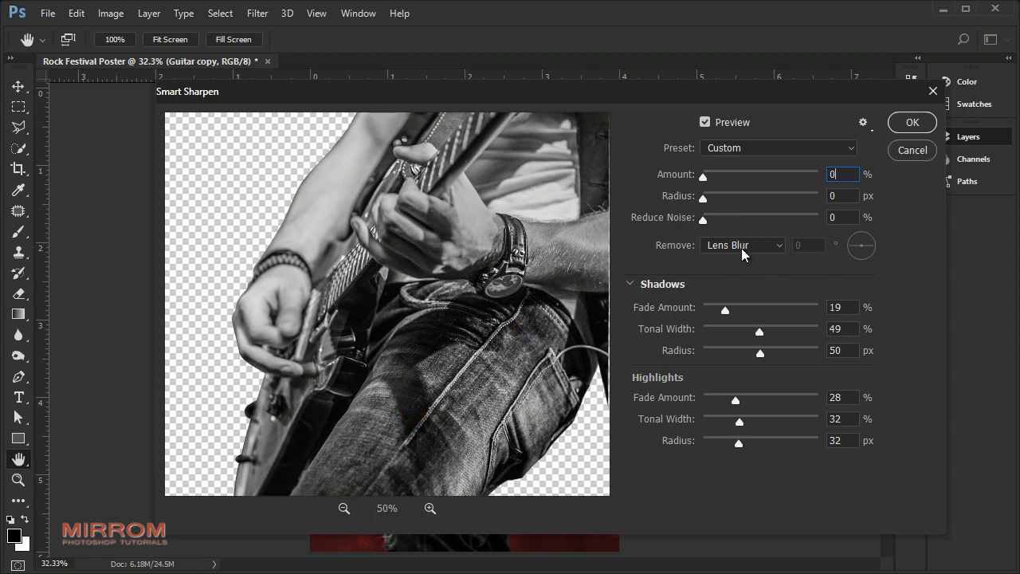
{"action": "left_click", "coordinate": [741, 247]}
{"action": "left_click", "coordinate": [761, 271]}
Apply Smart Sharpen with Amount 255%, Radius 3.1 px and Reduce Noise 62%
{"action": "left_click_drag", "start_coordinate": [707, 176], "coordinate": [762, 177]}
{"action": "key", "text": "Down"}
{"action": "key", "text": "Down"}
{"action": "key", "text": "Down"}
{"action": "left_click_drag", "start_coordinate": [709, 199], "coordinate": [740, 199]}
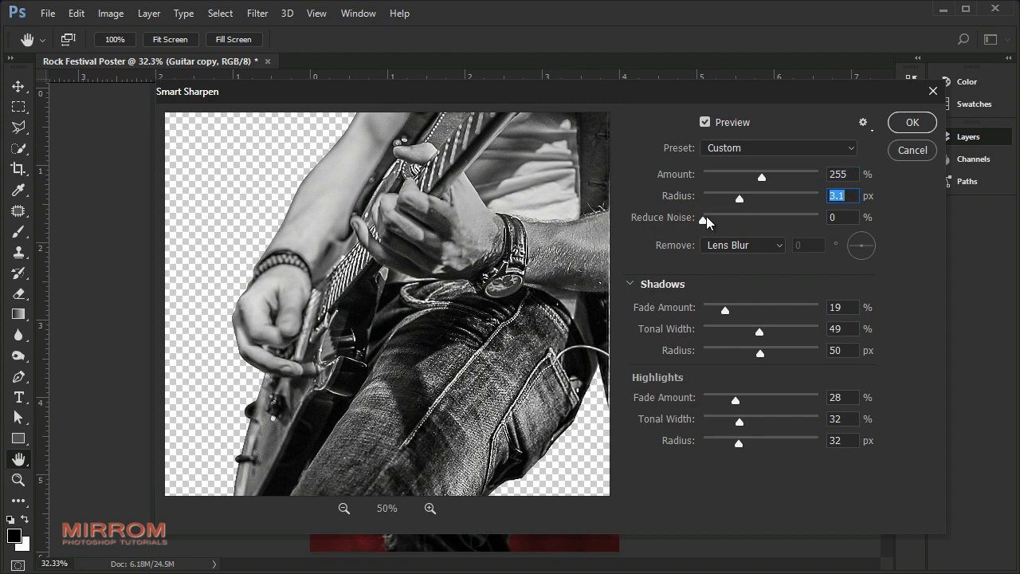
{"action": "left_click_drag", "start_coordinate": [705, 223], "coordinate": [778, 225]}
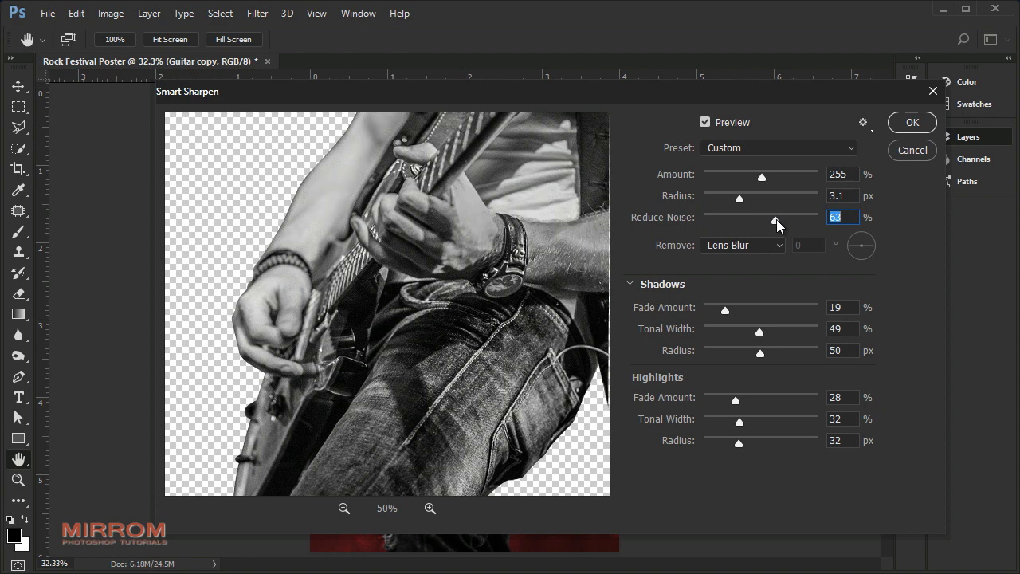
{"action": "mouse_move", "coordinate": [561, 297]}
{"action": "left_mouse_down"}
{"action": "mouse_move", "coordinate": [544, 326]}
{"action": "mouse_move", "coordinate": [551, 221]}
{"action": "left_mouse_up"}
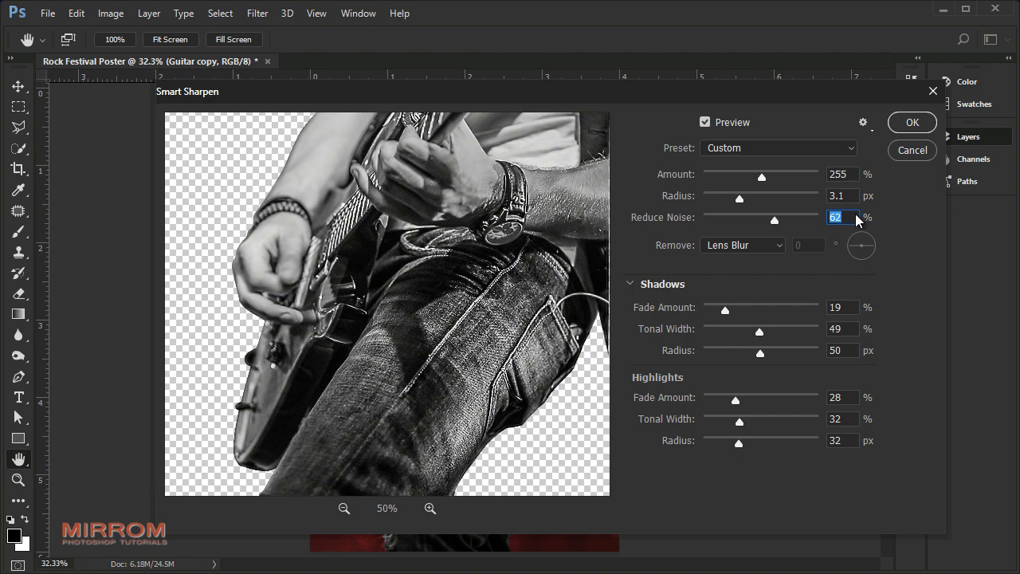
{"action": "left_click", "coordinate": [905, 125]}
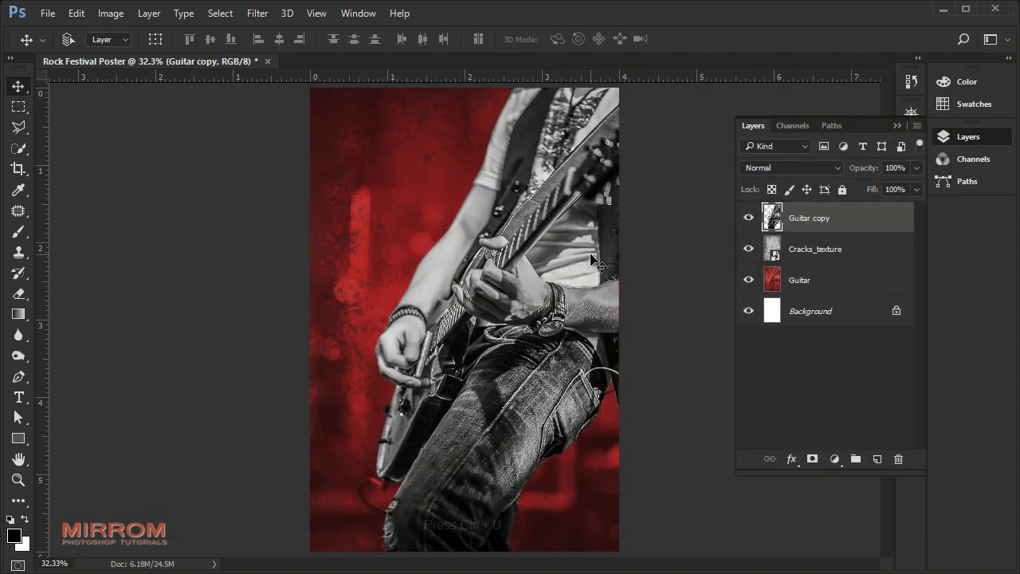
Colorize Guitar copy red with Hue/Saturation at Saturation 70 and Lightness -20
{"action": "key", "text": "ctrl"}
{"action": "key", "text": "ctrl+u"}
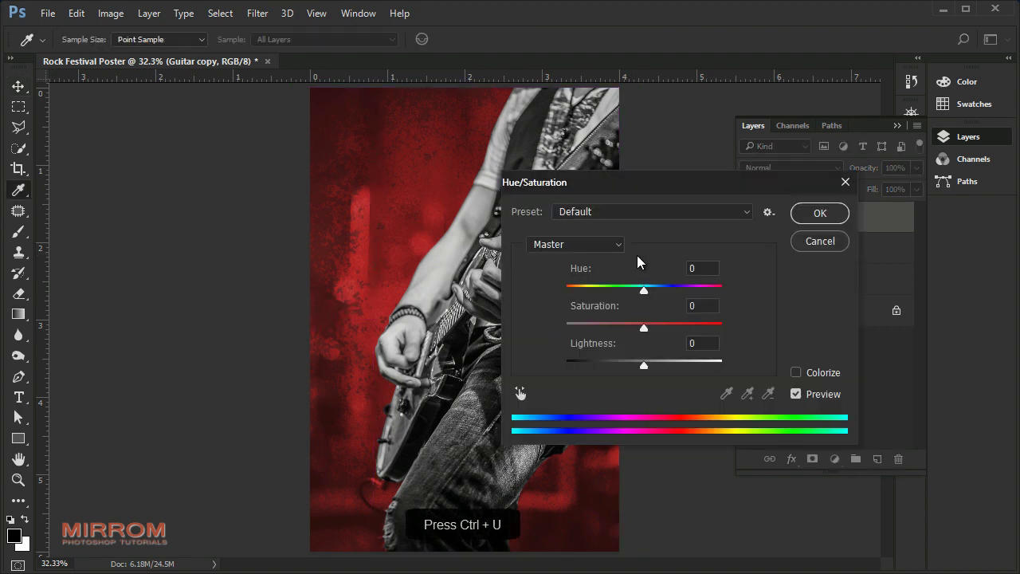
{"action": "left_click_drag", "start_coordinate": [638, 182], "coordinate": [744, 202]}
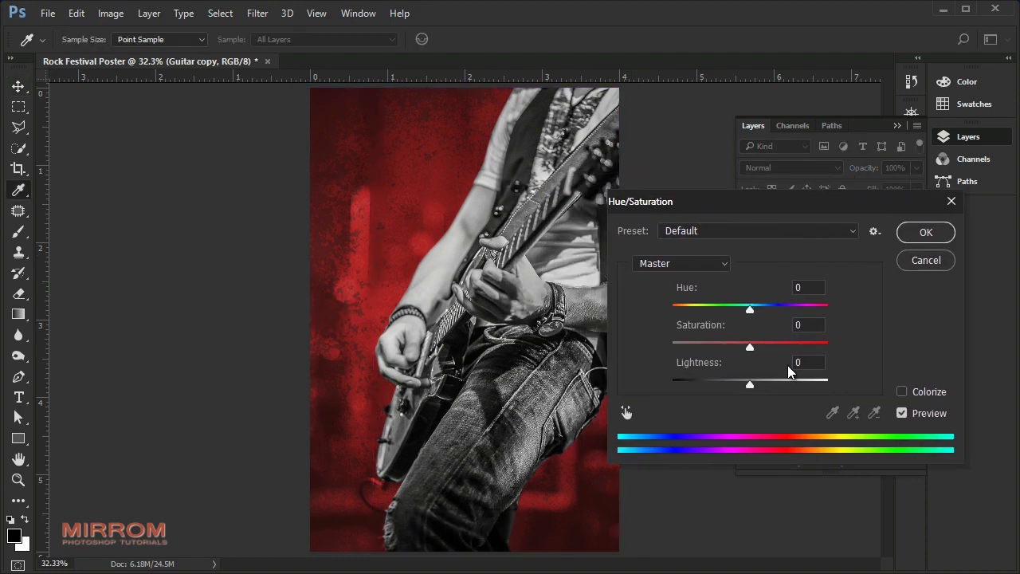
{"action": "left_click", "coordinate": [902, 393]}
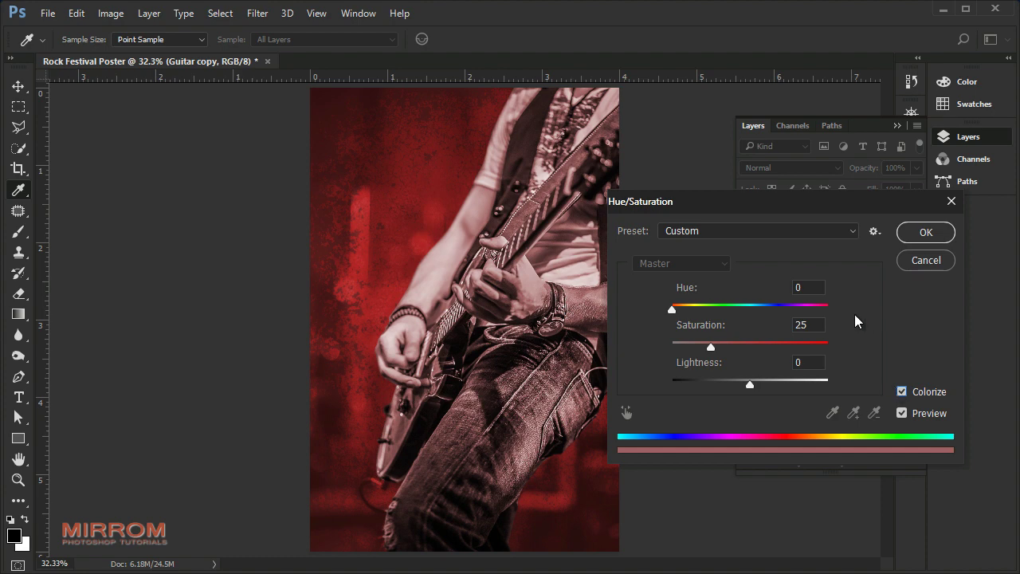
{"action": "left_click_drag", "start_coordinate": [711, 348], "coordinate": [781, 347]}
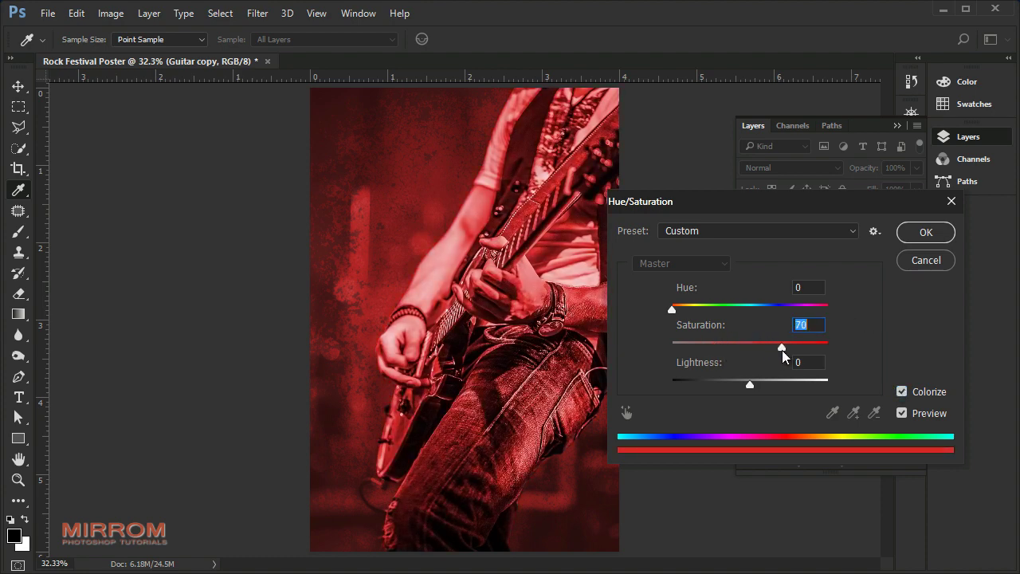
{"action": "left_click_drag", "start_coordinate": [749, 386], "coordinate": [734, 386]}
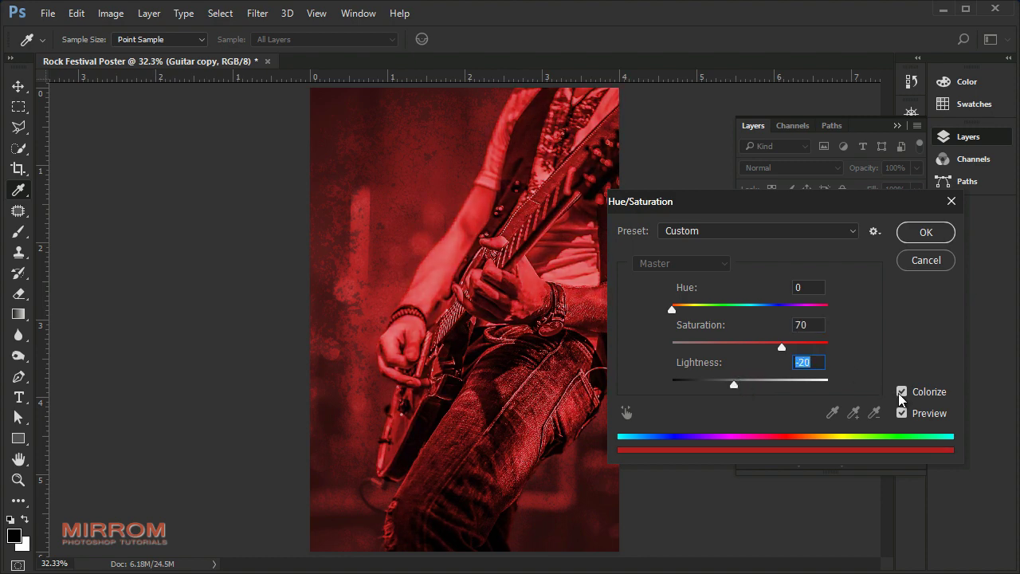
{"action": "left_click", "coordinate": [901, 413]}
{"action": "left_click", "coordinate": [924, 232]}
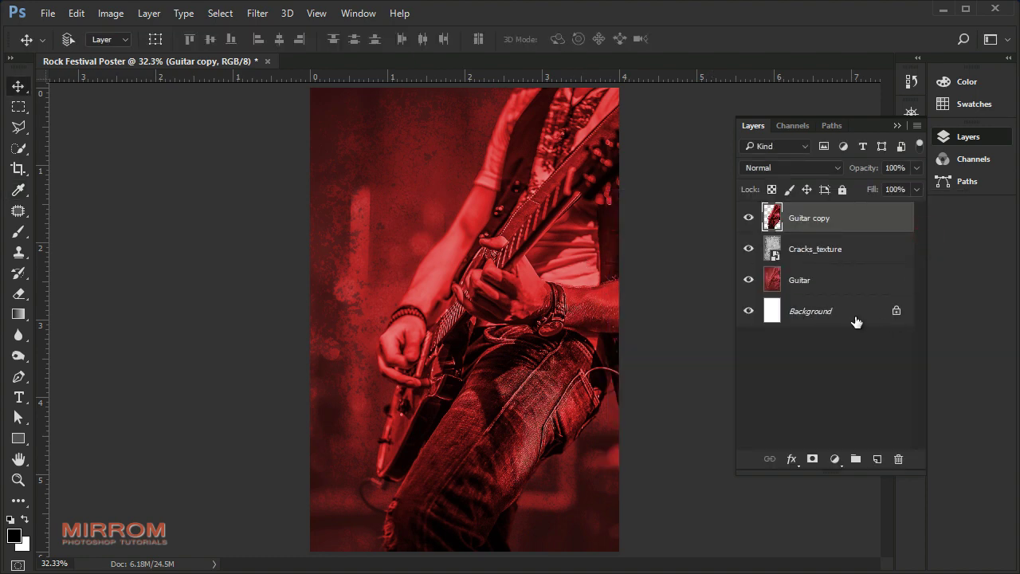
Unlock the original background layer and rename it Base_Background
{"action": "left_click", "coordinate": [895, 313]}
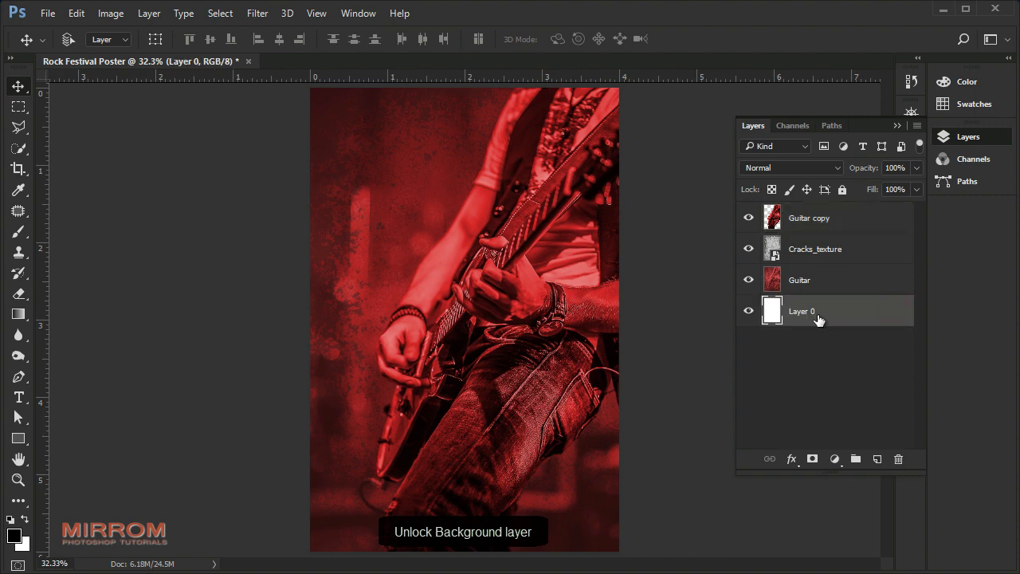
{"action": "double_click", "coordinate": [810, 313]}
{"action": "type", "text": "b"}
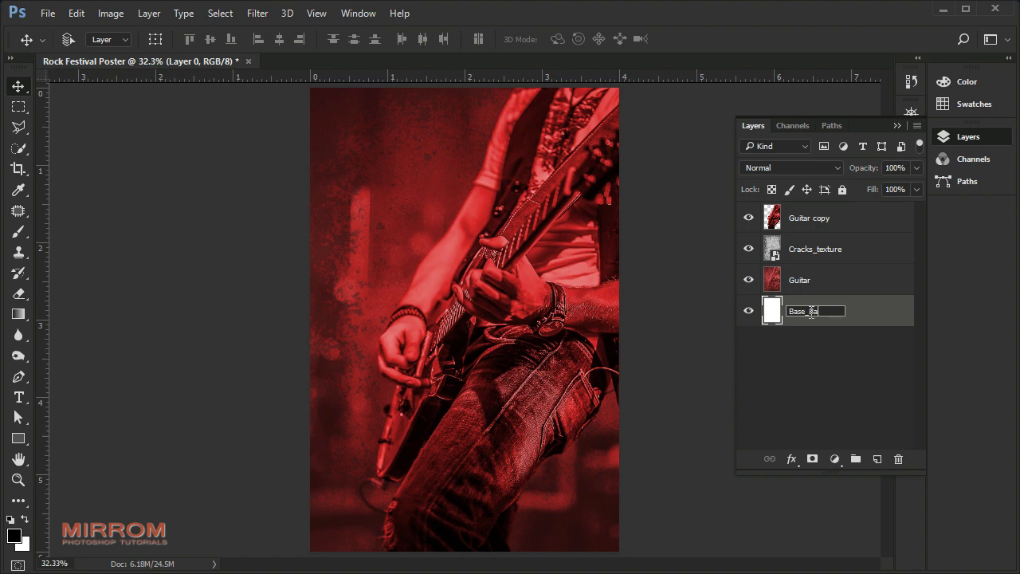
{"action": "type", "text": "nd"}
{"action": "key", "text": "Return"}
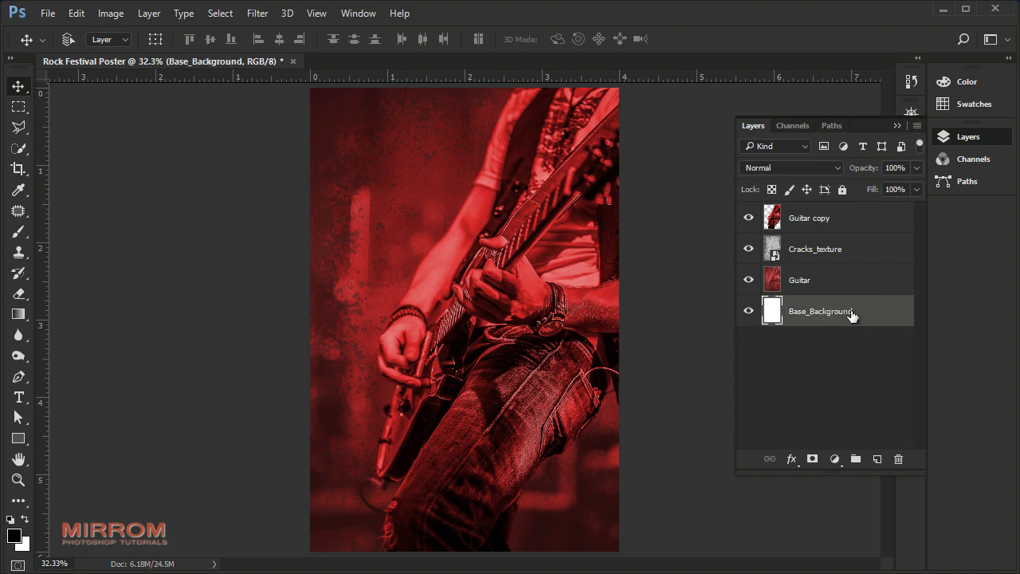
Group Base_Background, Guitar, Cracks_texture and Guitar copy into a group named Background
{"action": "left_click", "coordinate": [847, 286], "text": "shift"}
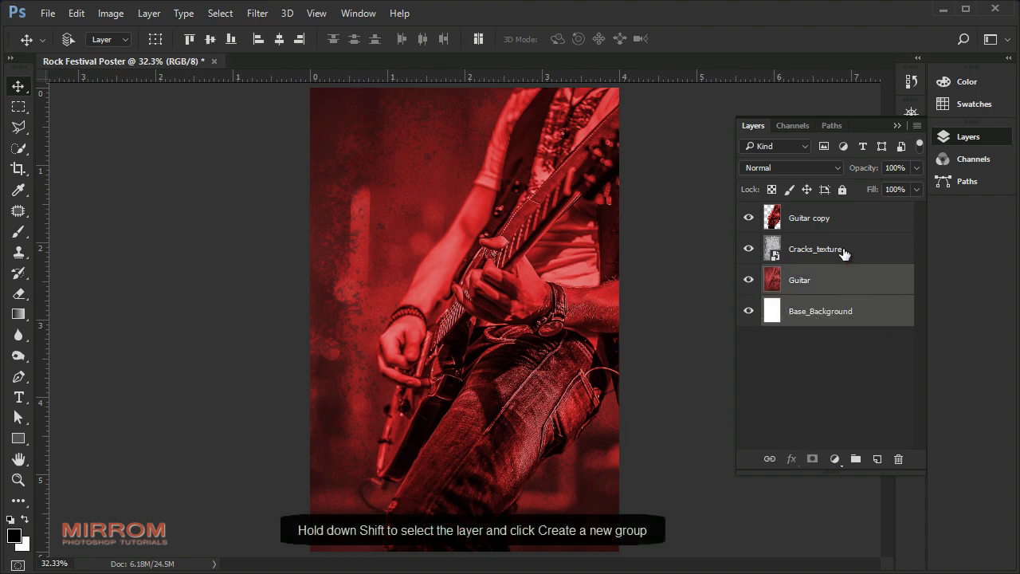
{"action": "left_click", "coordinate": [843, 253], "text": "shift"}
{"action": "left_click", "coordinate": [849, 224], "text": "shift"}
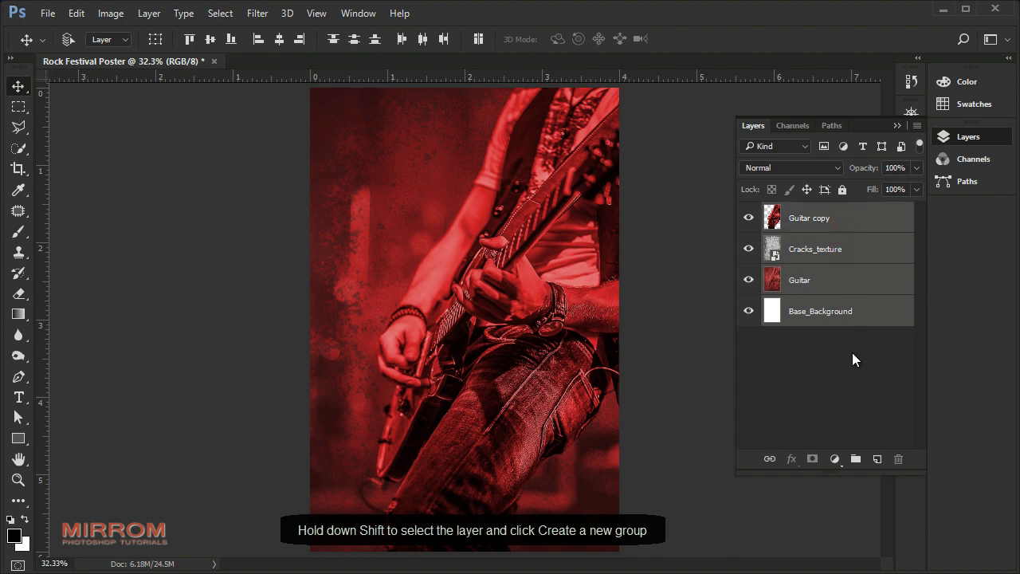
{"action": "left_click", "coordinate": [856, 460]}
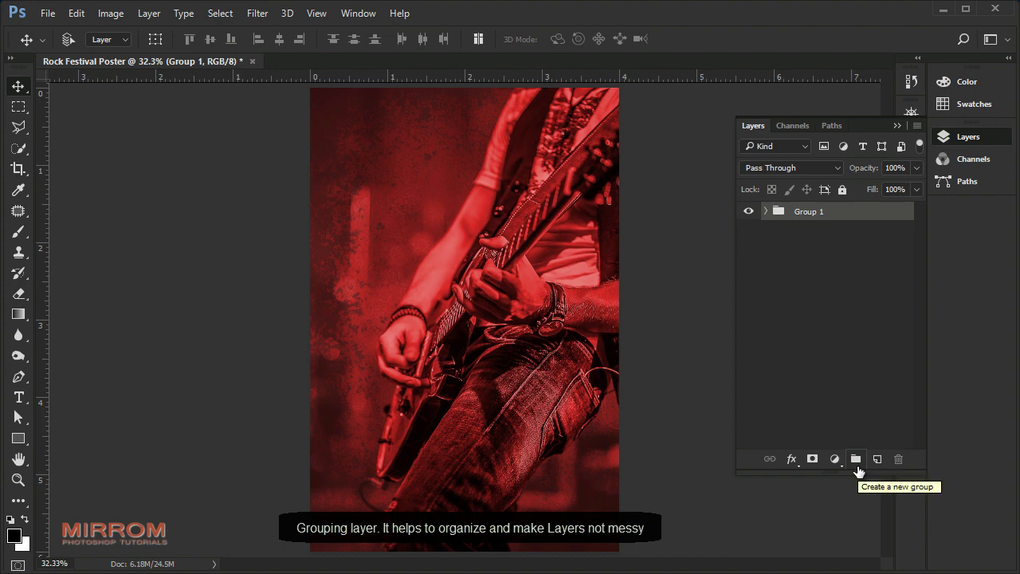
{"action": "double_click", "coordinate": [809, 214]}
{"action": "type", "text": "Background"}
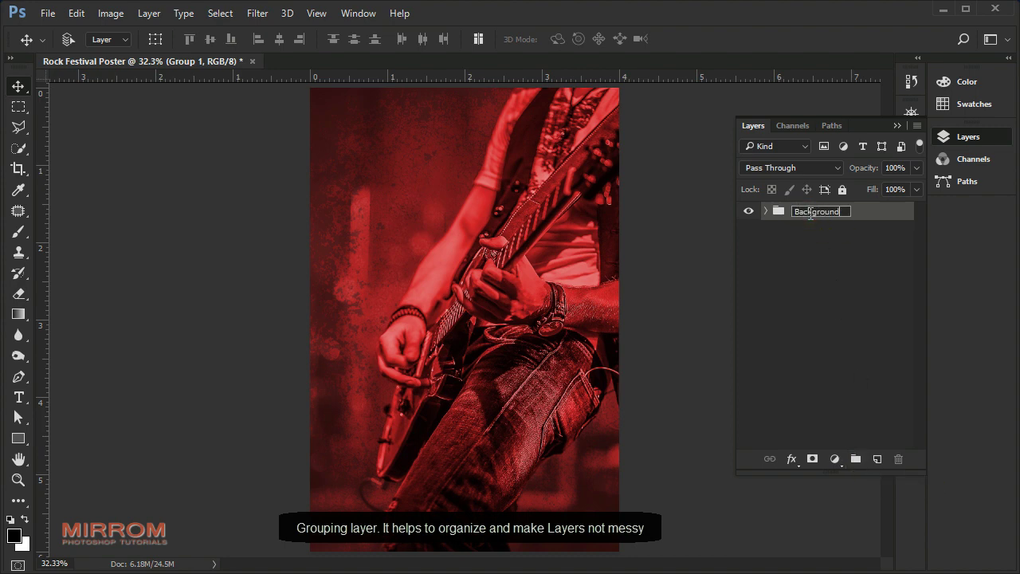
{"action": "key", "text": "Return"}
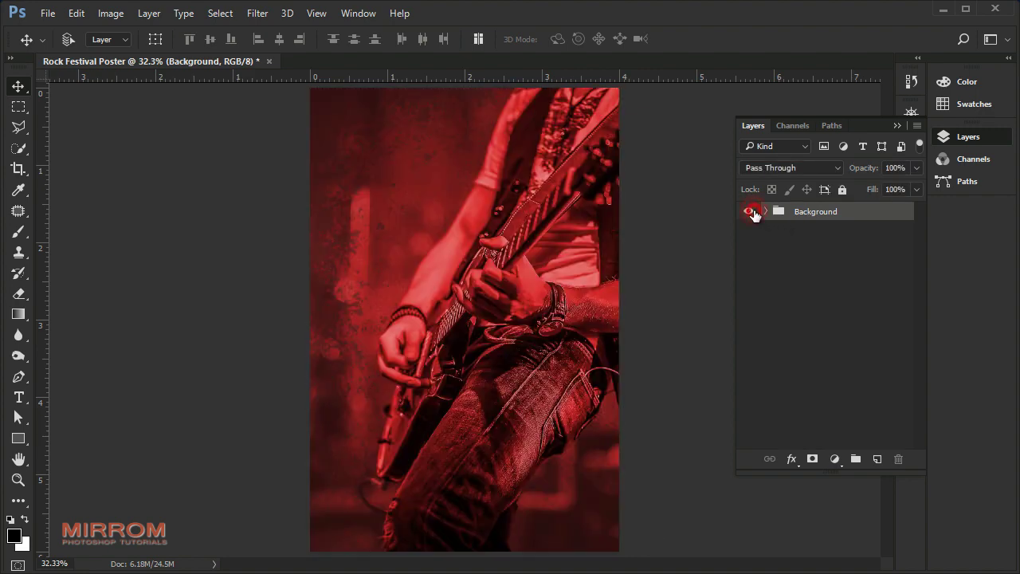
Add a Color Balance layer: midtones Red +16 and Blue -29, shadows Blue +6
{"action": "left_click", "coordinate": [833, 458]}
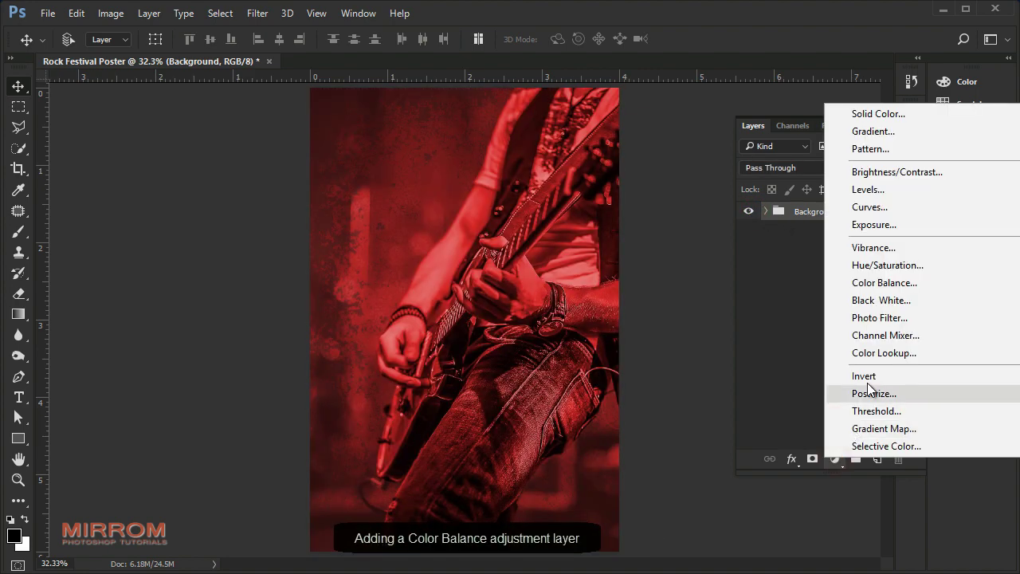
{"action": "left_click", "coordinate": [876, 283]}
{"action": "left_click_drag", "start_coordinate": [769, 163], "coordinate": [728, 188]}
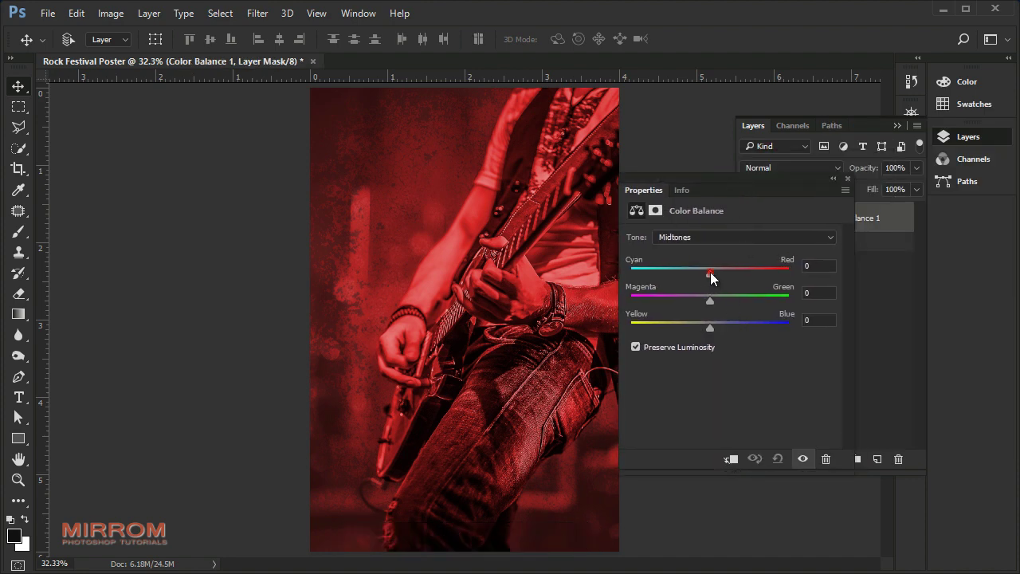
{"action": "left_click_drag", "start_coordinate": [712, 271], "coordinate": [724, 271]}
{"action": "left_click_drag", "start_coordinate": [711, 328], "coordinate": [698, 328]}
{"action": "left_click", "coordinate": [829, 237]}
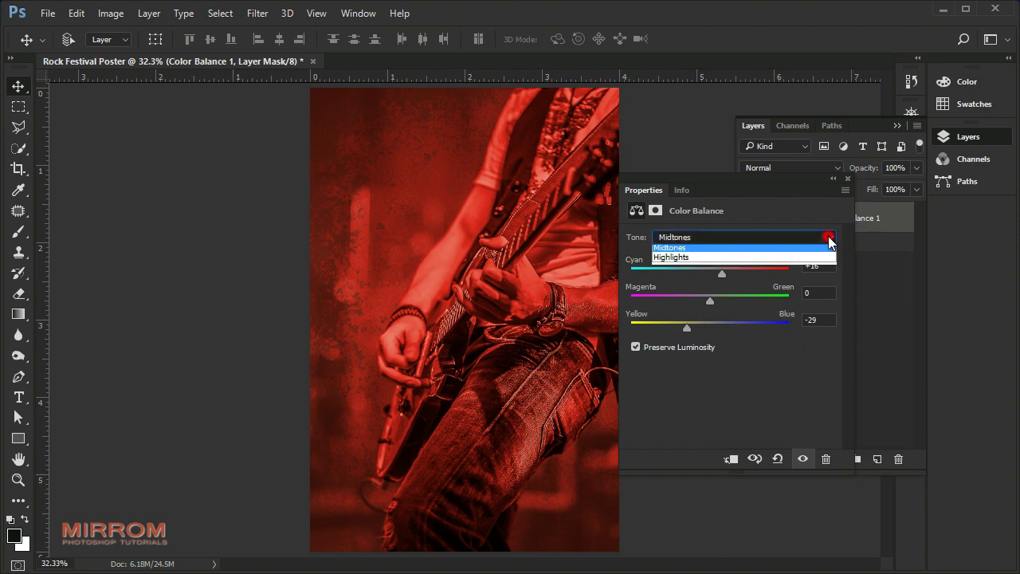
{"action": "left_click", "coordinate": [691, 252]}
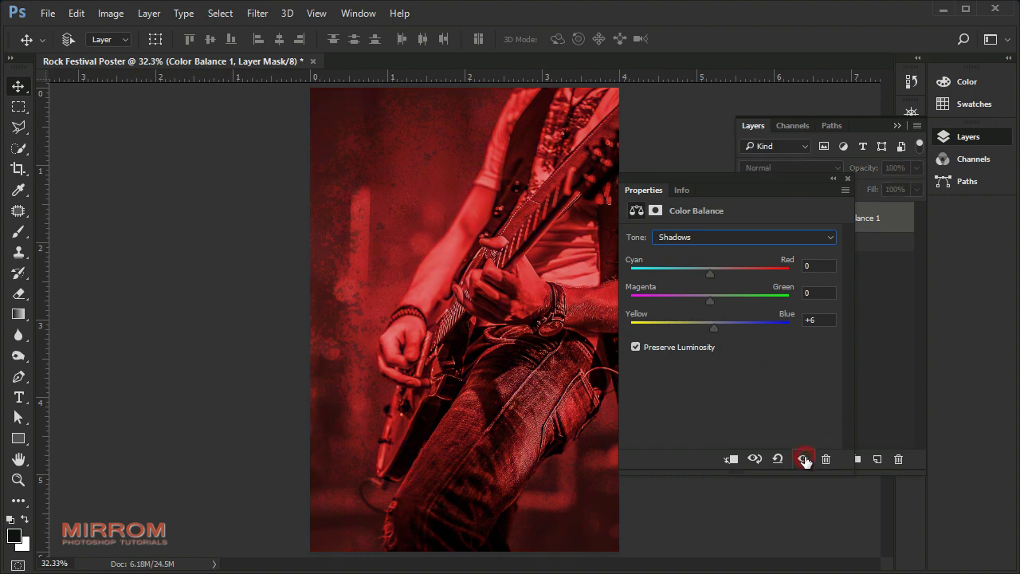
{"action": "left_click", "coordinate": [847, 182]}
{"action": "left_click", "coordinate": [848, 219]}
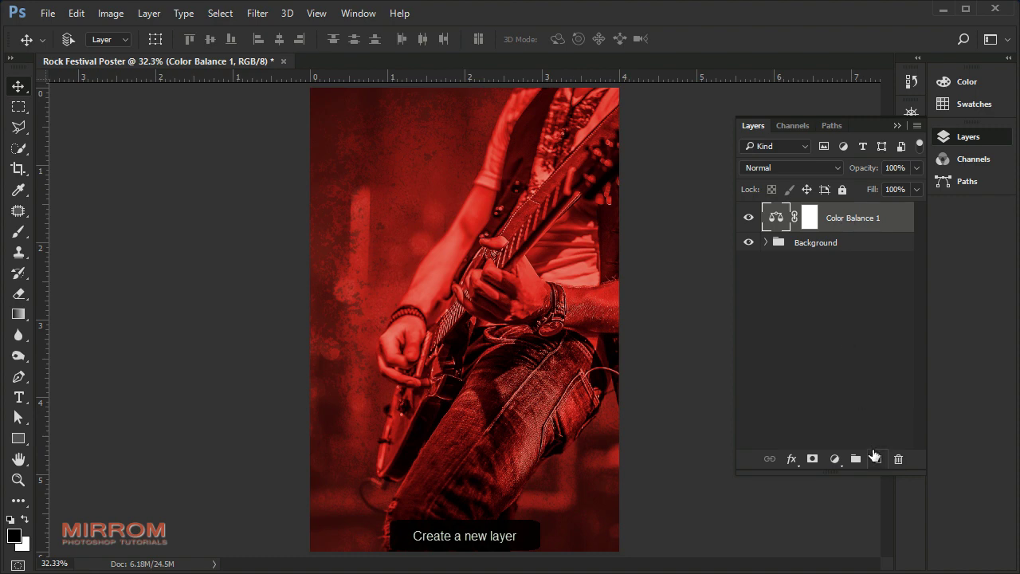
Add a new empty layer named Line
{"action": "left_click", "coordinate": [874, 458]}
{"action": "double_click", "coordinate": [805, 217]}
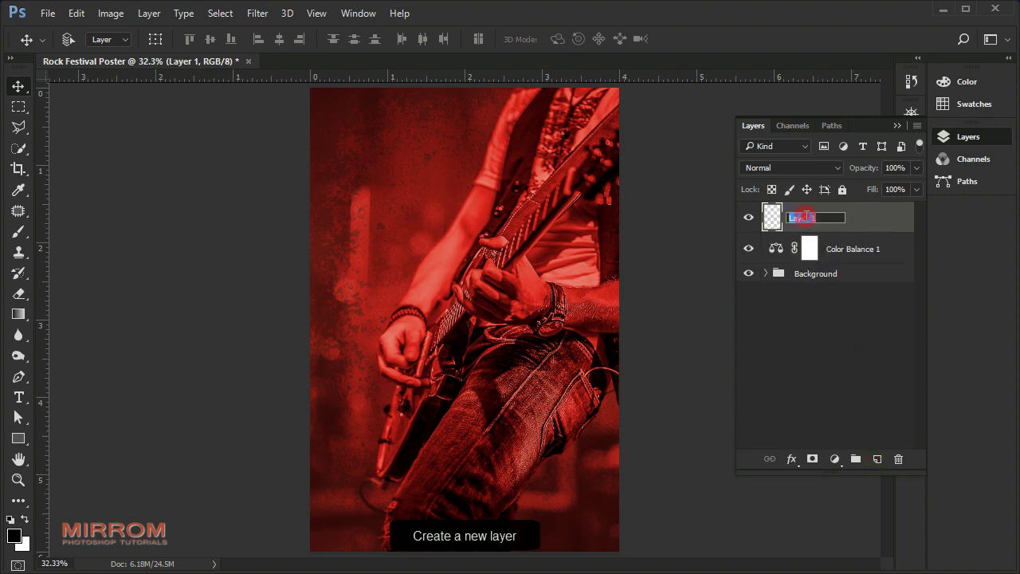
{"action": "type", "text": "Line"}
{"action": "key", "text": "Return"}
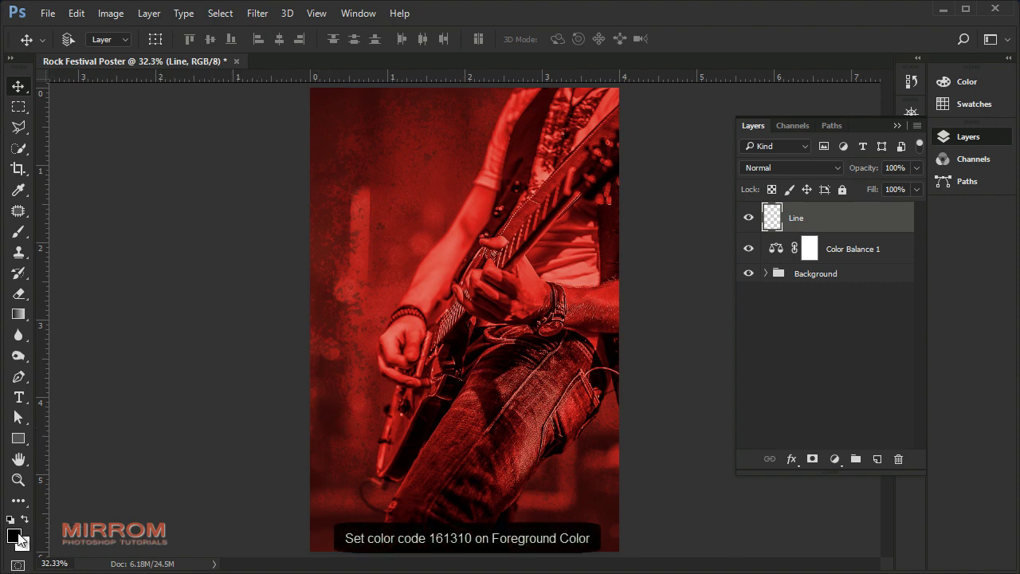
Set the foreground colour to #161310 and fill the whole Line layer with it
{"action": "left_click", "coordinate": [14, 535]}
{"action": "left_click_drag", "start_coordinate": [690, 202], "coordinate": [620, 199]}
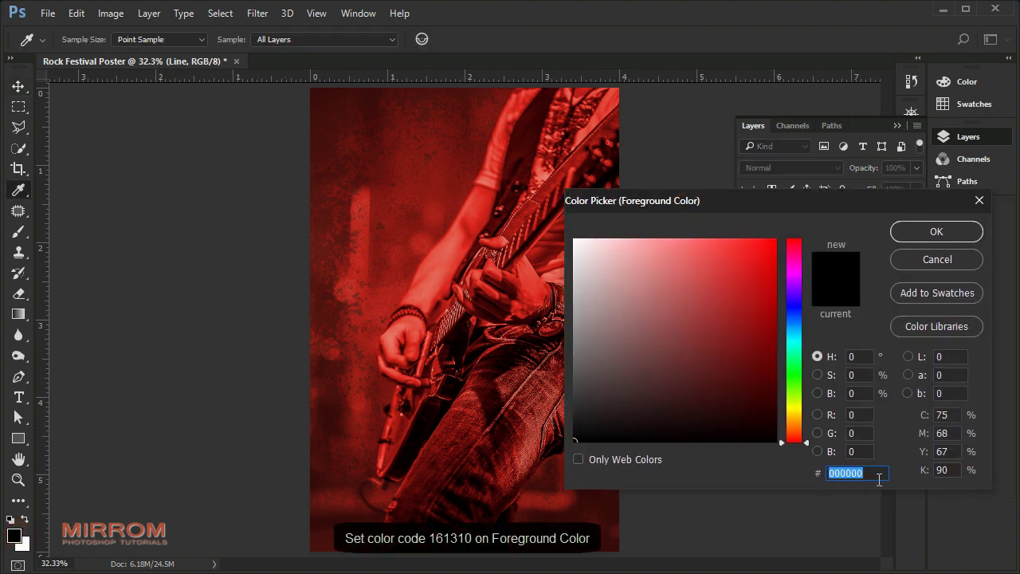
{"action": "type", "text": "1"}
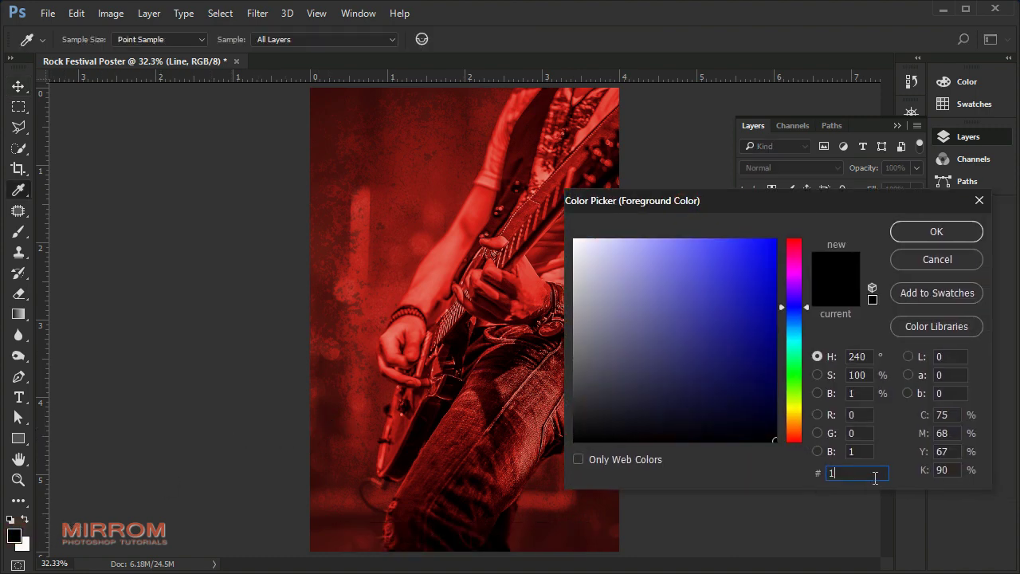
{"action": "type", "text": "61310"}
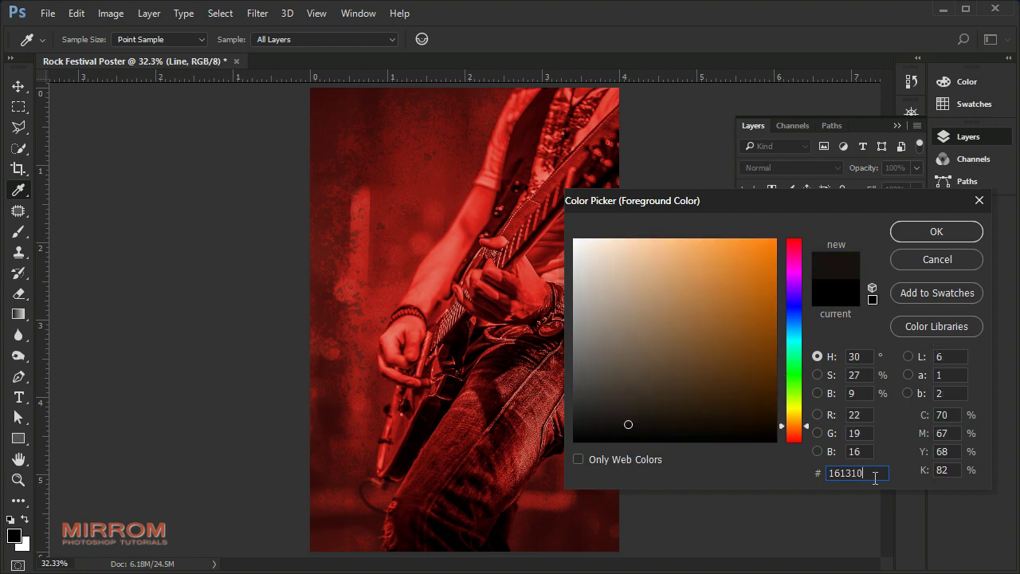
{"action": "left_click", "coordinate": [866, 472]}
{"action": "left_click", "coordinate": [912, 235]}
{"action": "key", "text": "v"}
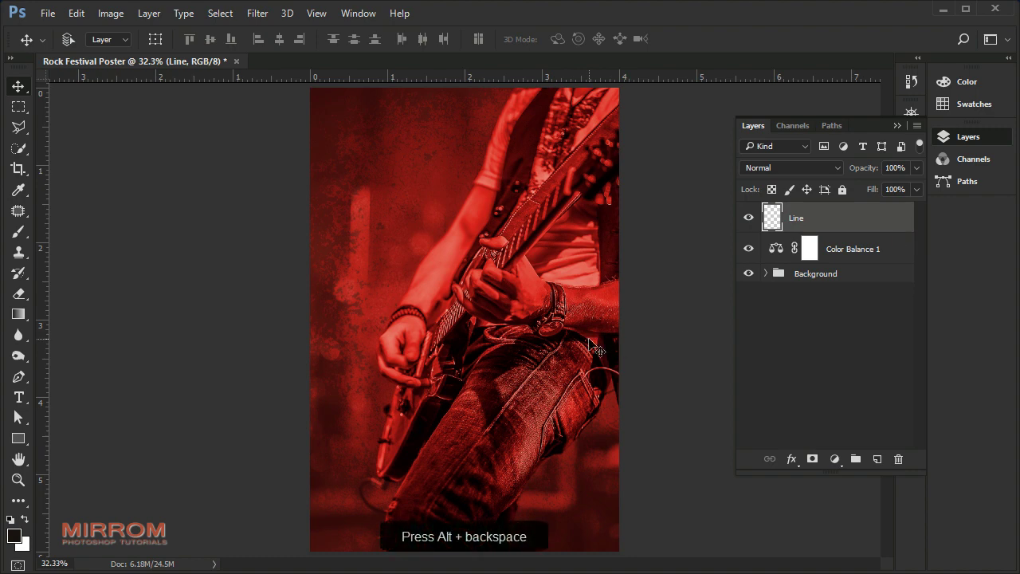
{"action": "key", "text": "alt+BackSpace"}
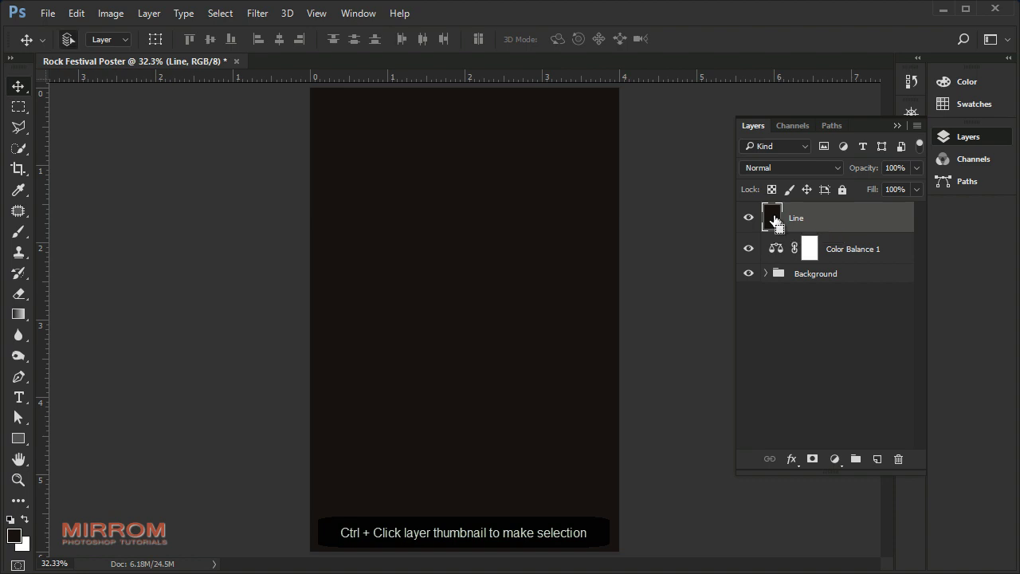
Load the Line layer's full-canvas selection and contract it by 60 pixels
{"action": "left_click", "coordinate": [772, 217], "text": "ctrl"}
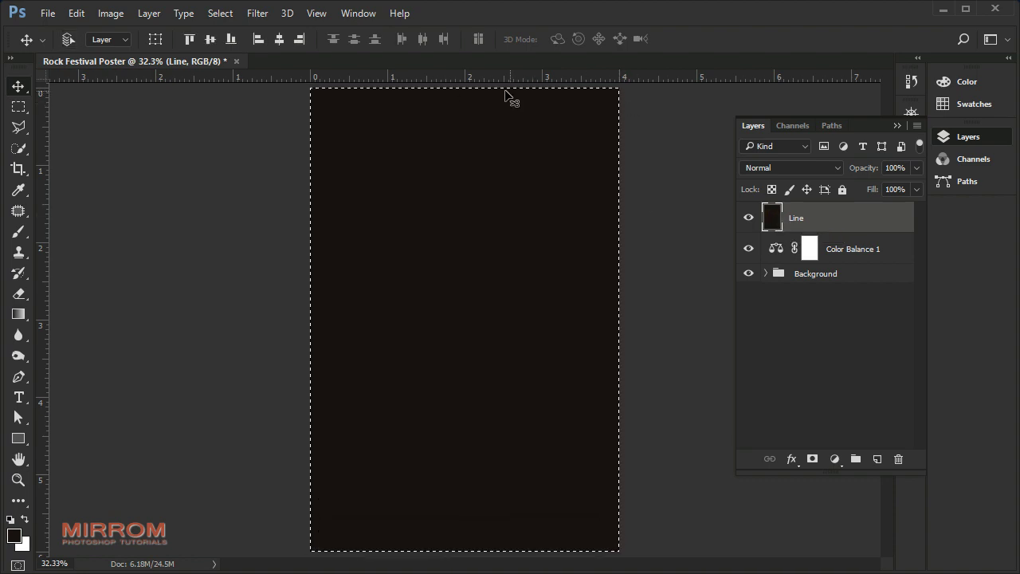
{"action": "left_click", "coordinate": [258, 14]}
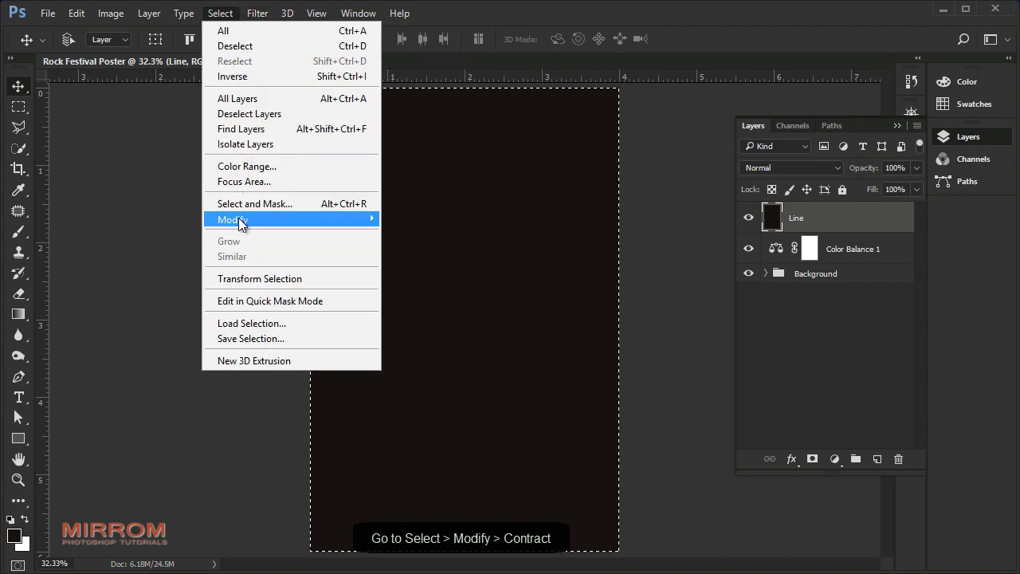
{"action": "mouse_move", "coordinate": [233, 220]}
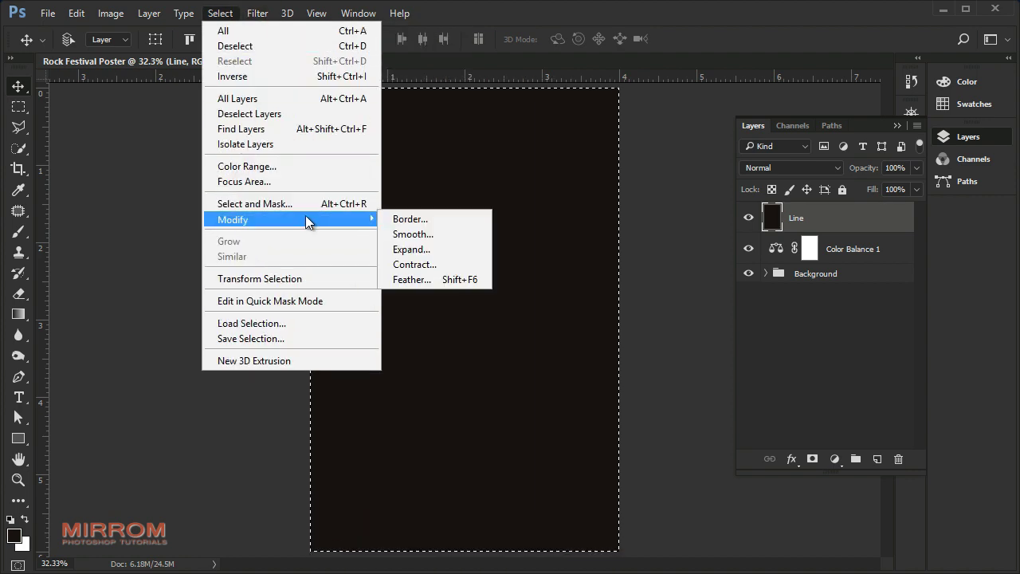
{"action": "left_click", "coordinate": [459, 265]}
{"action": "left_click", "coordinate": [524, 204]}
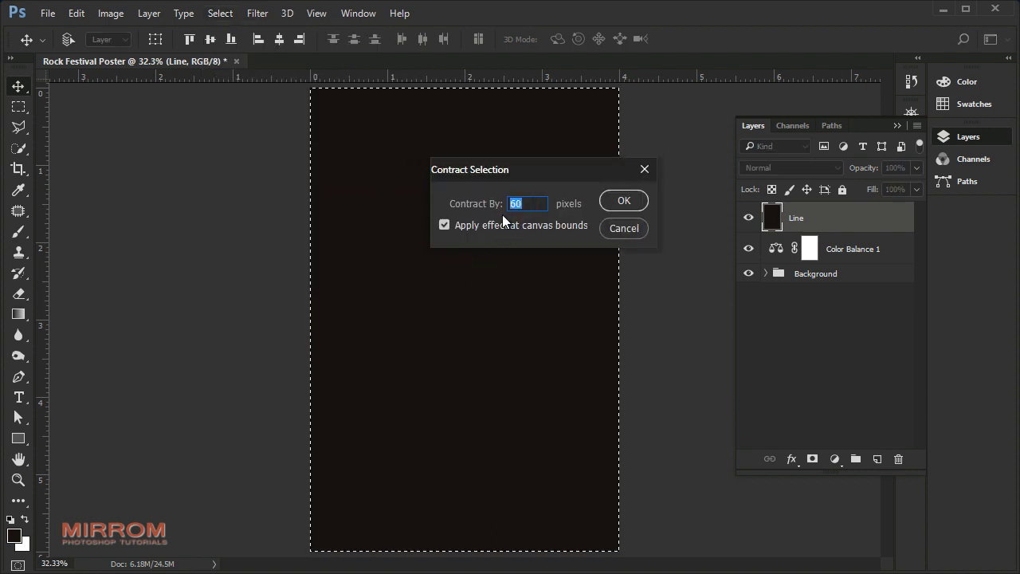
{"action": "left_click", "coordinate": [534, 204]}
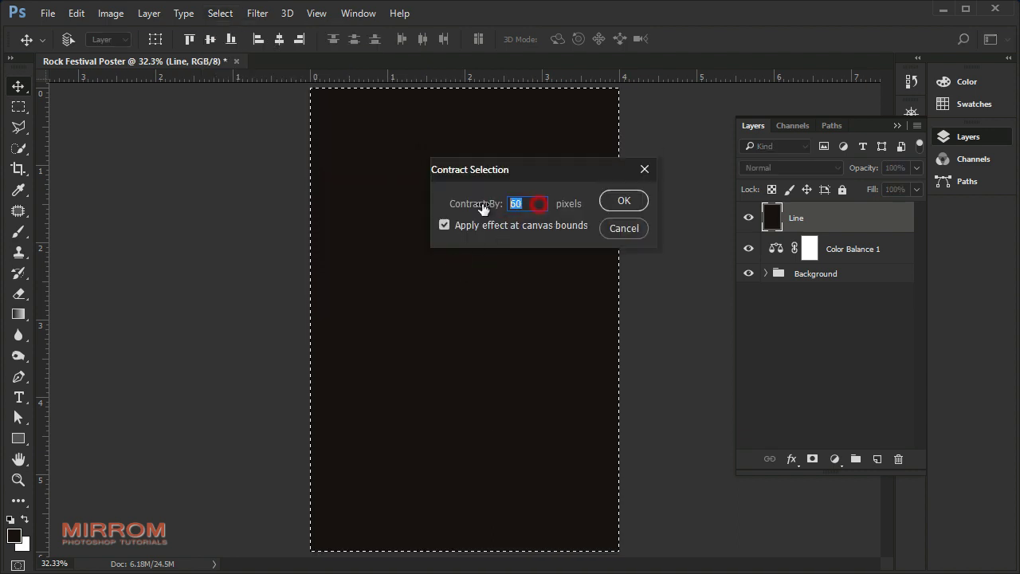
{"action": "left_click", "coordinate": [622, 201]}
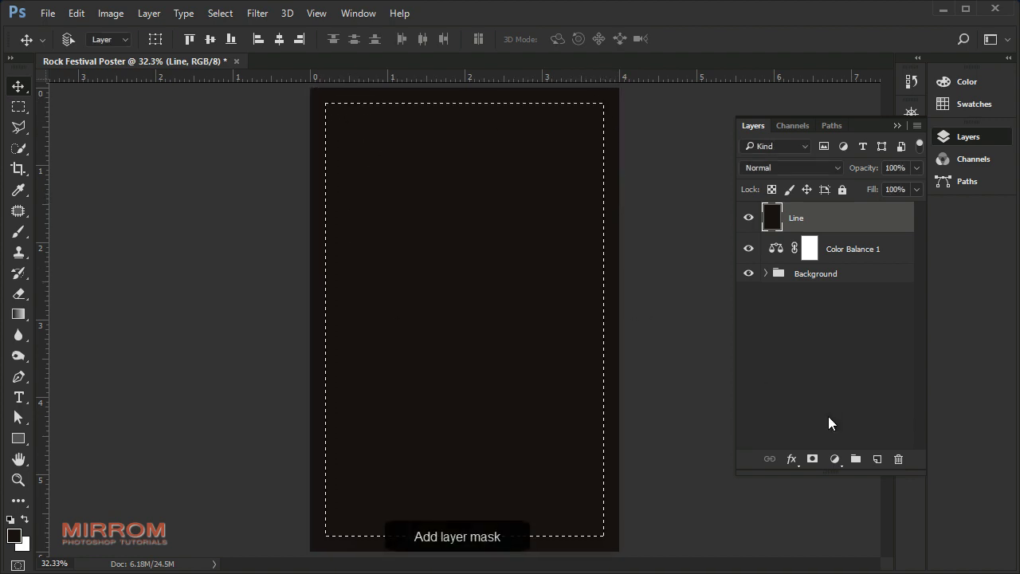
Mask the Line layer with the contracted selection, inverted to reveal the photo inside
{"action": "left_click", "coordinate": [812, 459]}
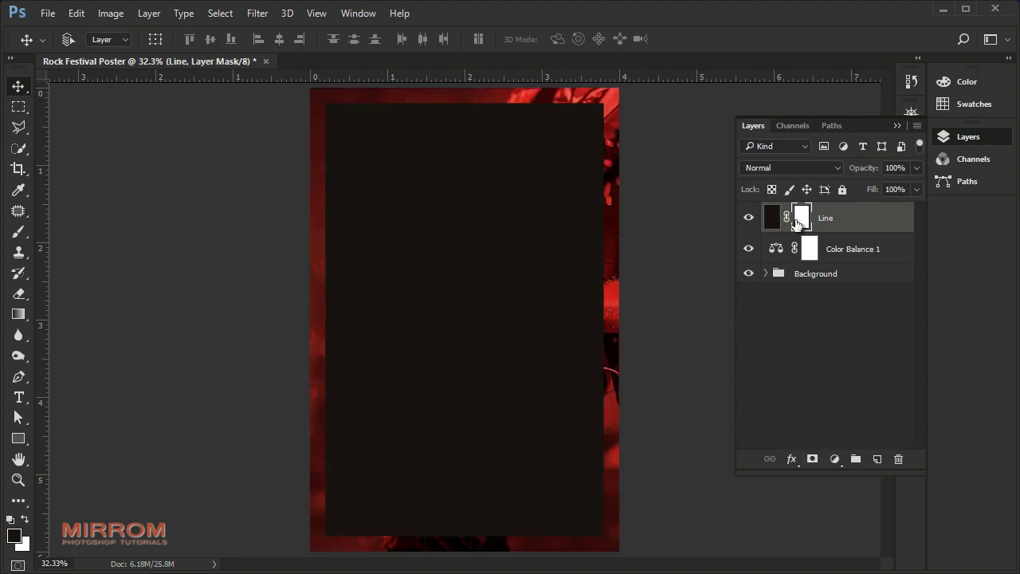
{"action": "left_click_drag", "start_coordinate": [801, 222], "coordinate": [802, 224]}
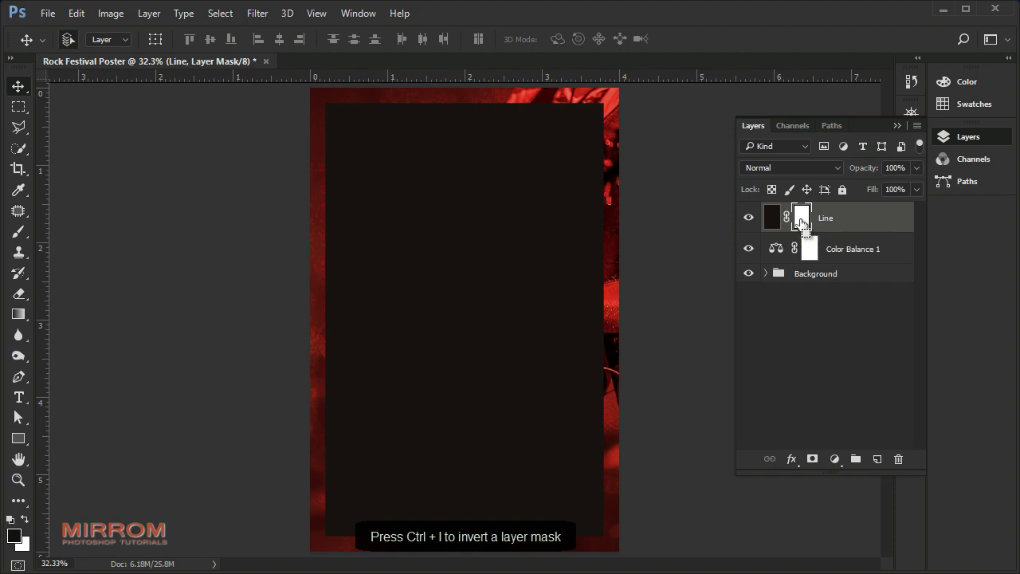
{"action": "key", "text": "ctrl+i"}
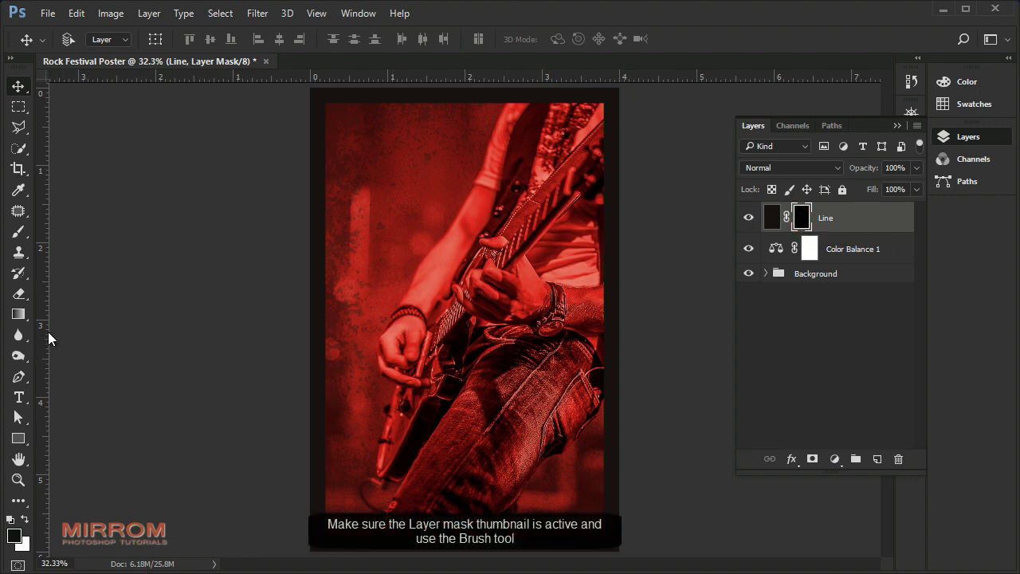
Choose the Brush tool with splatter preset 794
{"action": "left_click", "coordinate": [20, 231]}
{"action": "left_click", "coordinate": [53, 232]}
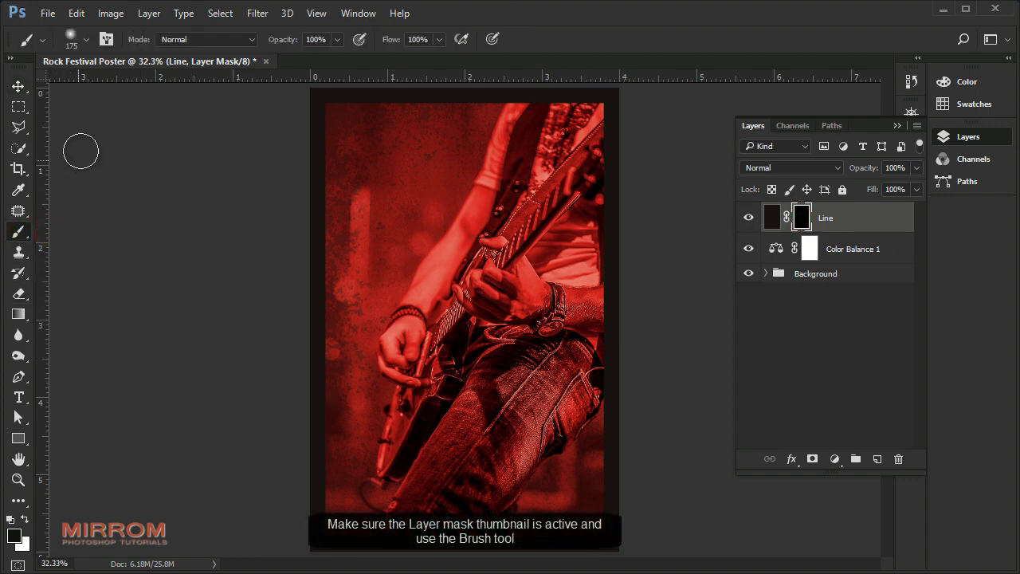
{"action": "left_click", "coordinate": [86, 40]}
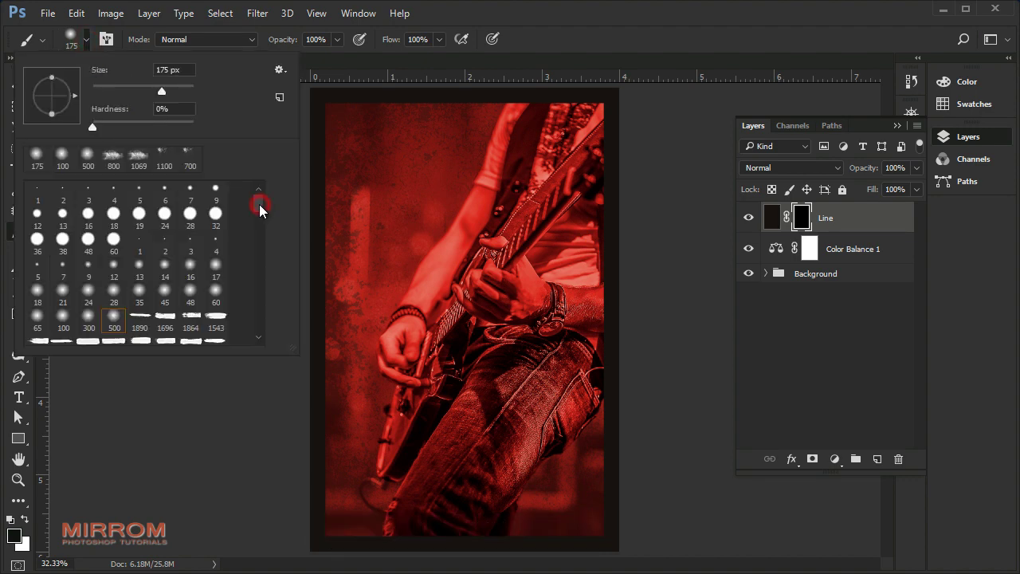
{"action": "left_click_drag", "start_coordinate": [259, 204], "coordinate": [255, 309]}
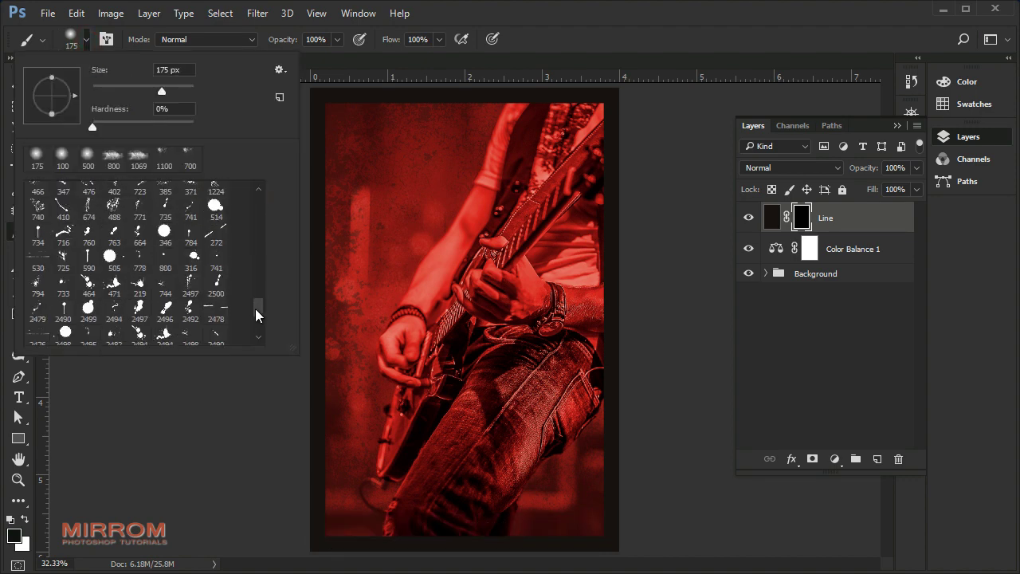
{"action": "left_click", "coordinate": [36, 285]}
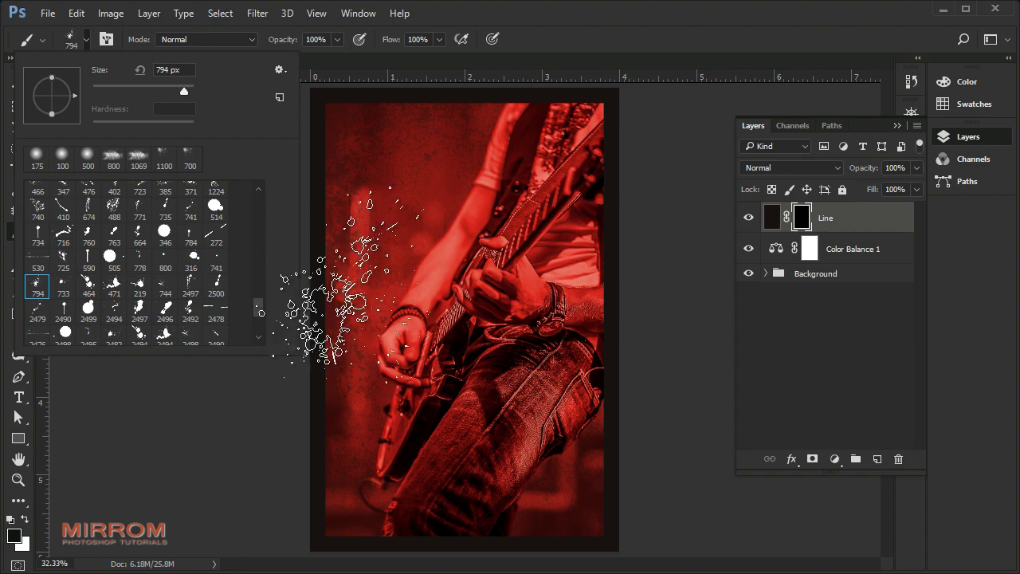
Stamp large white splatters at size 1100 on the mask along the photo's left edge
{"action": "left_click", "coordinate": [328, 271]}
{"action": "key", "text": "ctrl+z"}
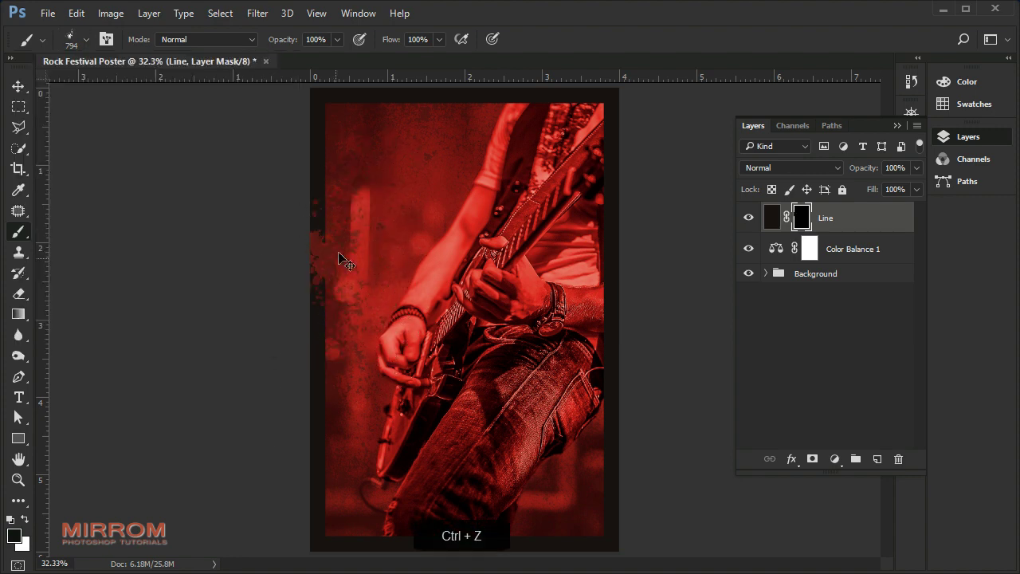
{"action": "key", "text": "ctrl+z"}
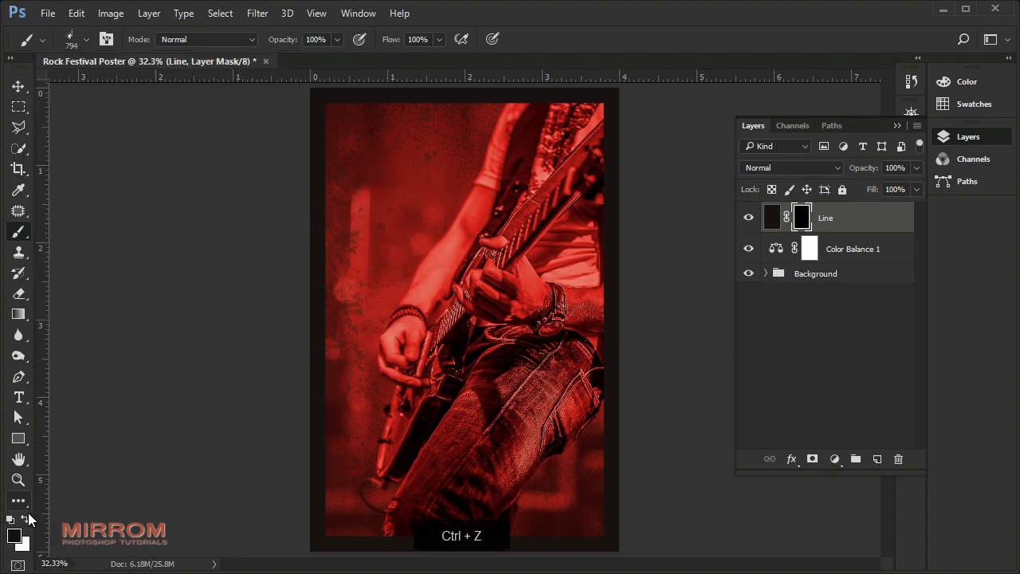
{"action": "left_click", "coordinate": [24, 518]}
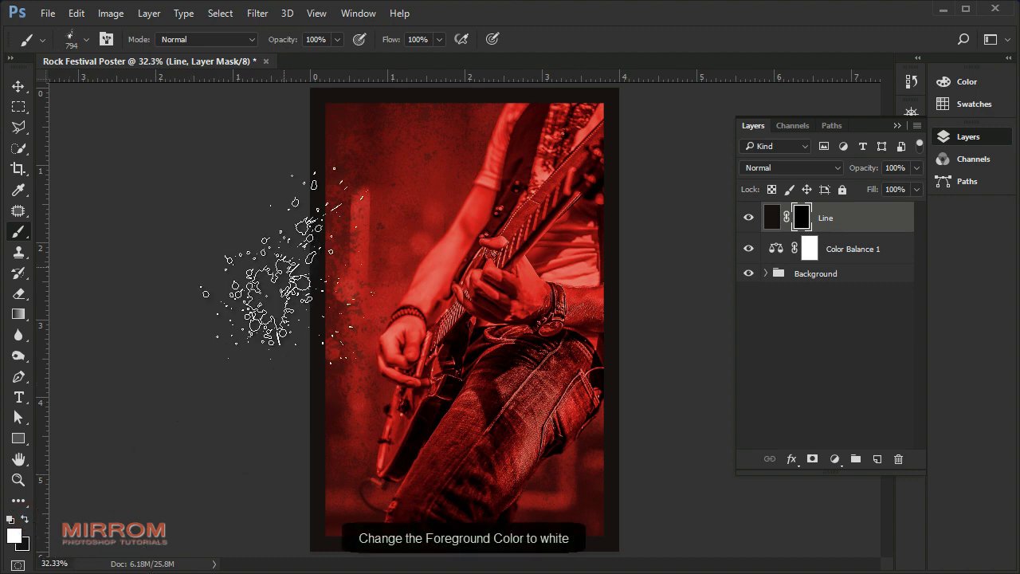
{"action": "left_click_drag", "start_coordinate": [287, 263], "coordinate": [303, 254]}
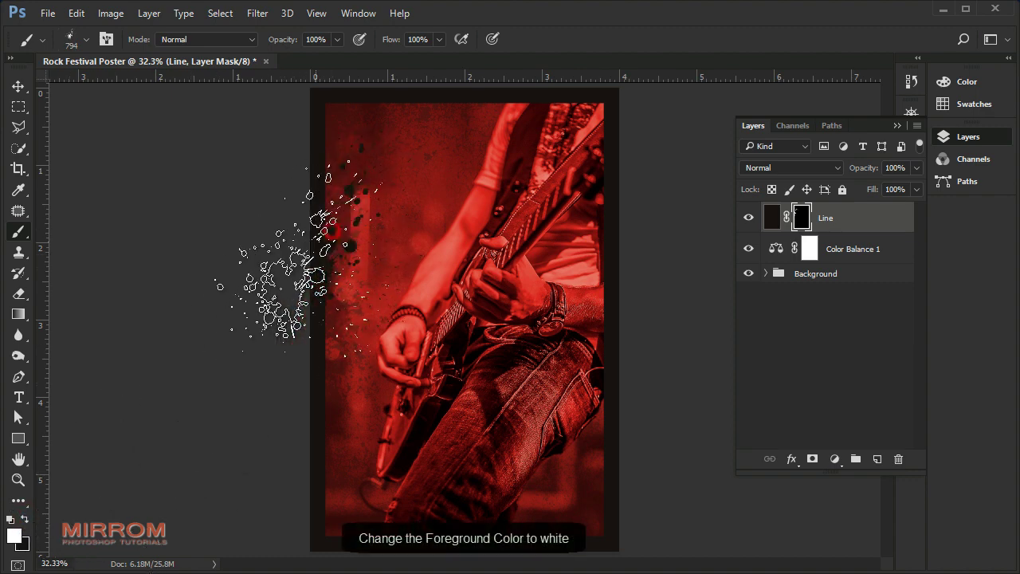
{"action": "key", "text": "ctrl+z"}
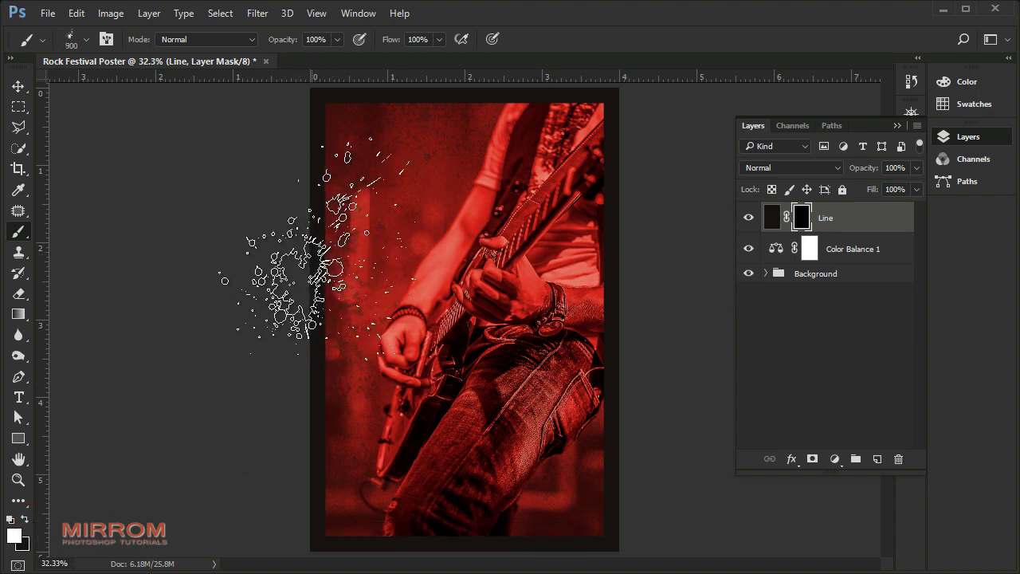
{"action": "key", "text": "bracketright"}
{"action": "key", "text": "bracketright"}
{"action": "key", "text": "bracketright"}
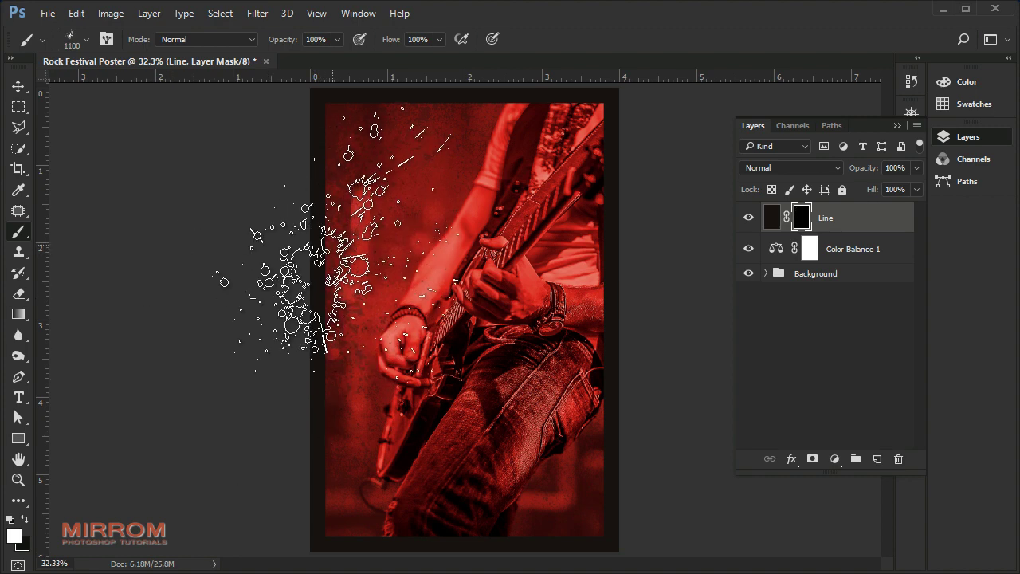
{"action": "left_click", "coordinate": [328, 247]}
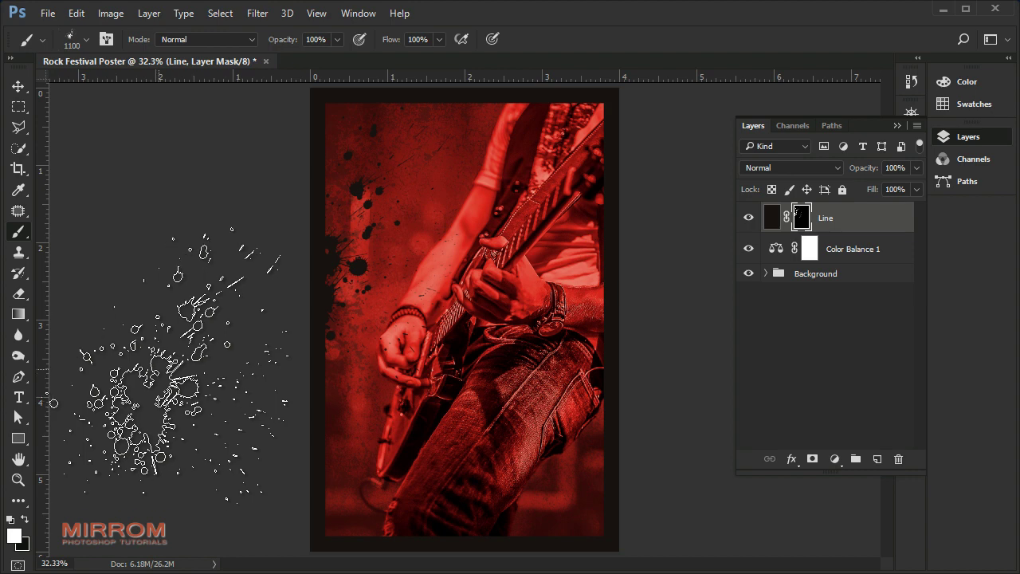
{"action": "key", "text": "v"}
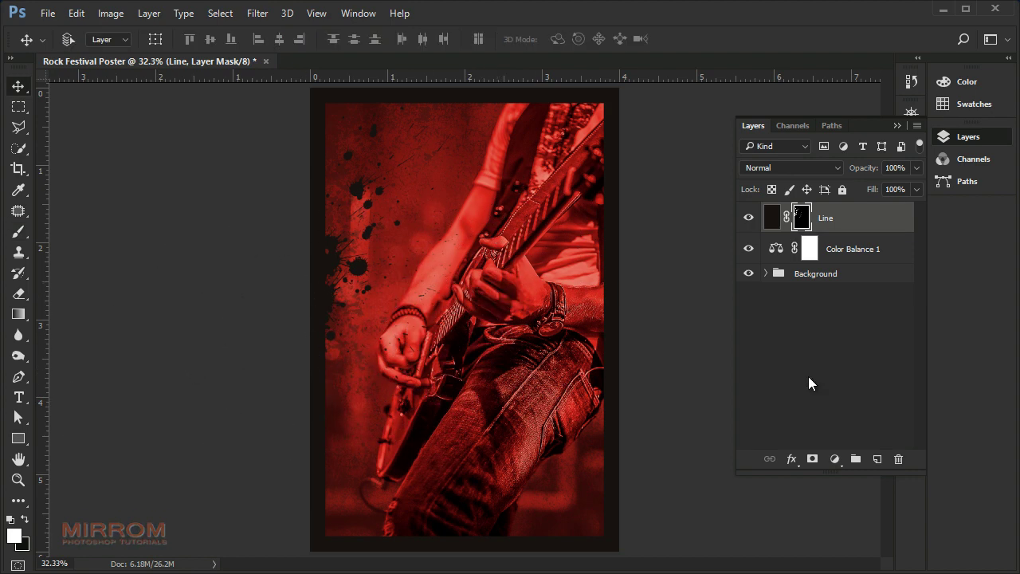
{"action": "left_click", "coordinate": [863, 248]}
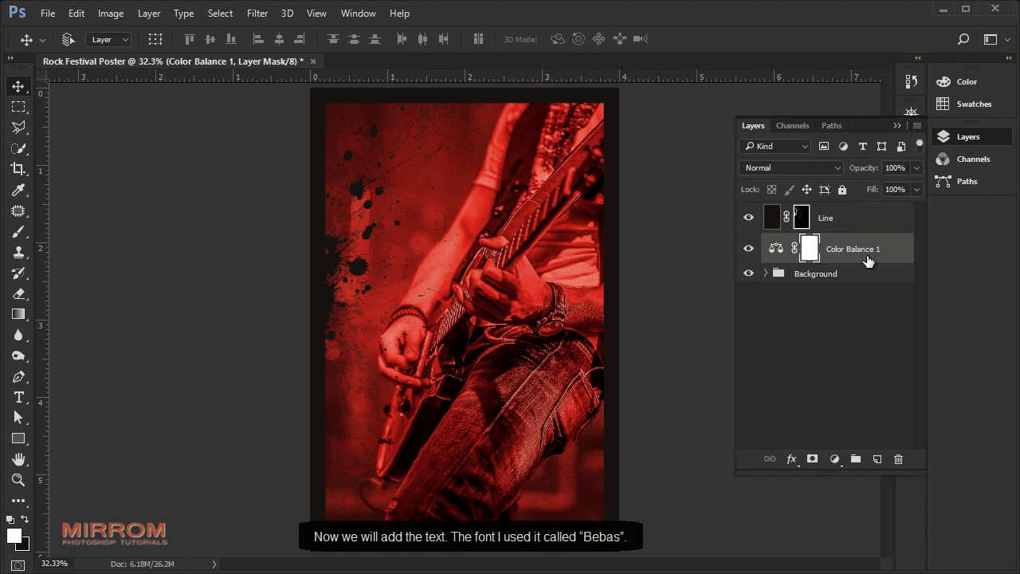
Select the Horizontal Type Tool, show the Character panel, and open its font list
{"action": "left_click_drag", "start_coordinate": [18, 397], "coordinate": [81, 397]}
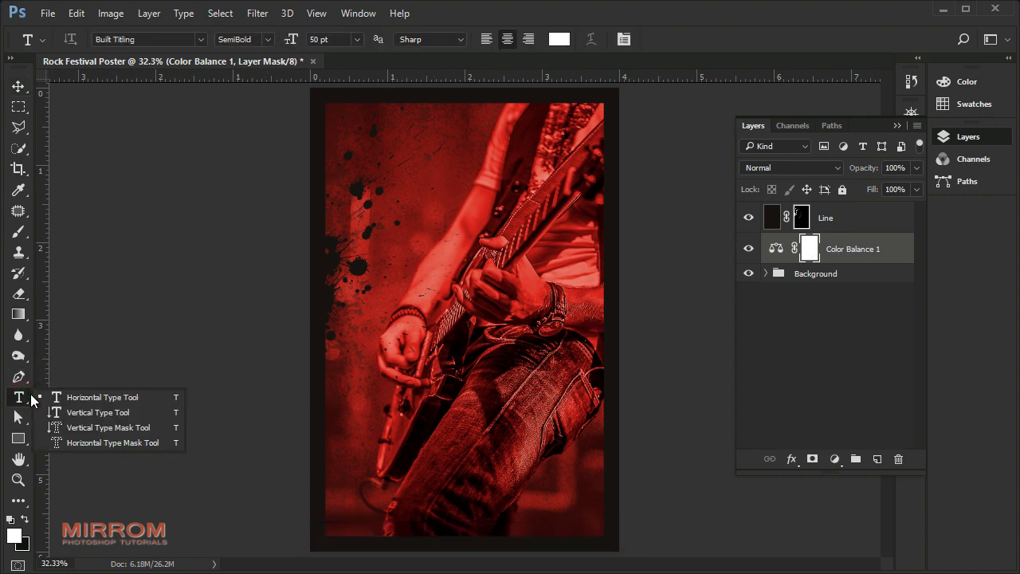
{"action": "left_click", "coordinate": [118, 397]}
{"action": "left_click", "coordinate": [624, 40]}
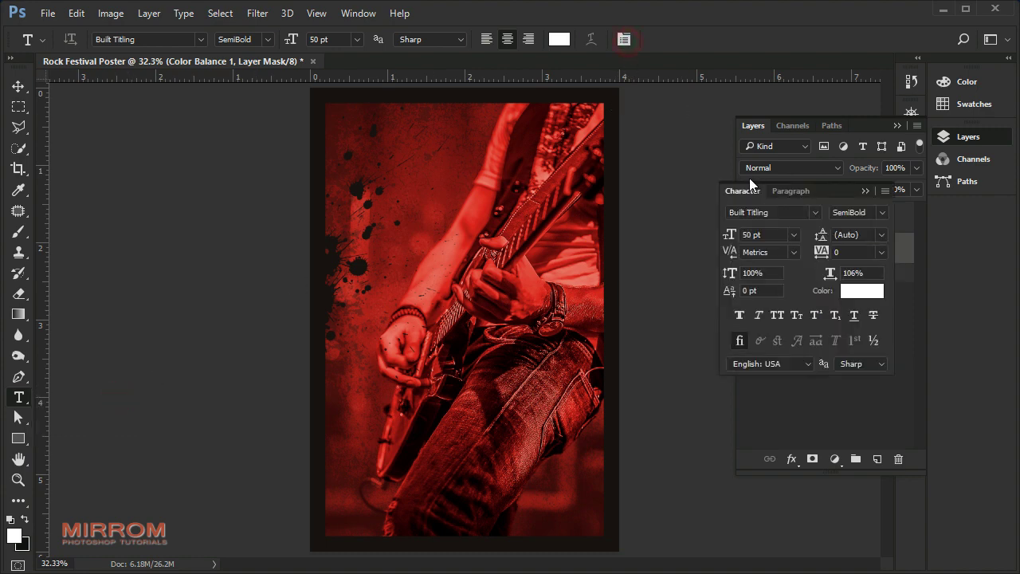
{"action": "left_click", "coordinate": [902, 125]}
{"action": "left_click_drag", "start_coordinate": [837, 195], "coordinate": [827, 116]}
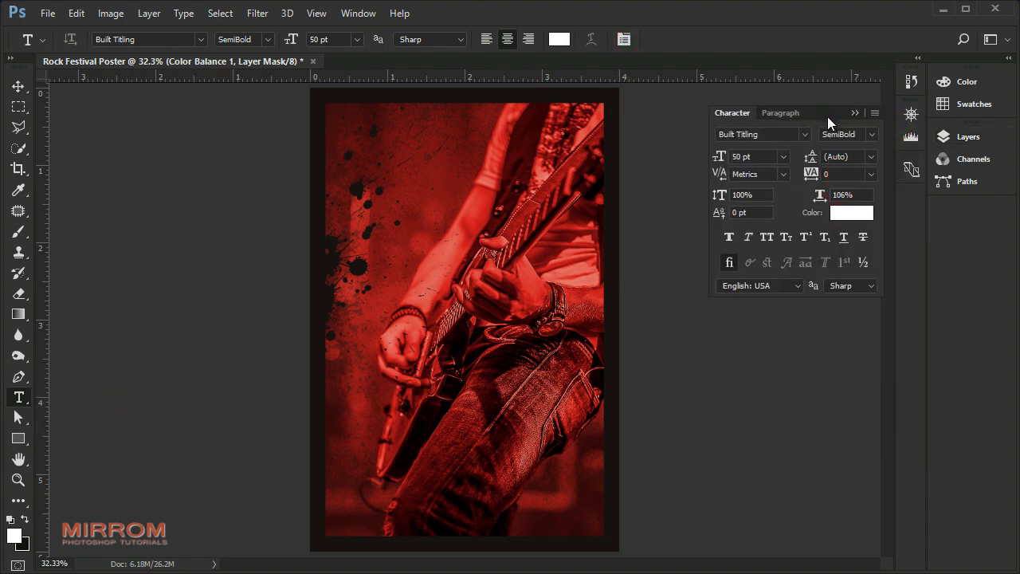
{"action": "left_click", "coordinate": [807, 135]}
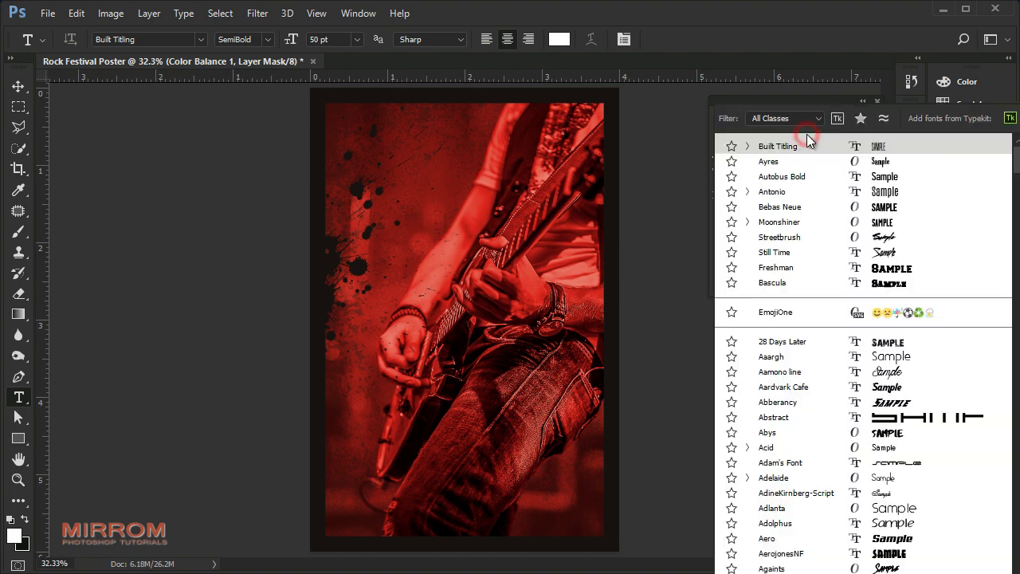
Type a white ROCK title in Bebas Neue near the top of the poster
{"action": "left_click", "coordinate": [779, 207]}
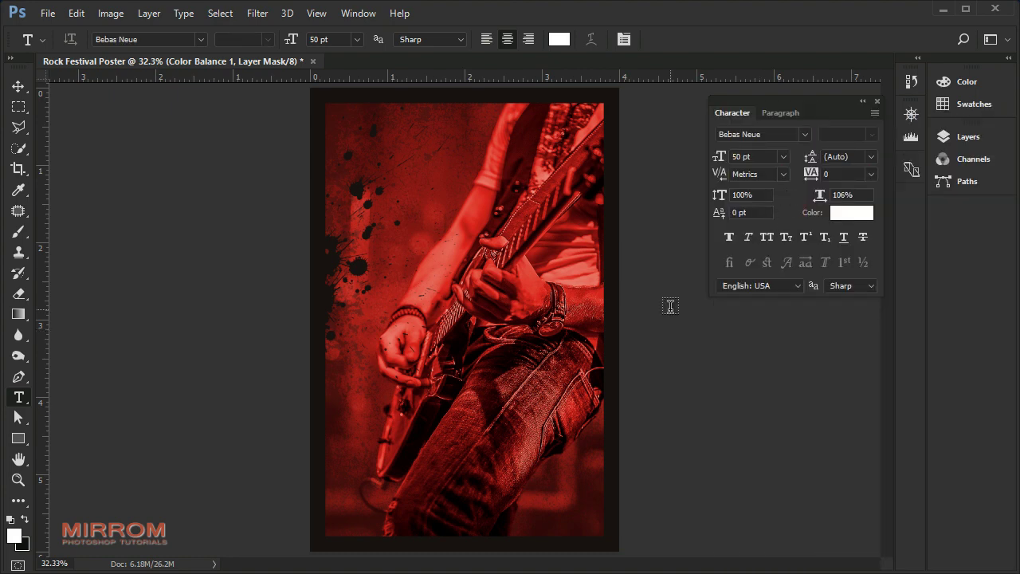
{"action": "left_click", "coordinate": [404, 166]}
{"action": "type", "text": "R"}
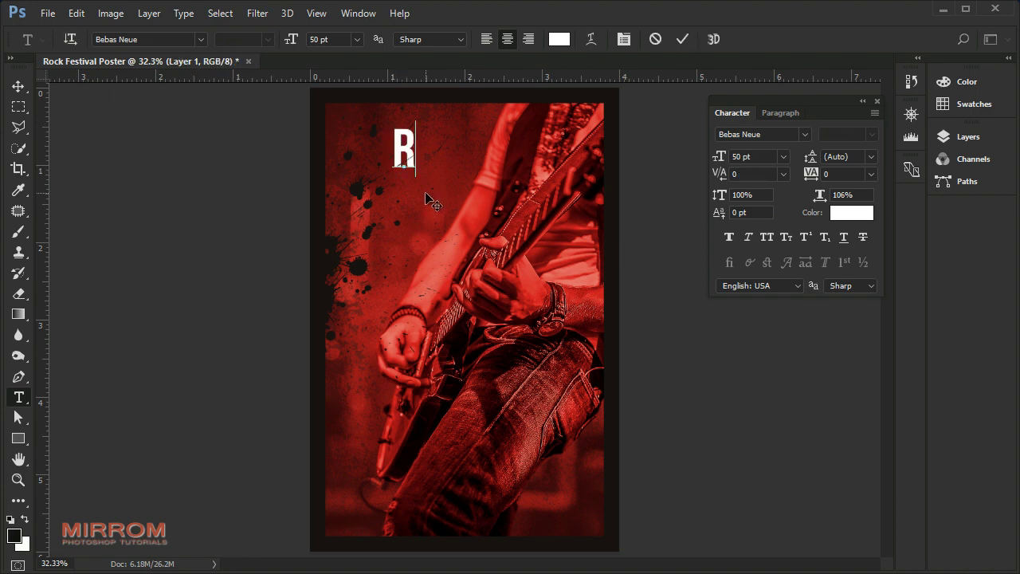
{"action": "type", "text": "OCK"}
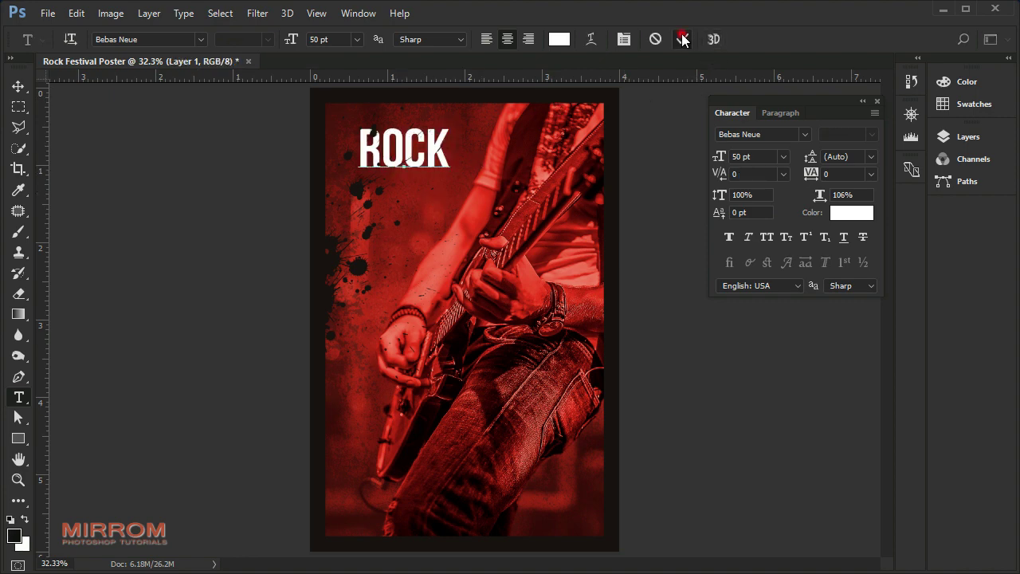
{"action": "left_click", "coordinate": [683, 39]}
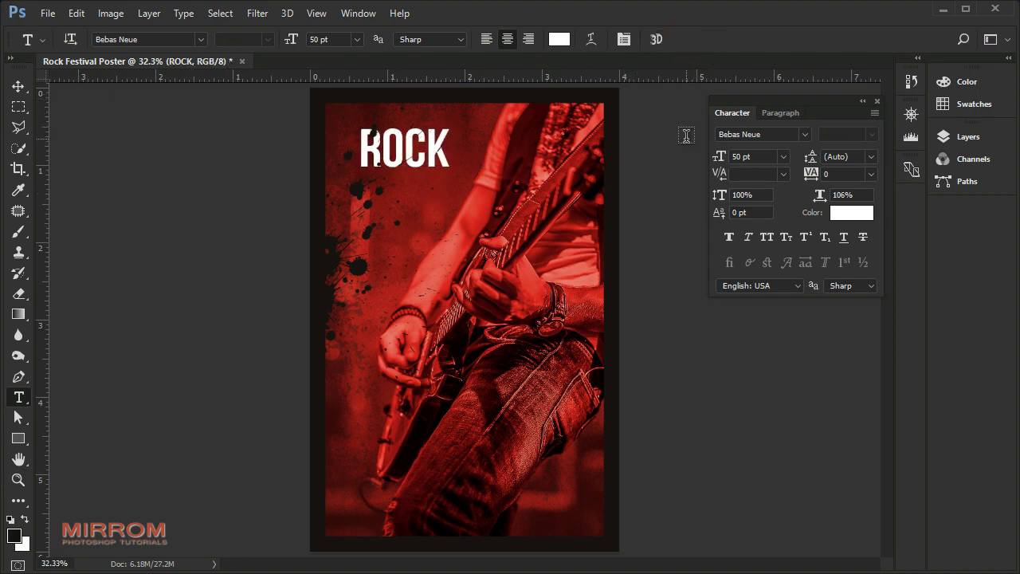
Enlarge ROCK to 110 pt, place it at the top, and set tracking to -25
{"action": "left_click_drag", "start_coordinate": [719, 157], "coordinate": [725, 158]}
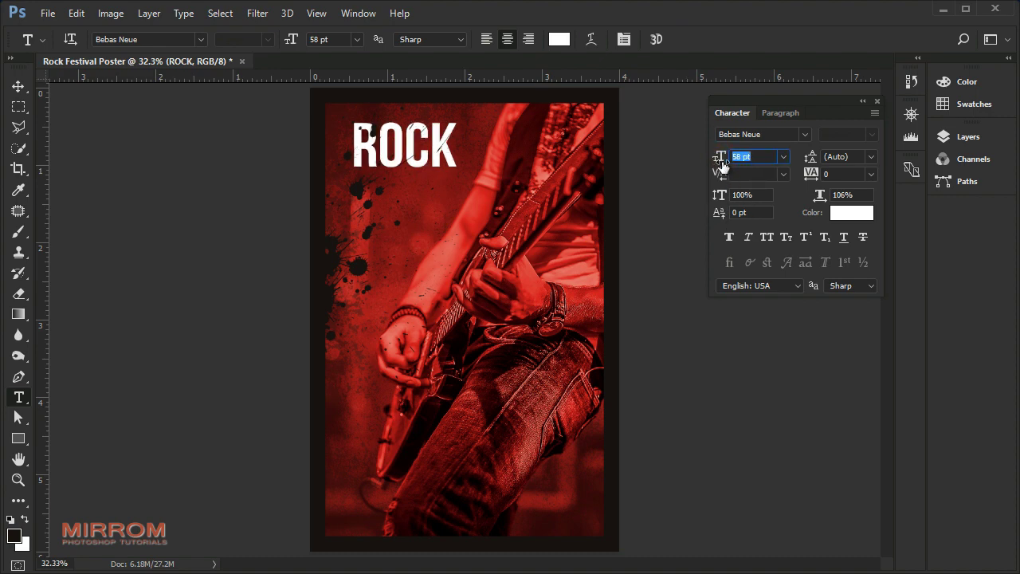
{"action": "key", "text": "Return"}
{"action": "key", "text": "v"}
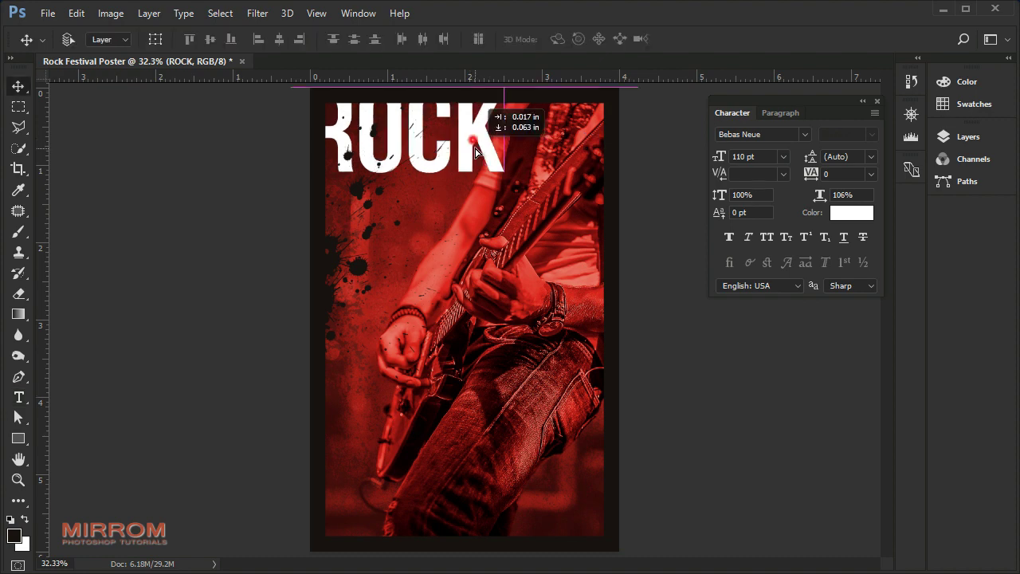
{"action": "mouse_move", "coordinate": [485, 108]}
{"action": "left_mouse_down"}
{"action": "mouse_move", "coordinate": [495, 187]}
{"action": "mouse_move", "coordinate": [501, 178]}
{"action": "left_mouse_up"}
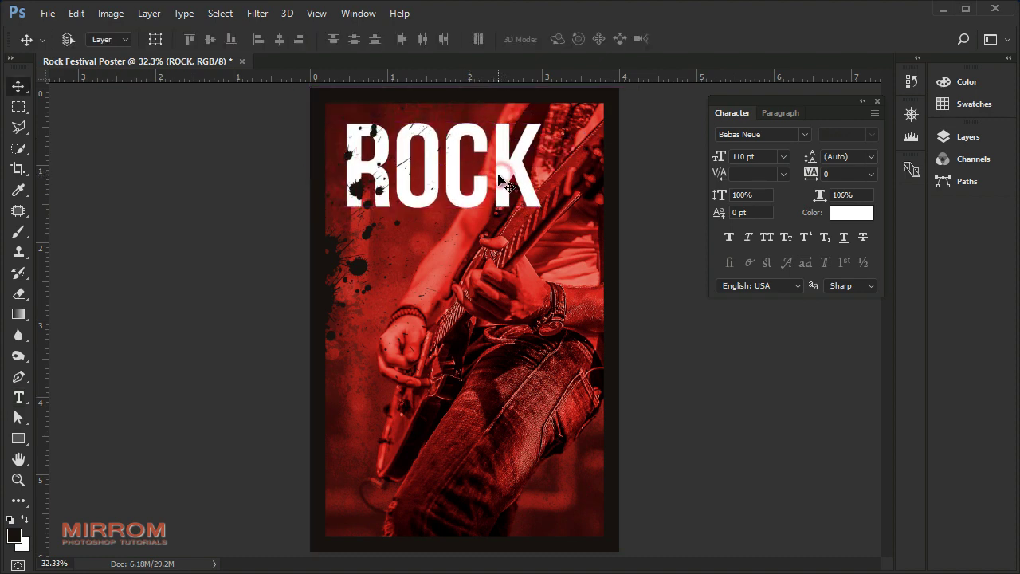
{"action": "left_click", "coordinate": [872, 175]}
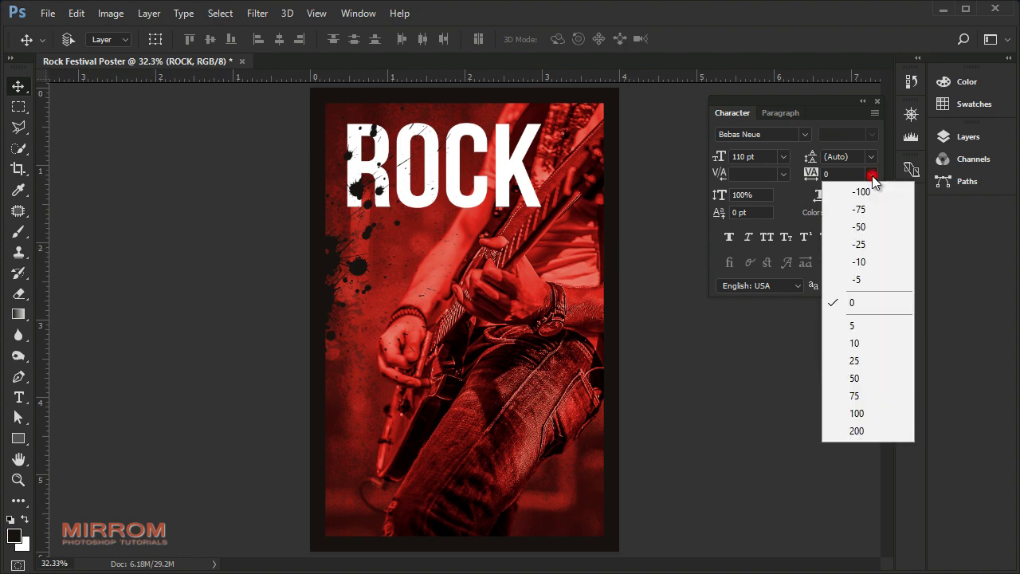
{"action": "left_click", "coordinate": [873, 245]}
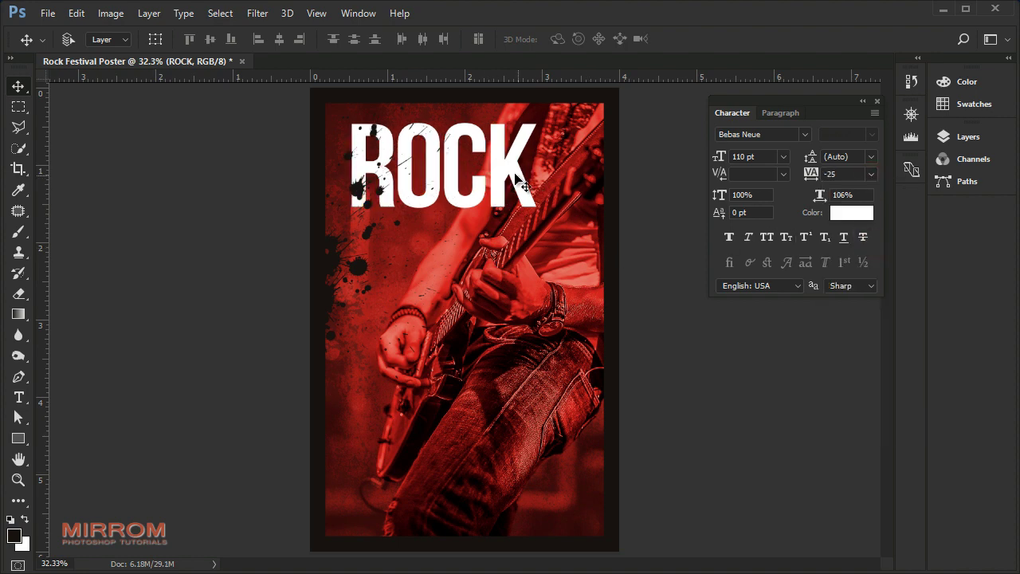
{"action": "mouse_move", "coordinate": [502, 170]}
{"action": "left_mouse_down"}
{"action": "mouse_move", "coordinate": [491, 161]}
{"action": "mouse_move", "coordinate": [505, 167]}
{"action": "left_mouse_up"}
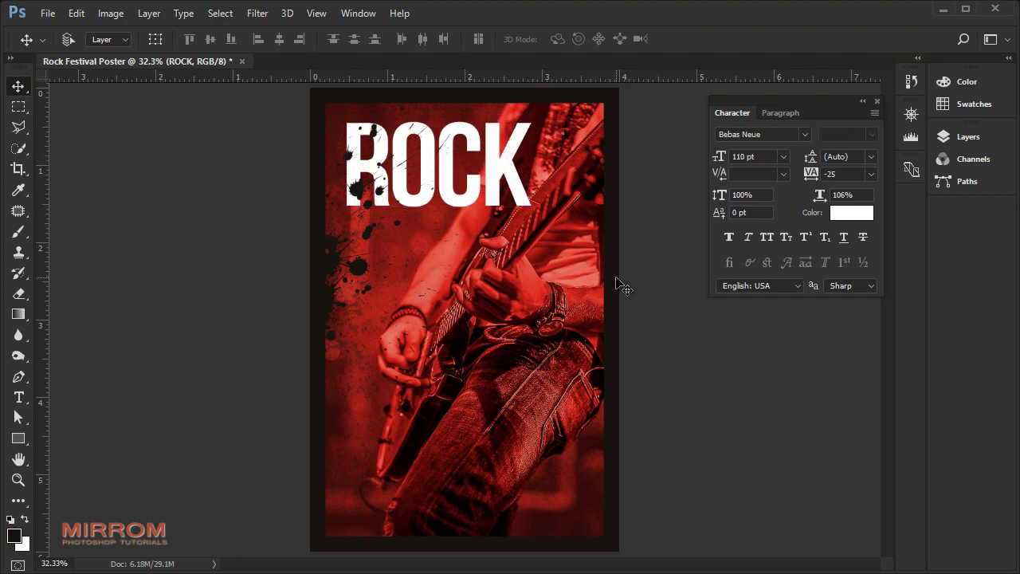
Type a FESTIVAL text line below ROCK
{"action": "key", "text": "t"}
{"action": "left_click", "coordinate": [392, 270]}
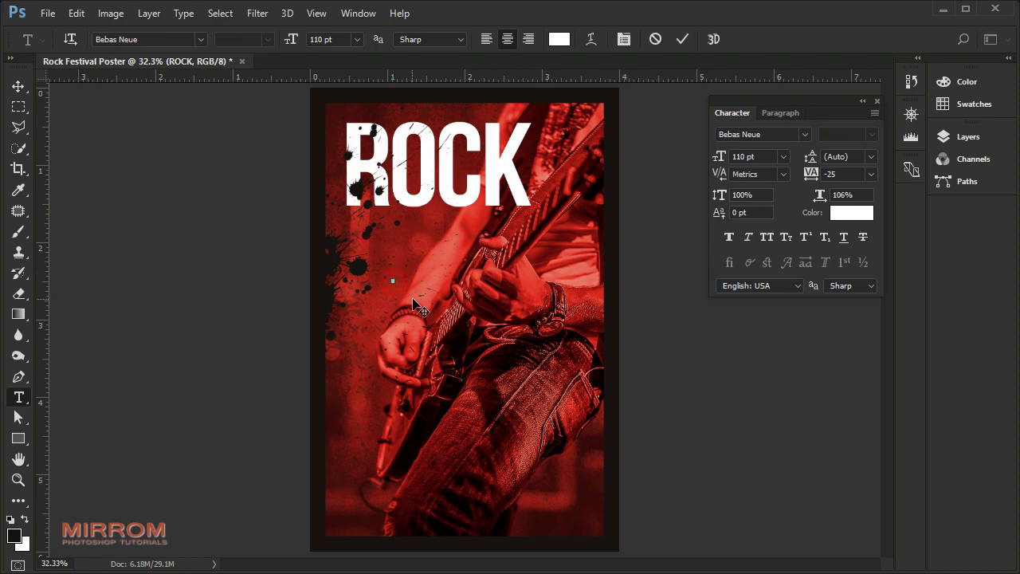
{"action": "type", "text": "FESTIVAL"}
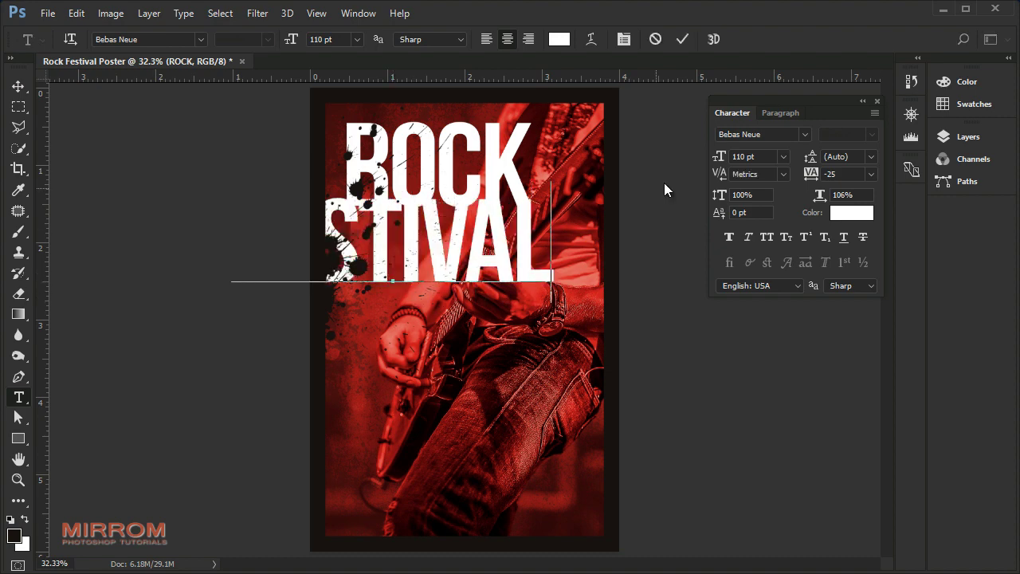
{"action": "left_click", "coordinate": [682, 39]}
Size FESTIVAL to 61 pt, set tracking -10, and position it directly under ROCK
{"action": "left_click", "coordinate": [741, 157]}
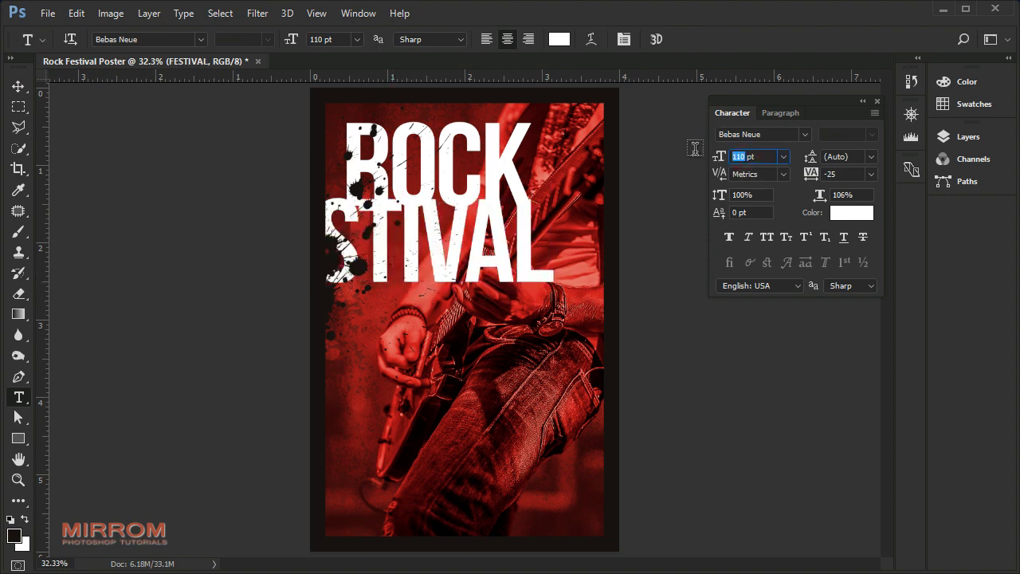
{"action": "type", "text": "60"}
{"action": "key", "text": "Return"}
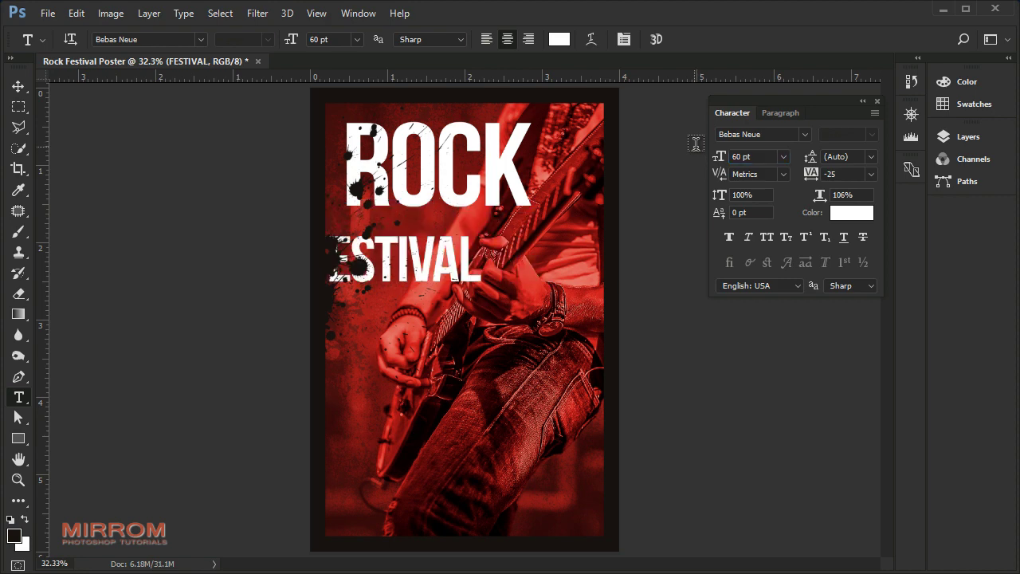
{"action": "type", "text": "61"}
{"action": "key", "text": "Return"}
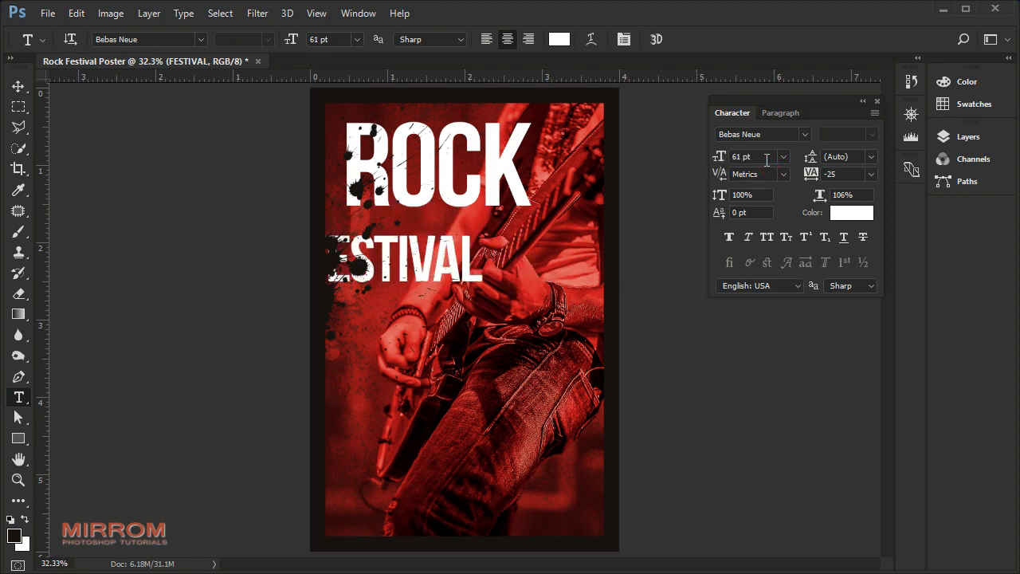
{"action": "key", "text": "v"}
{"action": "left_click_drag", "start_coordinate": [454, 262], "coordinate": [495, 239]}
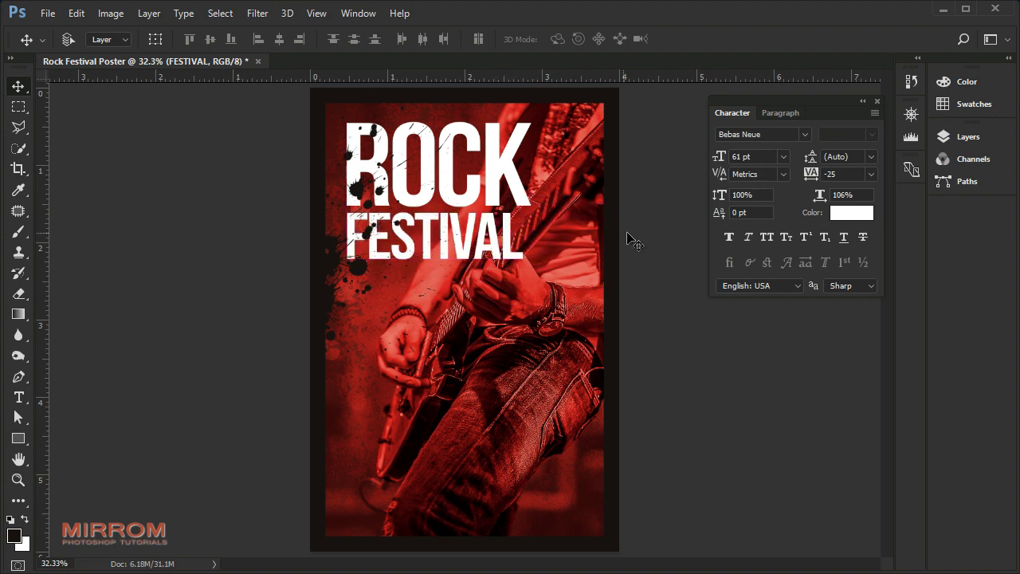
{"action": "left_click", "coordinate": [871, 174]}
{"action": "left_click", "coordinate": [862, 263]}
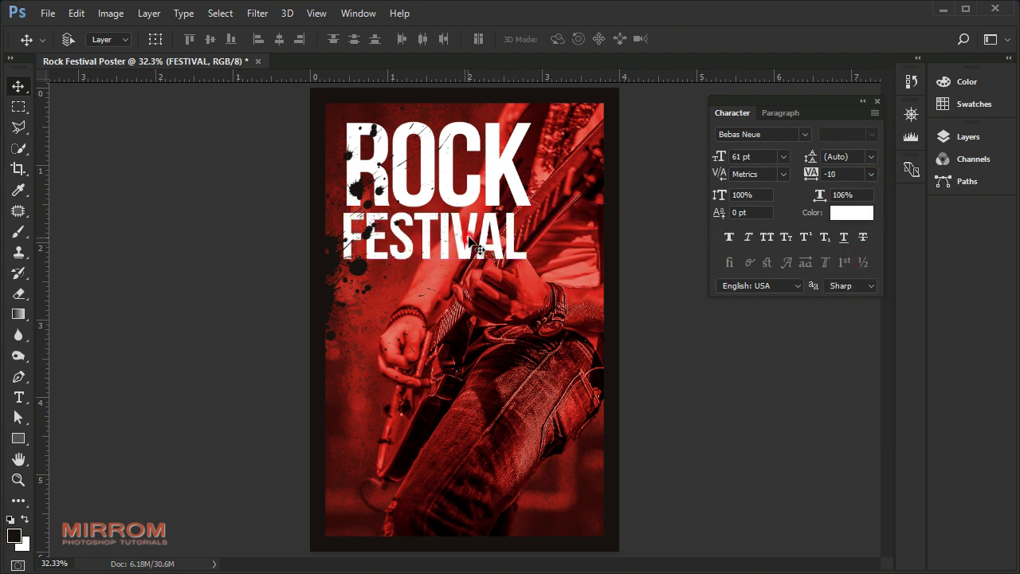
{"action": "left_click_drag", "start_coordinate": [478, 249], "coordinate": [483, 250]}
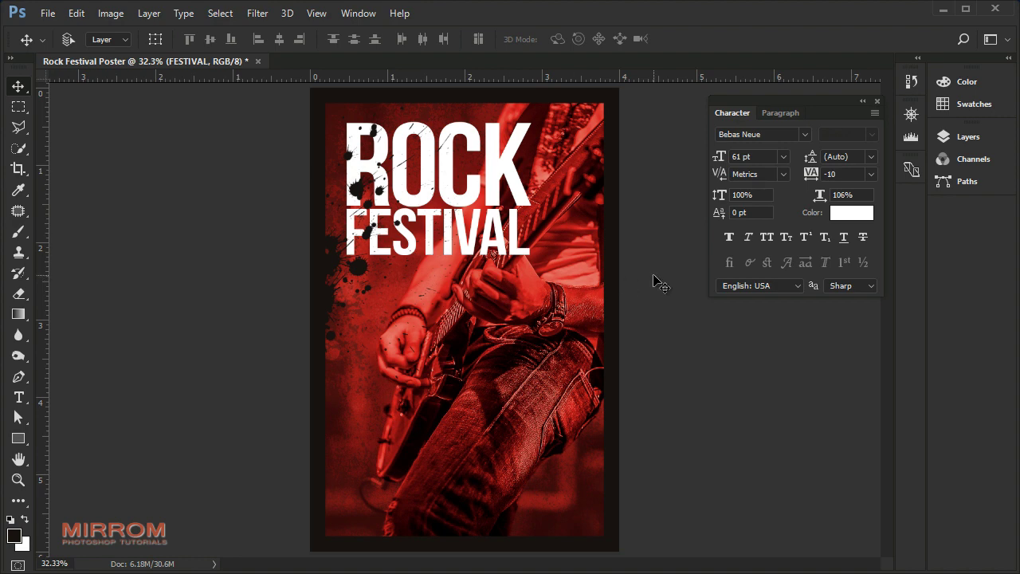
Move ROCK above FESTIVAL and group both layers as Title
{"action": "left_click", "coordinate": [947, 139]}
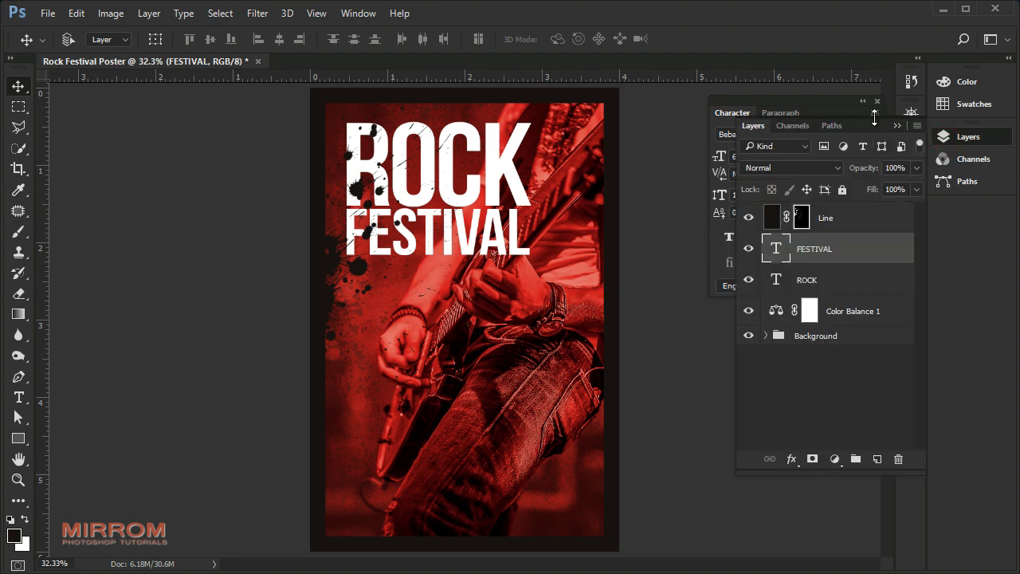
{"action": "left_click", "coordinate": [829, 278]}
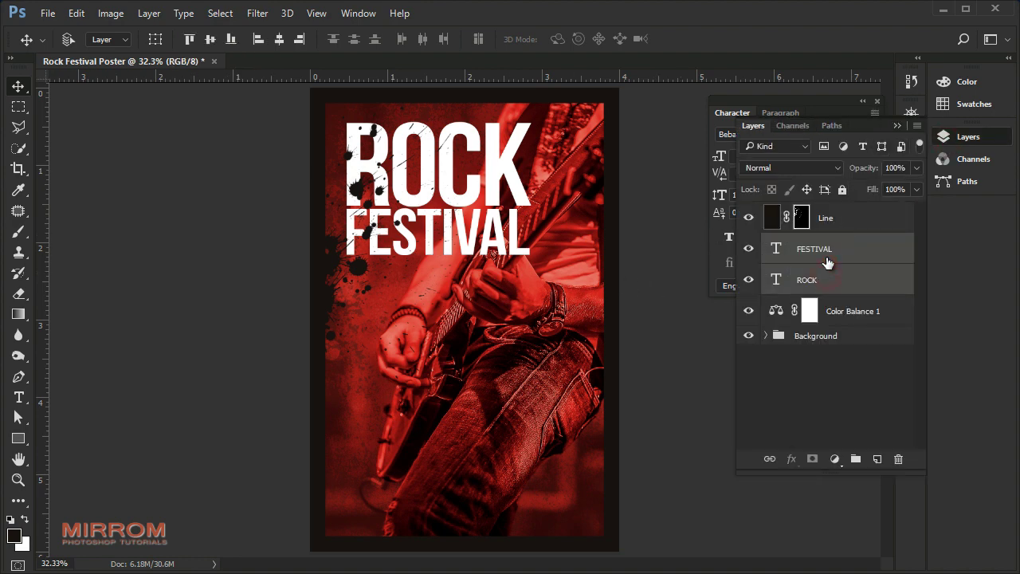
{"action": "left_click_drag", "start_coordinate": [833, 277], "coordinate": [836, 247]}
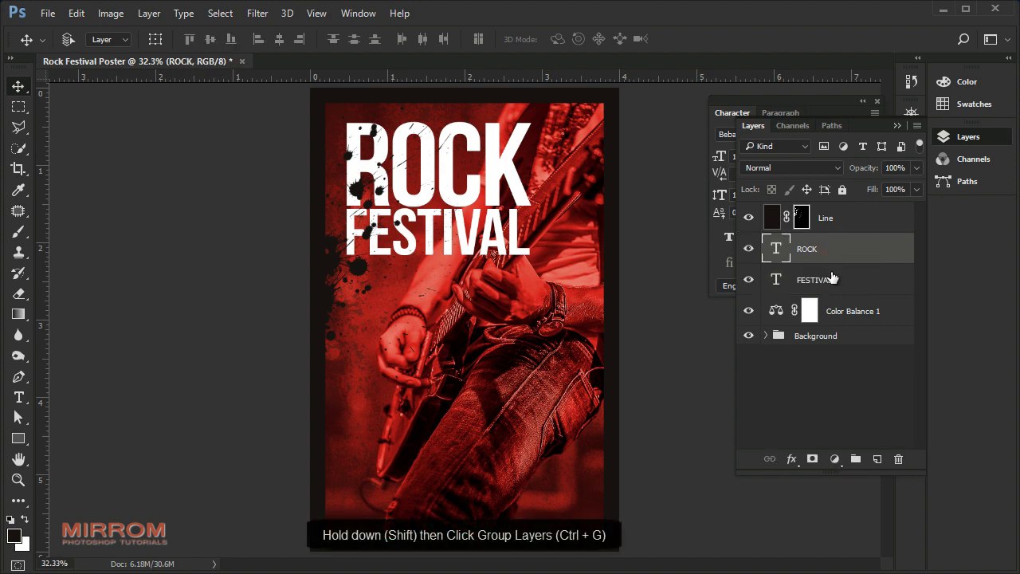
{"action": "left_click", "coordinate": [834, 279], "text": "shift"}
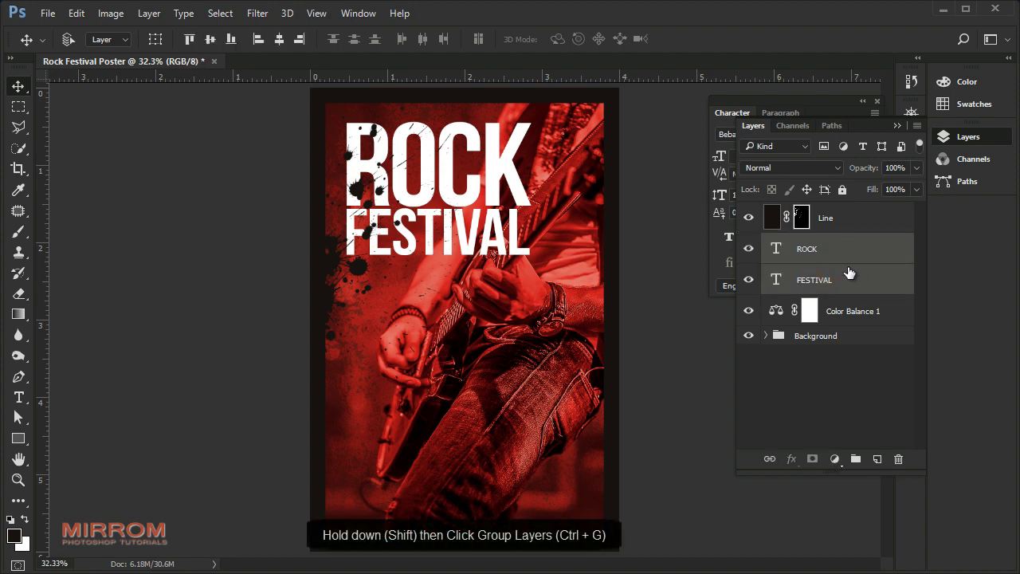
{"action": "key", "text": "ctrl+g"}
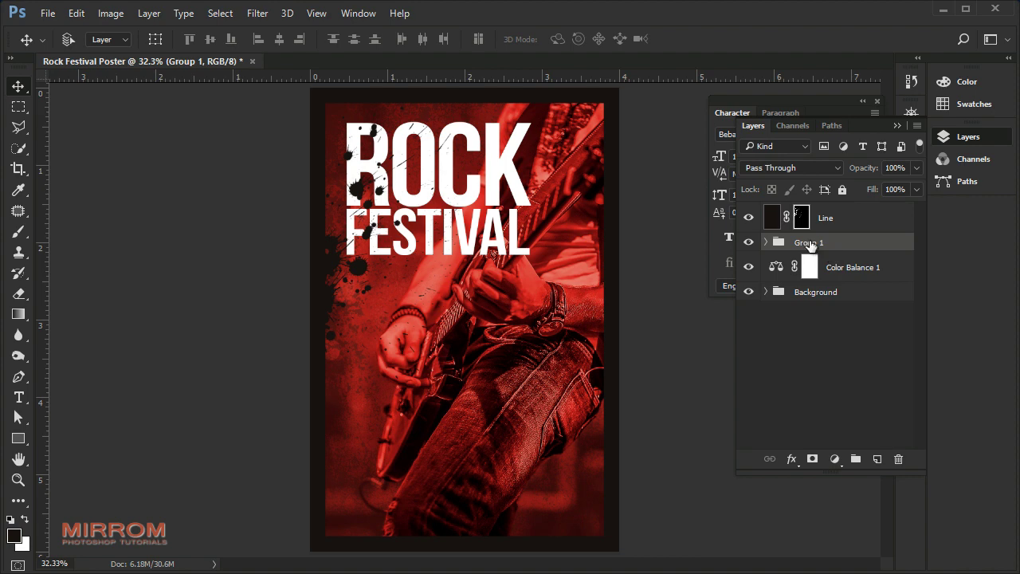
{"action": "double_click", "coordinate": [809, 242]}
{"action": "type", "text": "Title"}
{"action": "key", "text": "Return"}
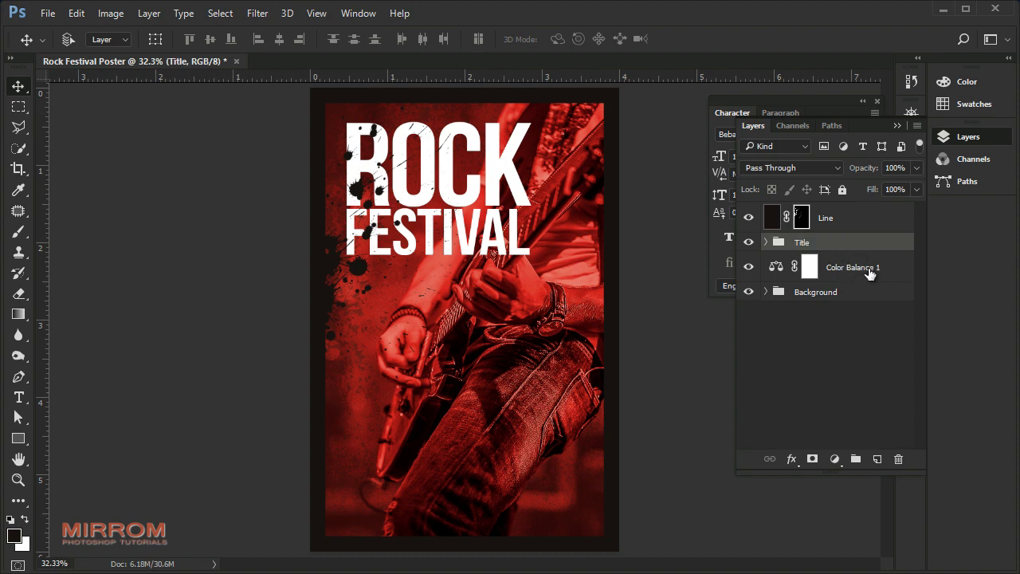
Put Color Balance 1 into its own collapsed group named Adjustment
{"action": "left_click", "coordinate": [868, 272]}
{"action": "key", "text": "ctrl+g"}
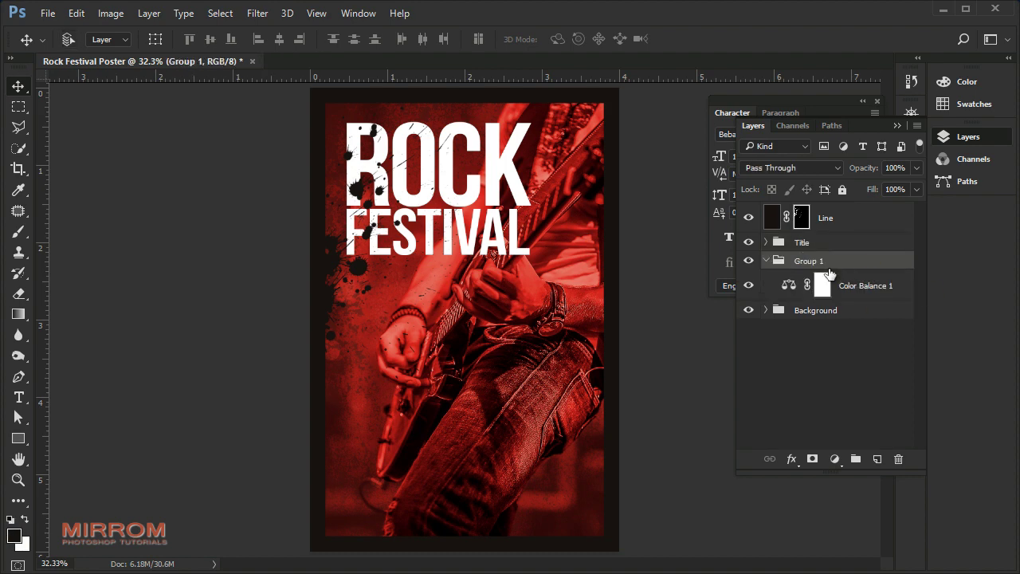
{"action": "double_click", "coordinate": [809, 260]}
{"action": "type", "text": "Adjus"}
{"action": "type", "text": "tmen"}
{"action": "key", "text": "Return"}
{"action": "left_click", "coordinate": [766, 261]}
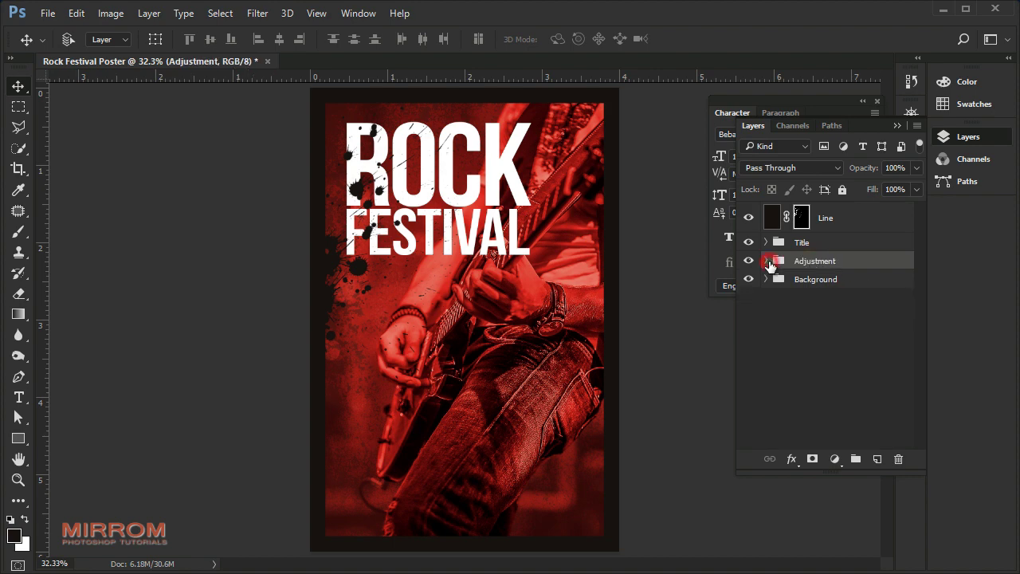
Put the Line layer into its own collapsed group named Line
{"action": "left_click", "coordinate": [835, 222]}
{"action": "key", "text": "ctrl+g"}
{"action": "double_click", "coordinate": [816, 212]}
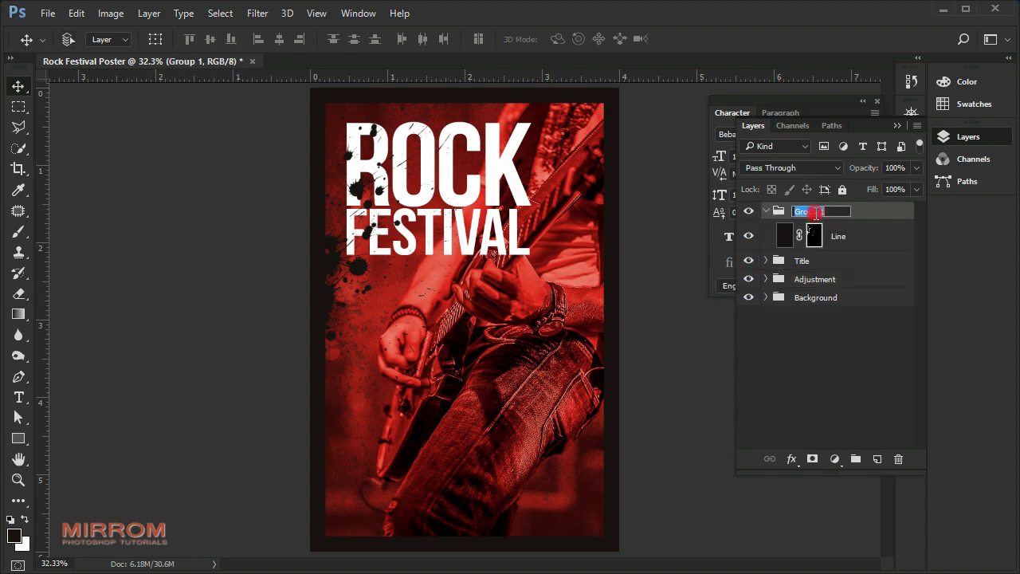
{"action": "type", "text": "Line"}
{"action": "key", "text": "Return"}
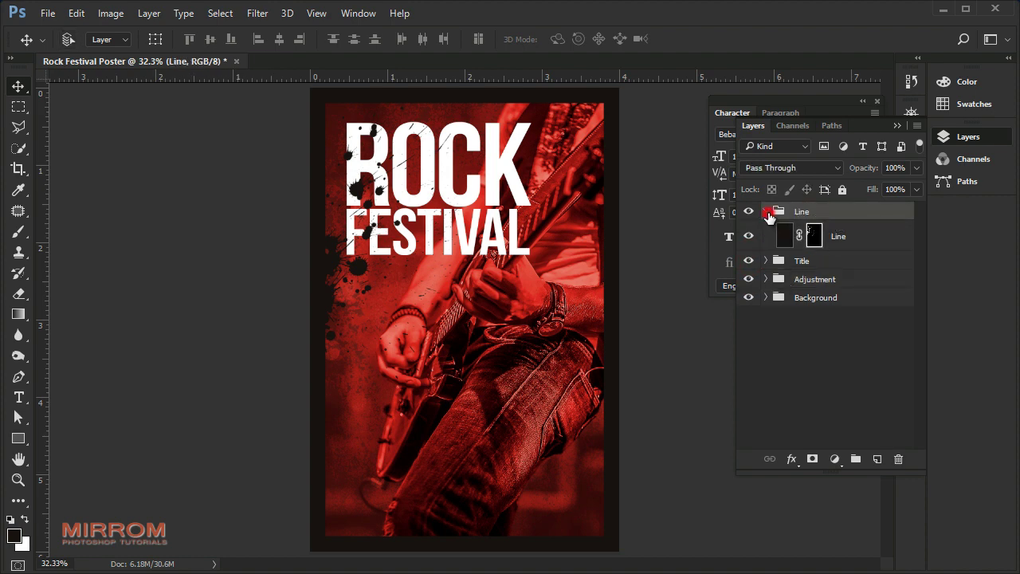
{"action": "left_click", "coordinate": [767, 212]}
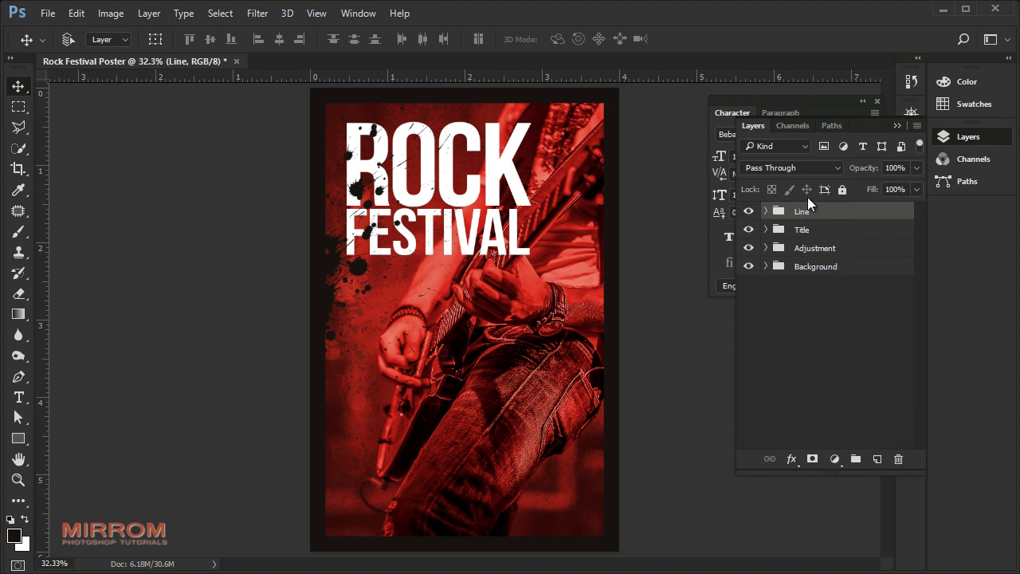
Add a Drop Shadow layer style to the Title group
{"action": "left_click", "coordinate": [851, 231]}
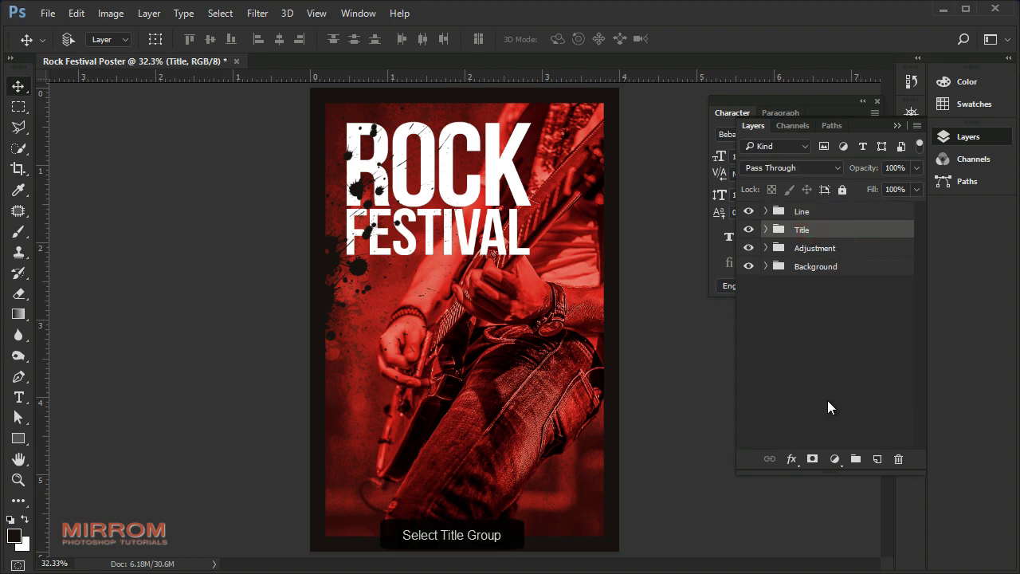
{"action": "left_click", "coordinate": [792, 460]}
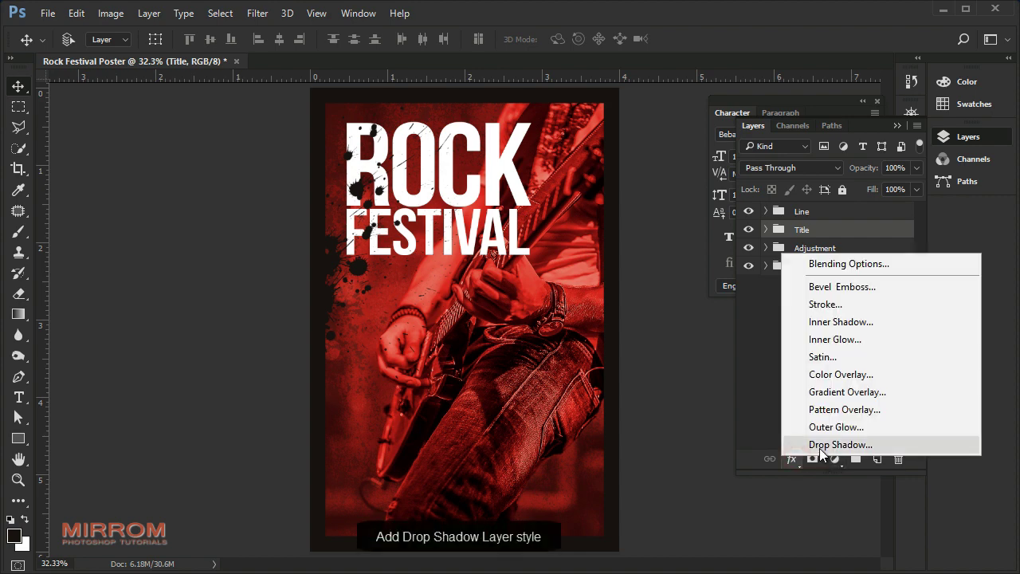
{"action": "left_click", "coordinate": [851, 447]}
{"action": "left_click_drag", "start_coordinate": [491, 83], "coordinate": [632, 127]}
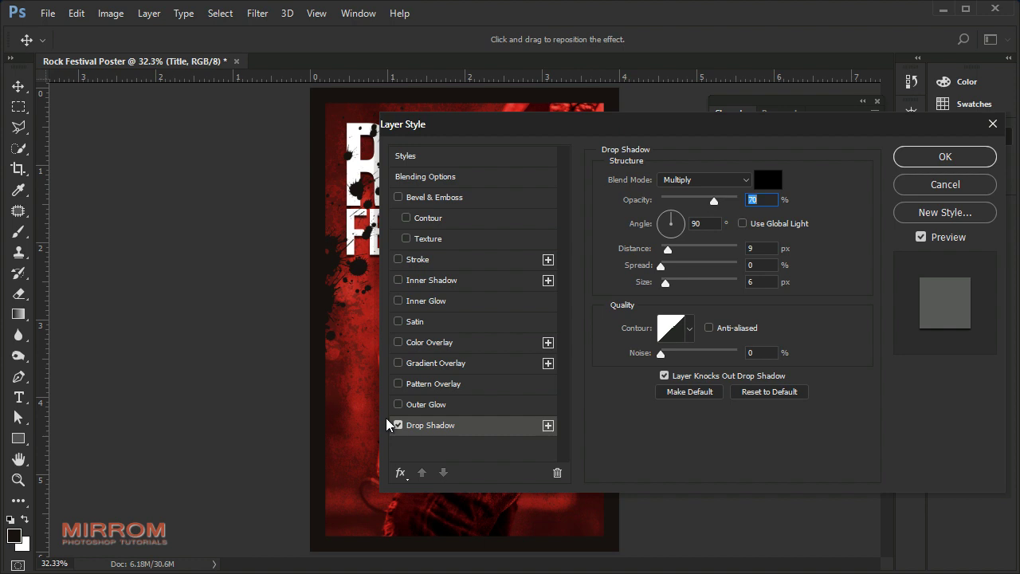
{"action": "scroll", "coordinate": [330, 417], "scroll_direction": "up", "scroll_amount": 1}
{"action": "left_click_drag", "start_coordinate": [439, 563], "coordinate": [540, 561]}
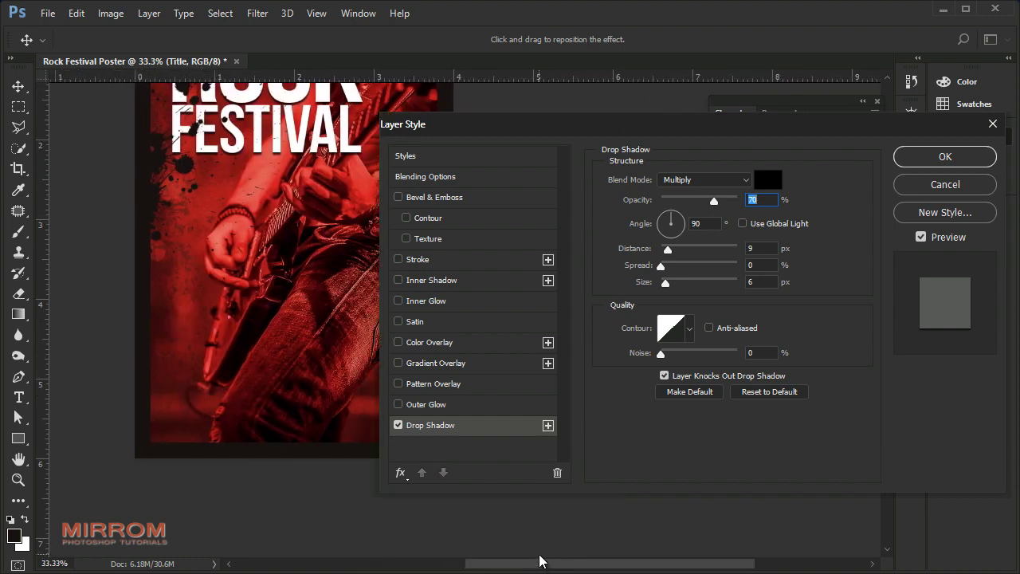
Set the shadow to 75% opacity, 12 px distance and 8 px size, and apply it
{"action": "left_click", "coordinate": [322, 218]}
{"action": "scroll", "coordinate": [268, 212], "scroll_direction": "up", "scroll_amount": 3}
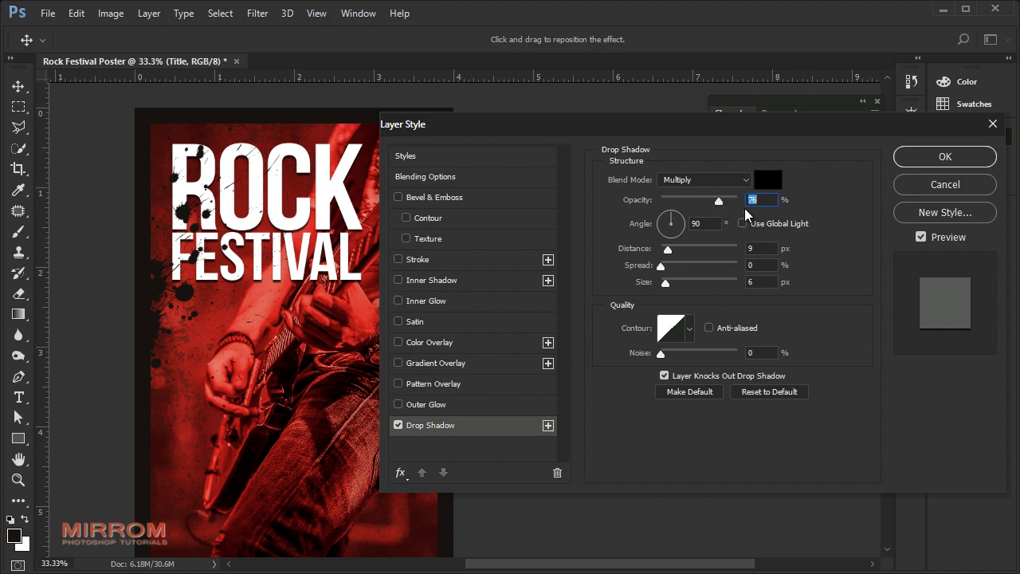
{"action": "left_click", "coordinate": [768, 249]}
{"action": "key", "text": "Up"}
{"action": "key", "text": "Up"}
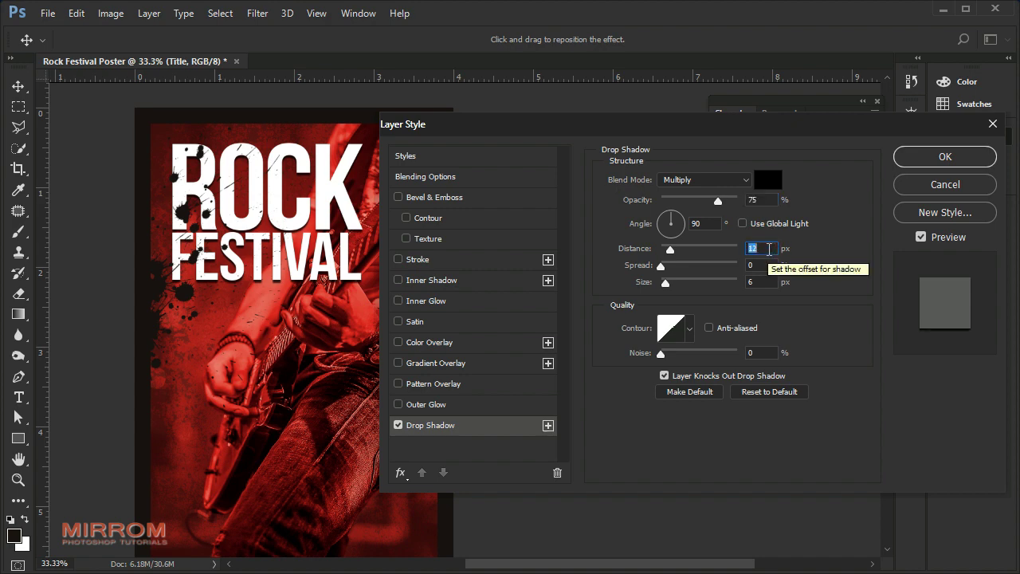
{"action": "left_click", "coordinate": [769, 280]}
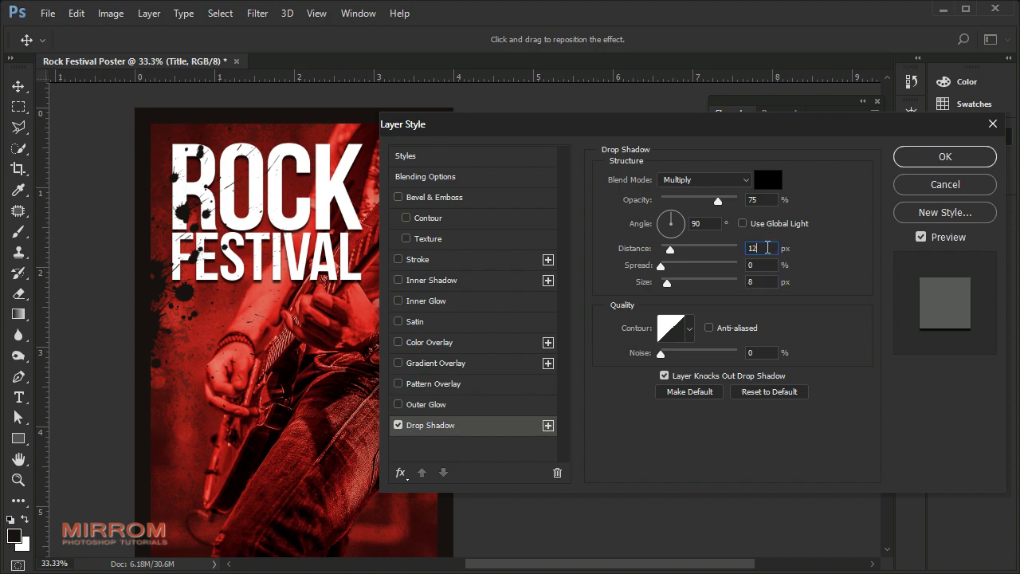
{"action": "left_click", "coordinate": [922, 237]}
{"action": "left_click", "coordinate": [922, 238]}
{"action": "left_click", "coordinate": [945, 157]}
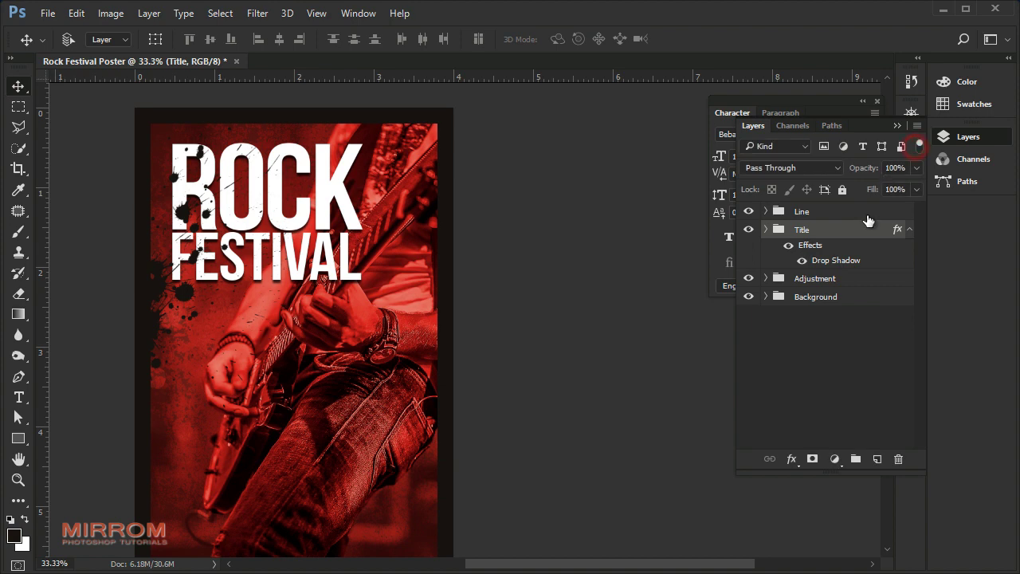
Place the stone texture image over the title and clip it to the Title group
{"action": "left_click", "coordinate": [909, 230]}
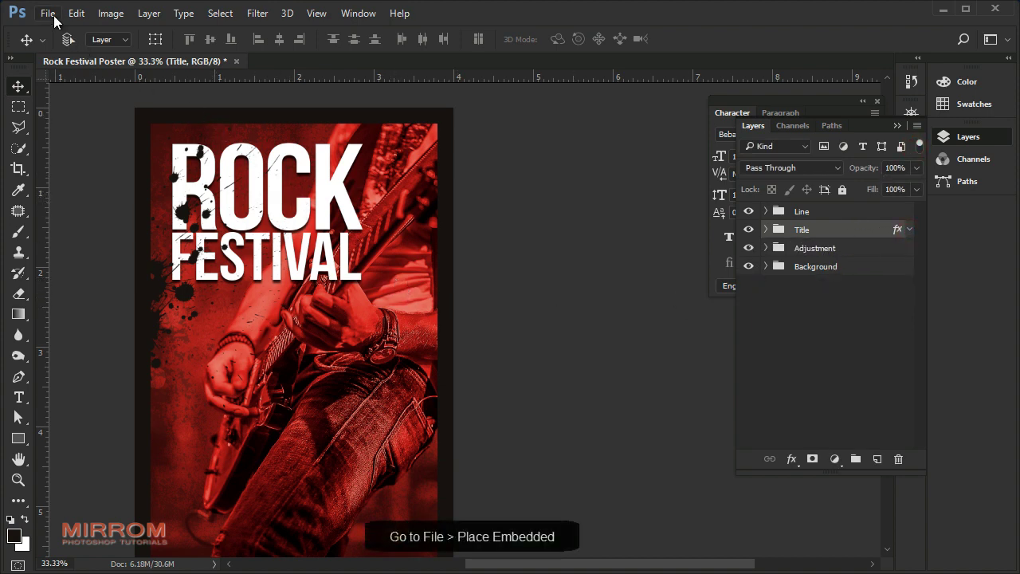
{"action": "left_click", "coordinate": [50, 14]}
{"action": "left_click", "coordinate": [128, 312]}
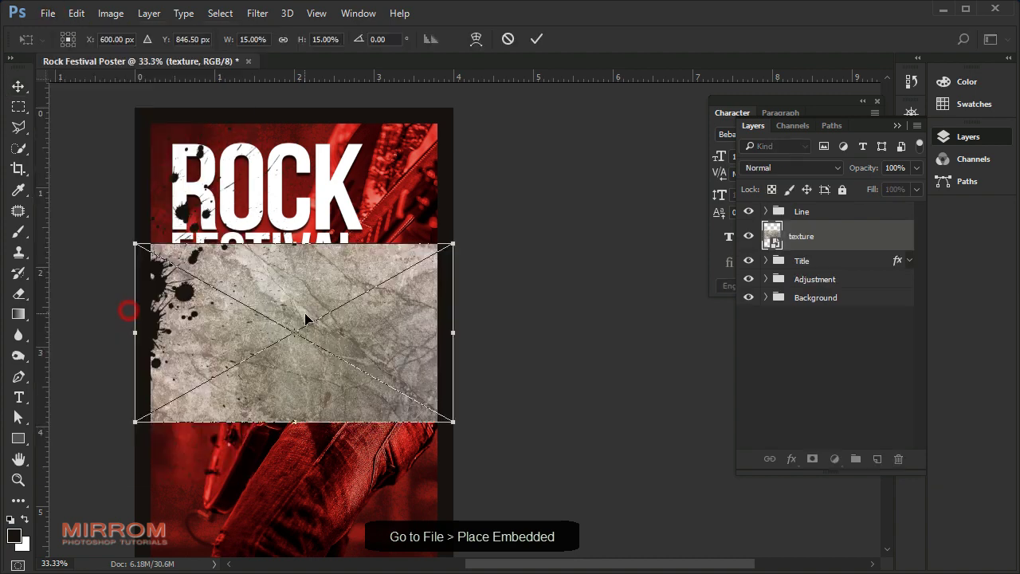
{"action": "left_click_drag", "start_coordinate": [312, 297], "coordinate": [354, 180]}
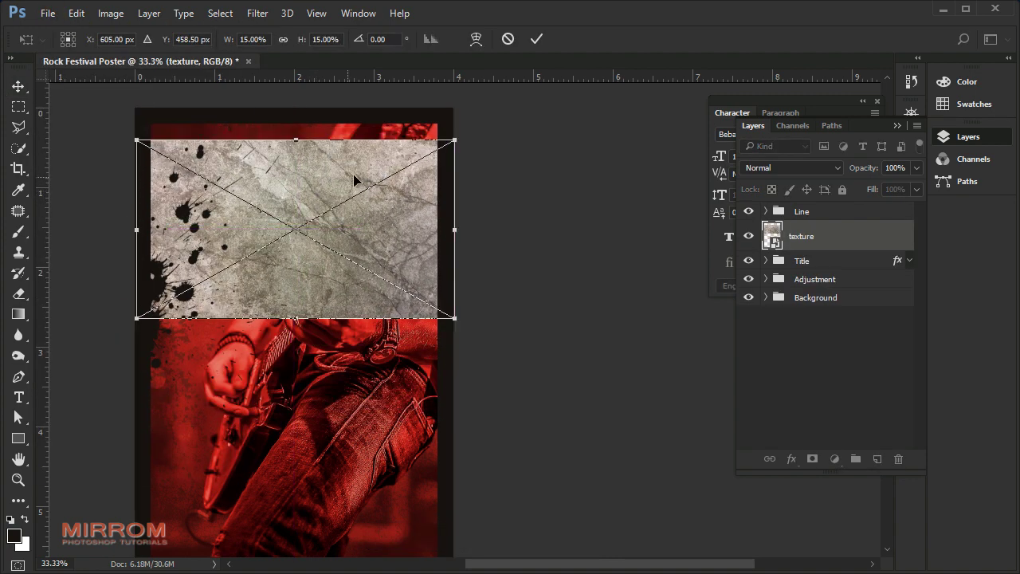
{"action": "left_click", "coordinate": [536, 39]}
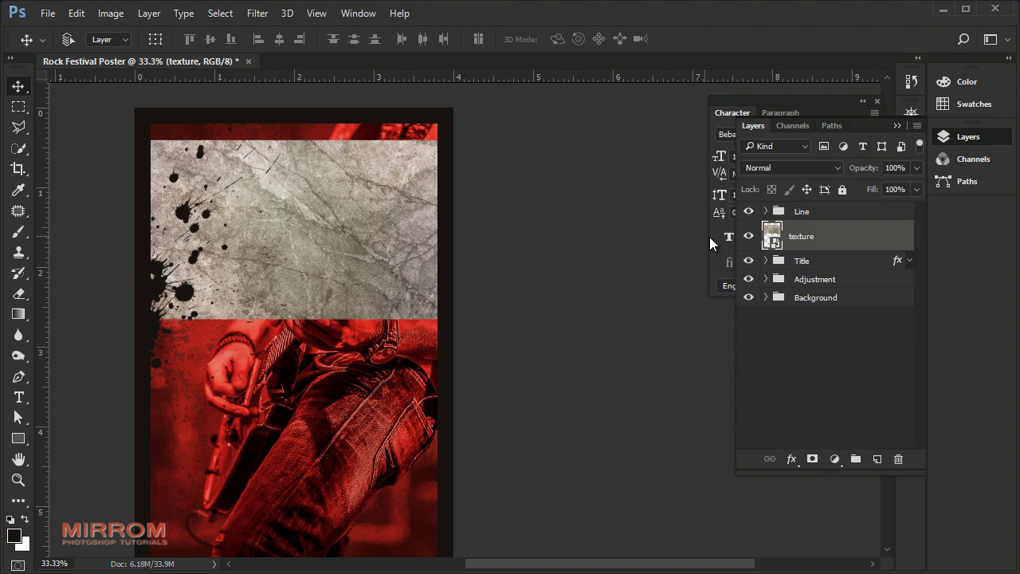
{"action": "right_click", "coordinate": [898, 241]}
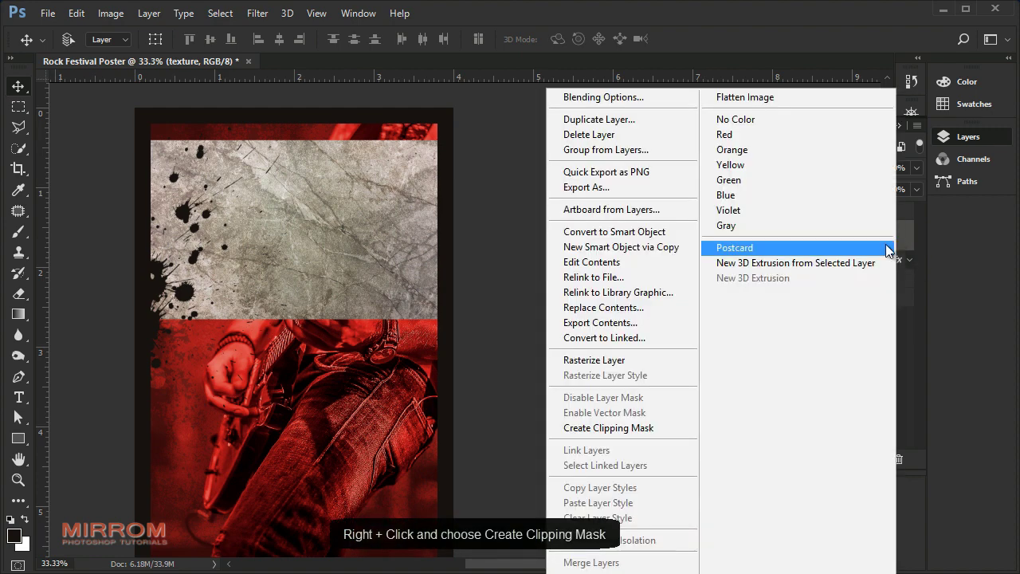
{"action": "left_click", "coordinate": [667, 431]}
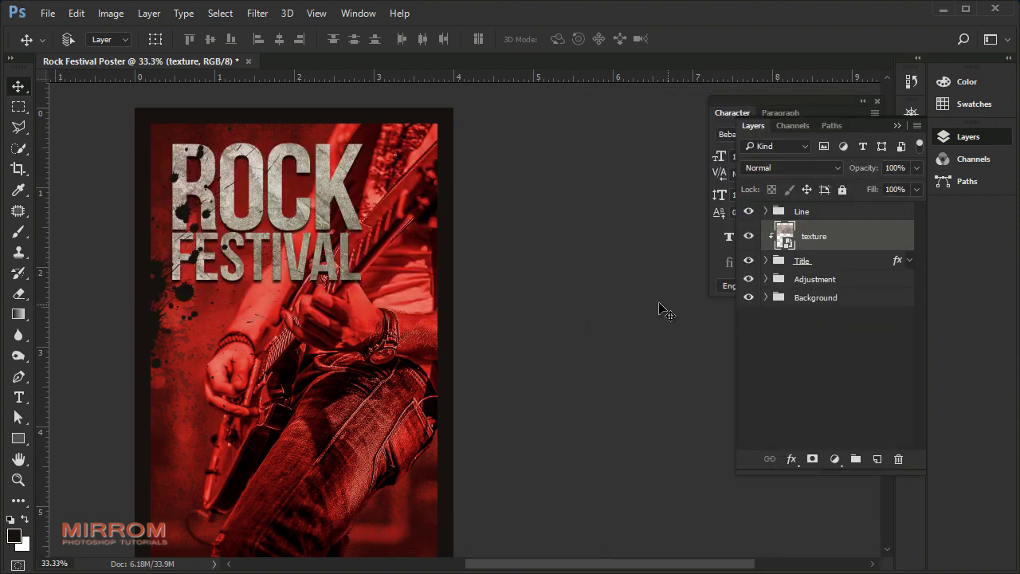
Scale the clipped texture down to 14% and position it to cover ROCK FESTIVAL
{"action": "key", "text": "ctrl+t"}
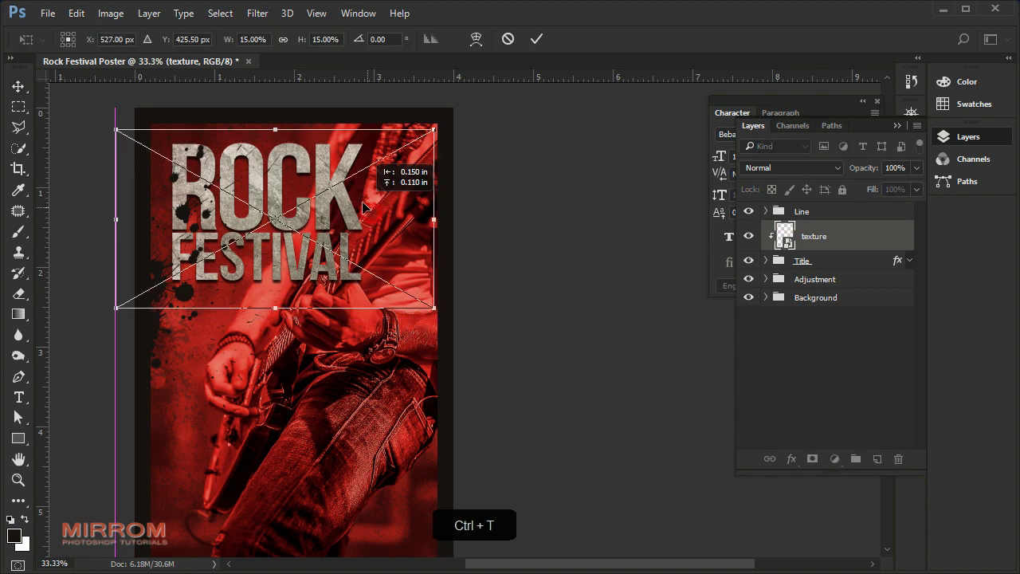
{"action": "left_click_drag", "start_coordinate": [381, 223], "coordinate": [351, 210]}
{"action": "left_click_drag", "start_coordinate": [430, 137], "coordinate": [412, 139]}
{"action": "left_click_drag", "start_coordinate": [102, 137], "coordinate": [111, 142]}
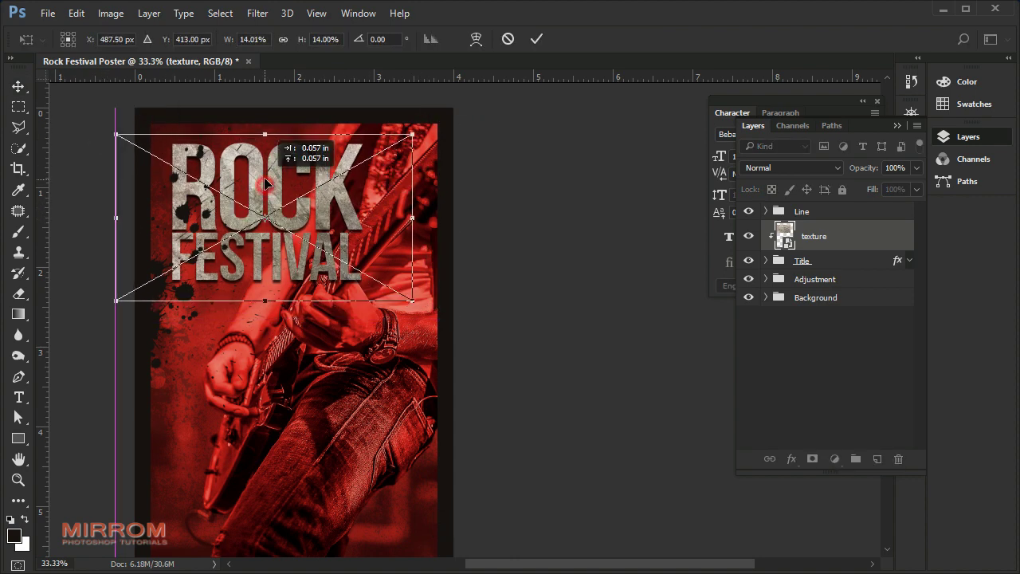
{"action": "mouse_move", "coordinate": [269, 184]}
{"action": "left_mouse_down"}
{"action": "mouse_move", "coordinate": [274, 170]}
{"action": "mouse_move", "coordinate": [284, 181]}
{"action": "left_mouse_up"}
{"action": "left_click", "coordinate": [536, 39]}
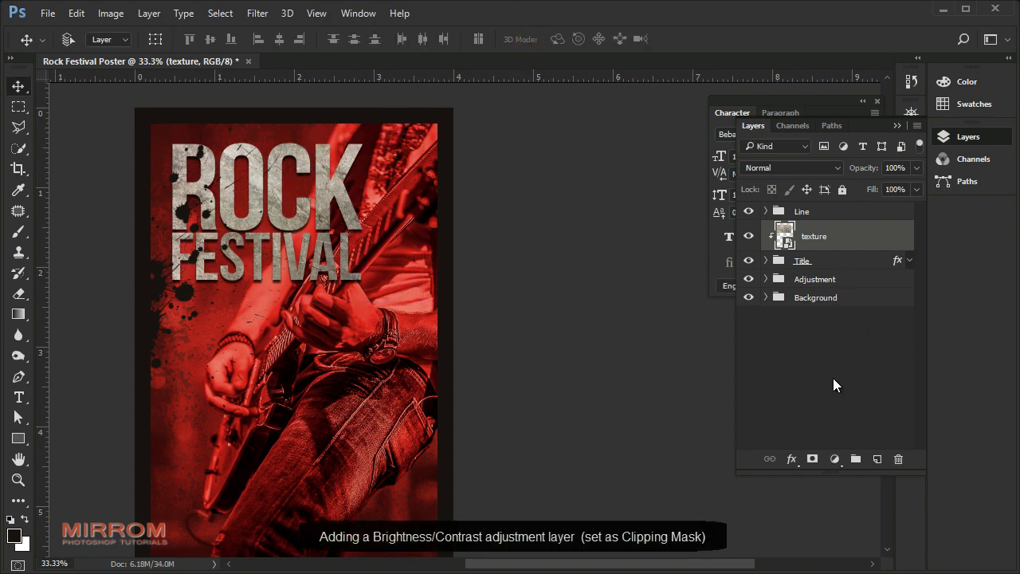
{"action": "left_click", "coordinate": [835, 460]}
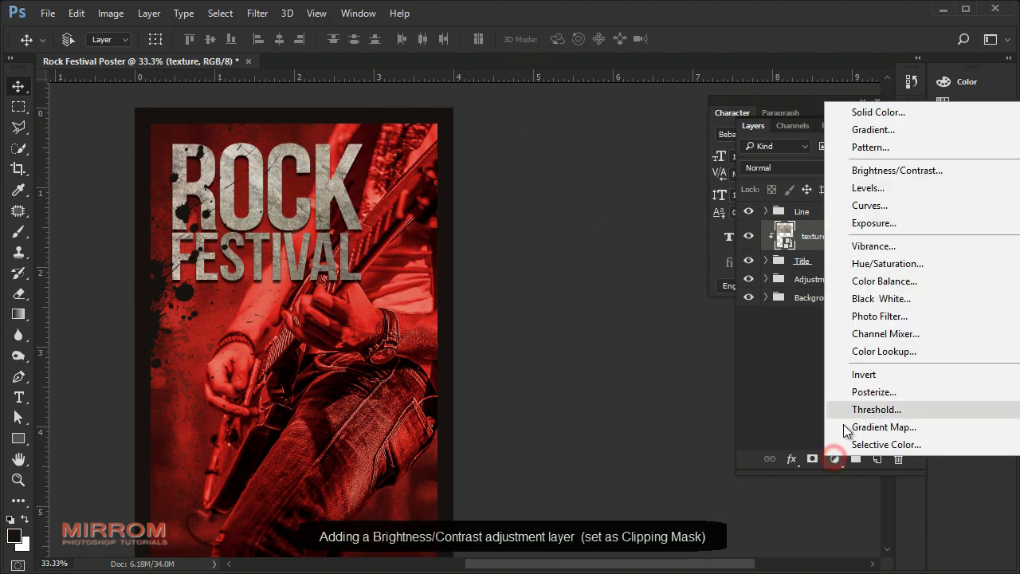
Add a clipped Brightness/Contrast adjustment with brightness 36 and contrast 48 over the texture
{"action": "left_click", "coordinate": [894, 180]}
{"action": "left_click_drag", "start_coordinate": [775, 188], "coordinate": [668, 189]}
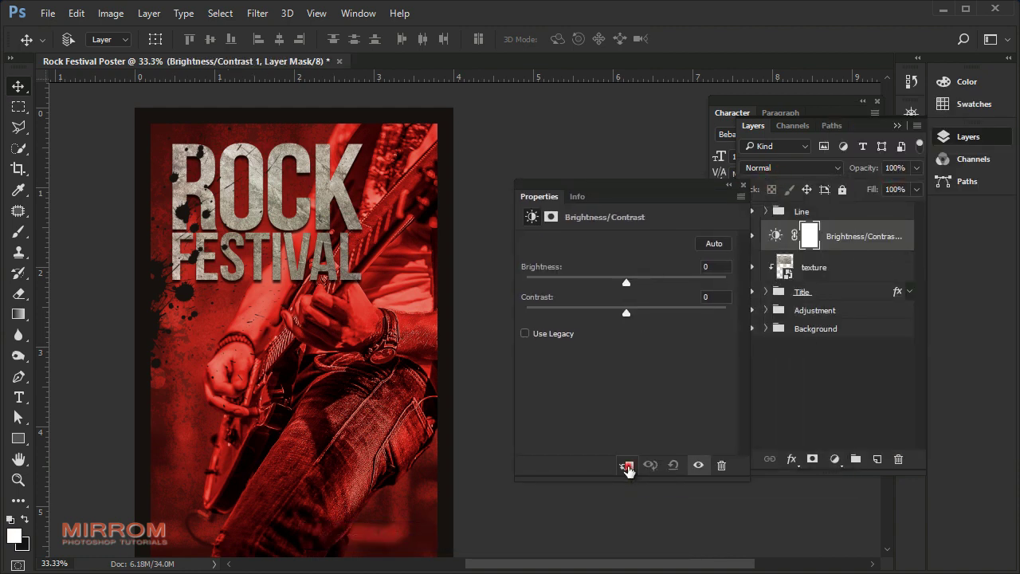
{"action": "left_click", "coordinate": [628, 467]}
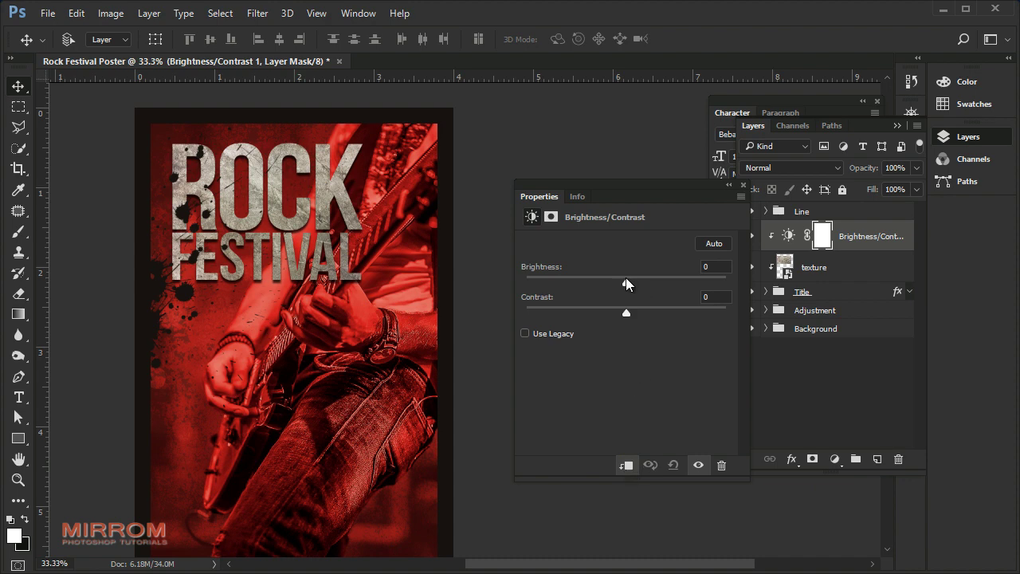
{"action": "left_click_drag", "start_coordinate": [635, 286], "coordinate": [649, 287]}
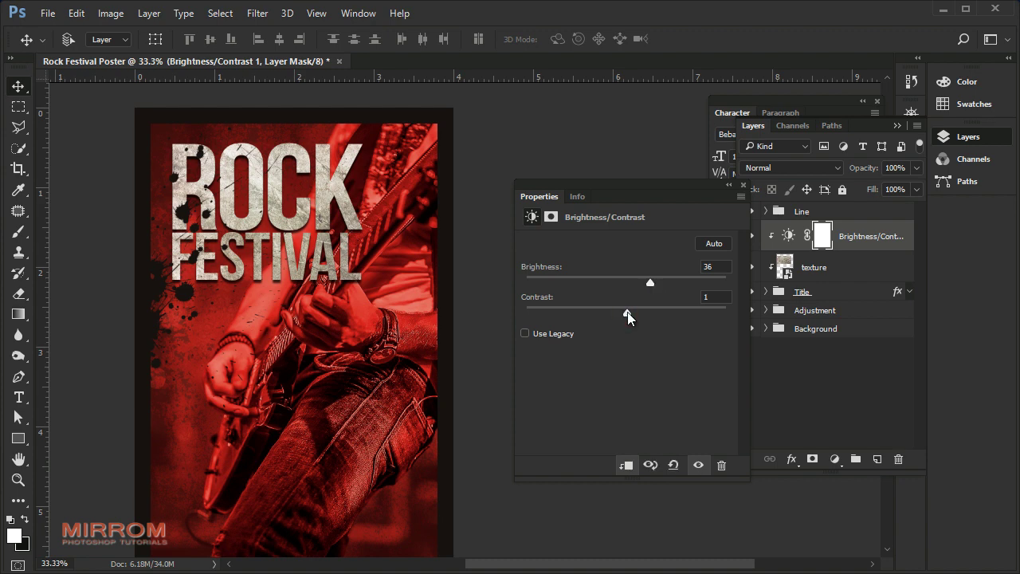
{"action": "left_click_drag", "start_coordinate": [633, 314], "coordinate": [651, 316]}
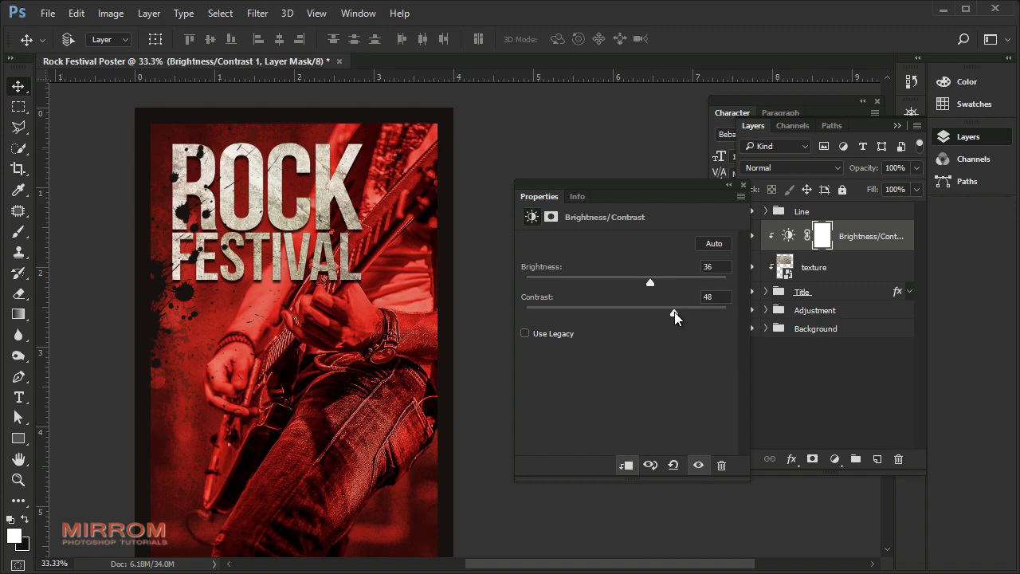
{"action": "left_click", "coordinate": [743, 185]}
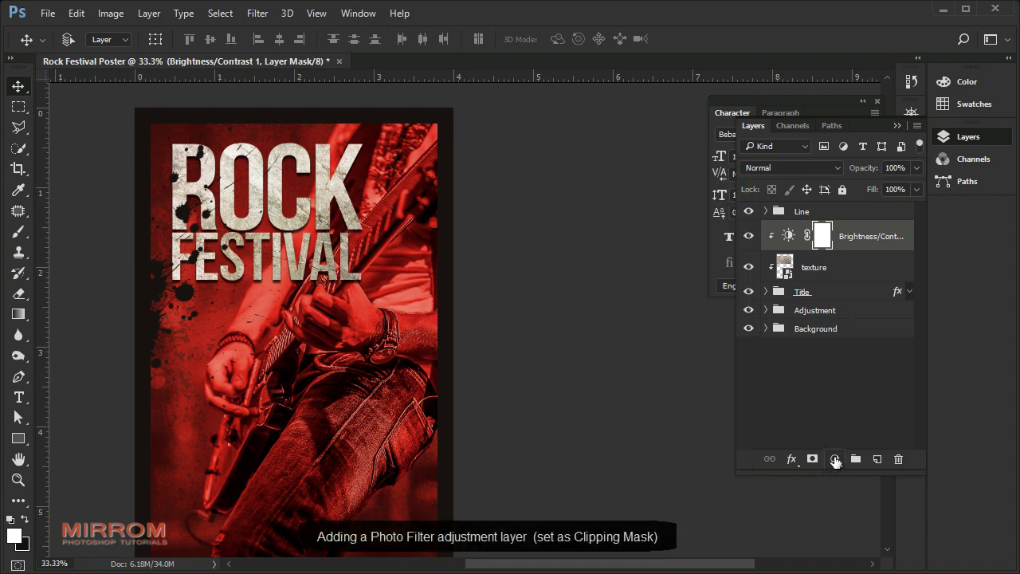
Add a clipped Warming Filter (85) photo filter at 54% density over the title
{"action": "left_click", "coordinate": [834, 458]}
{"action": "left_click", "coordinate": [869, 316]}
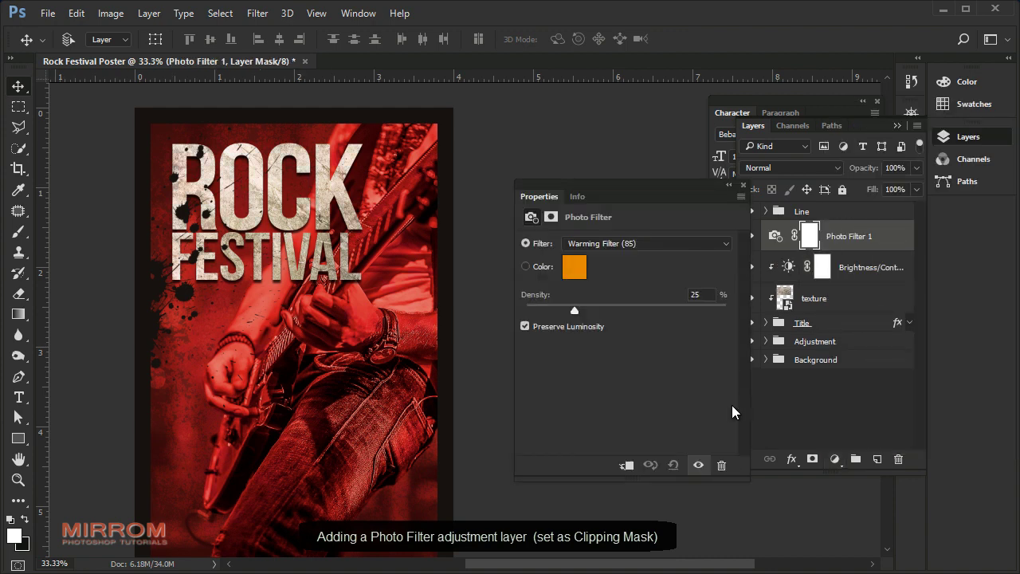
{"action": "left_click", "coordinate": [627, 464]}
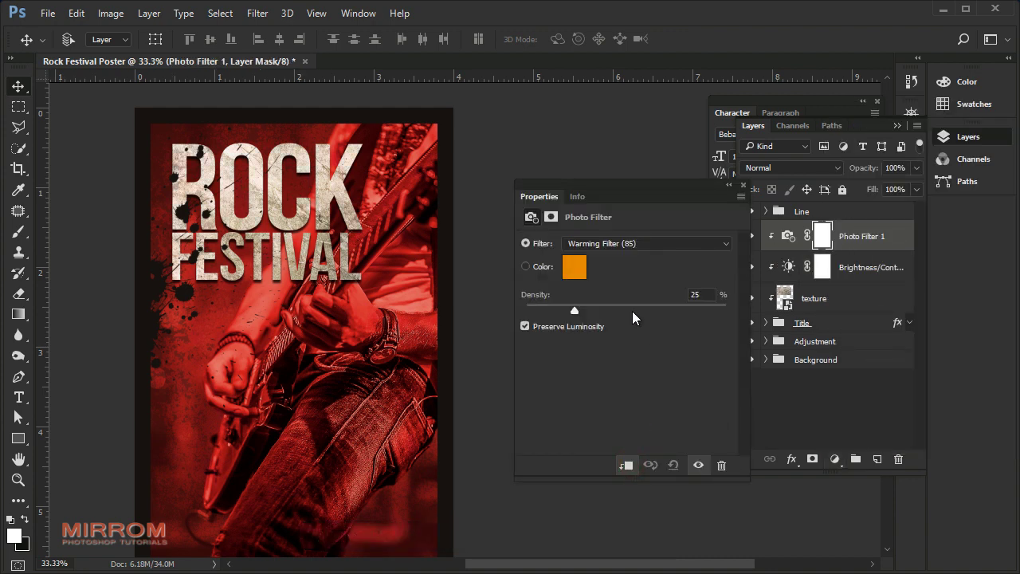
{"action": "left_click", "coordinate": [644, 244]}
{"action": "left_click", "coordinate": [658, 257]}
{"action": "left_click_drag", "start_coordinate": [574, 309], "coordinate": [633, 311]}
{"action": "left_click", "coordinate": [696, 461]}
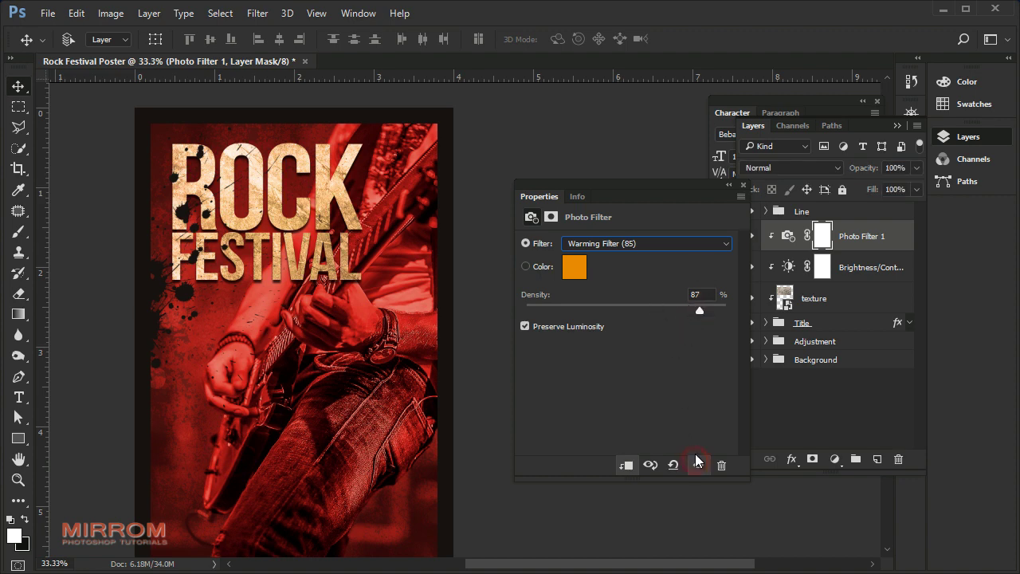
{"action": "left_click", "coordinate": [744, 188]}
{"action": "scroll", "coordinate": [526, 301], "scroll_direction": "down", "scroll_amount": 2}
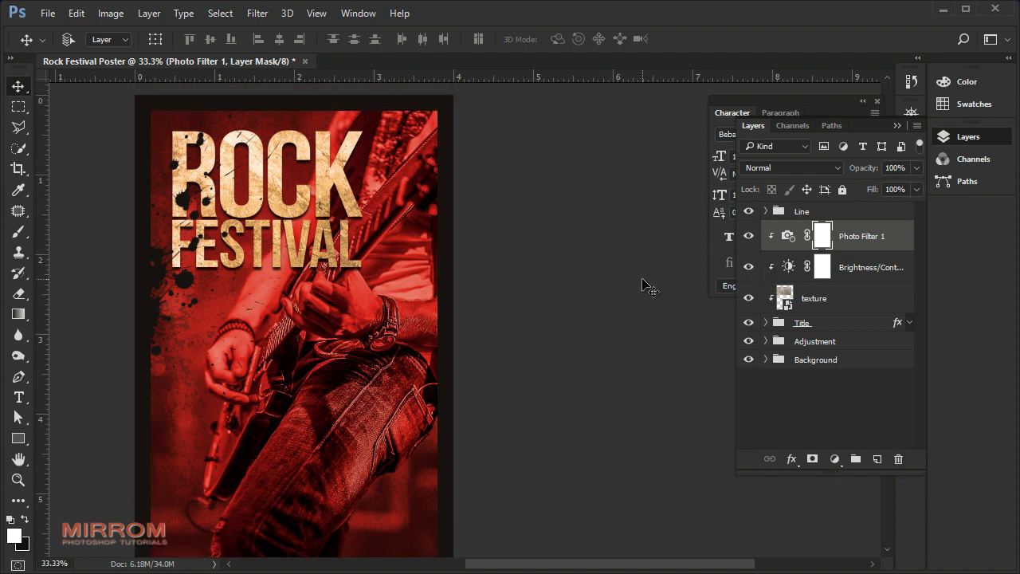
Type the date line SATURDAY, JUNE 23 on the poster
{"action": "key", "text": "t"}
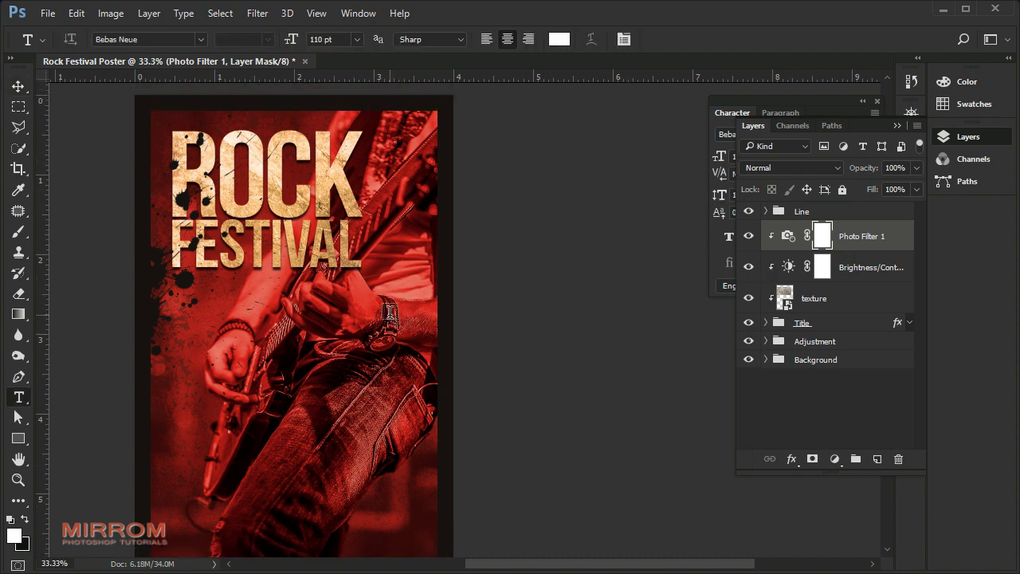
{"action": "left_click", "coordinate": [241, 327]}
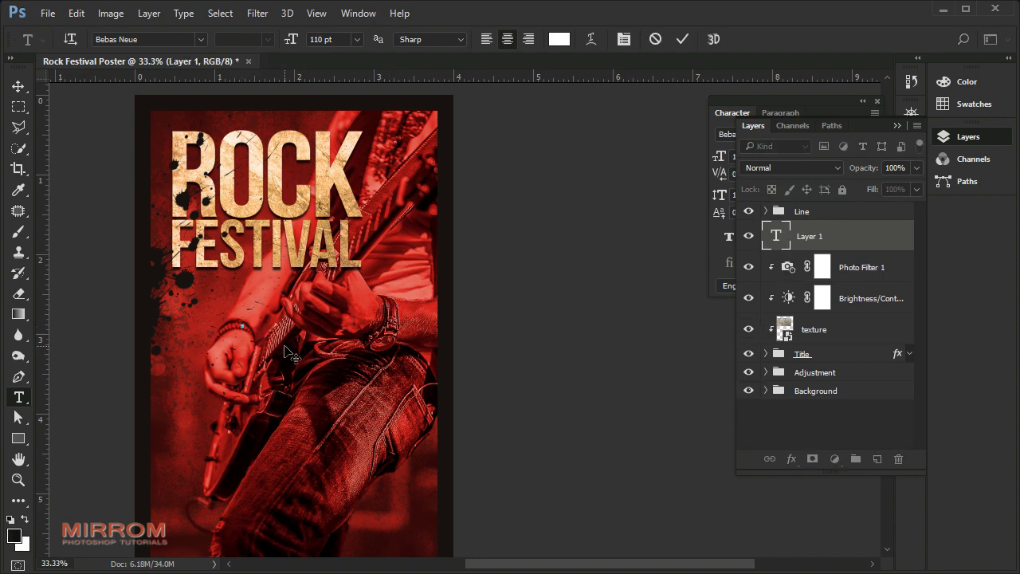
{"action": "type", "text": "S"}
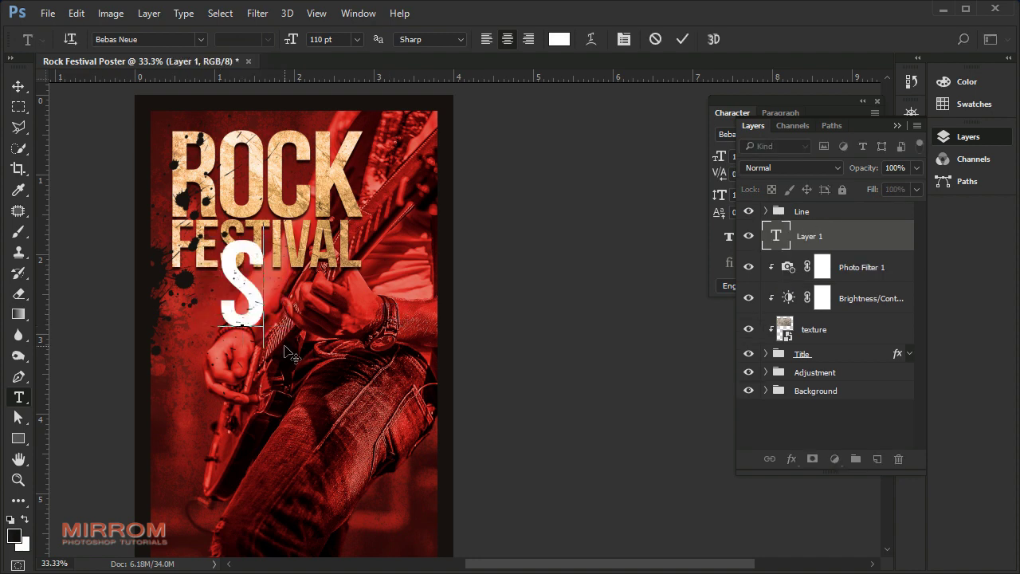
{"action": "type", "text": "ATURDAY, JU"}
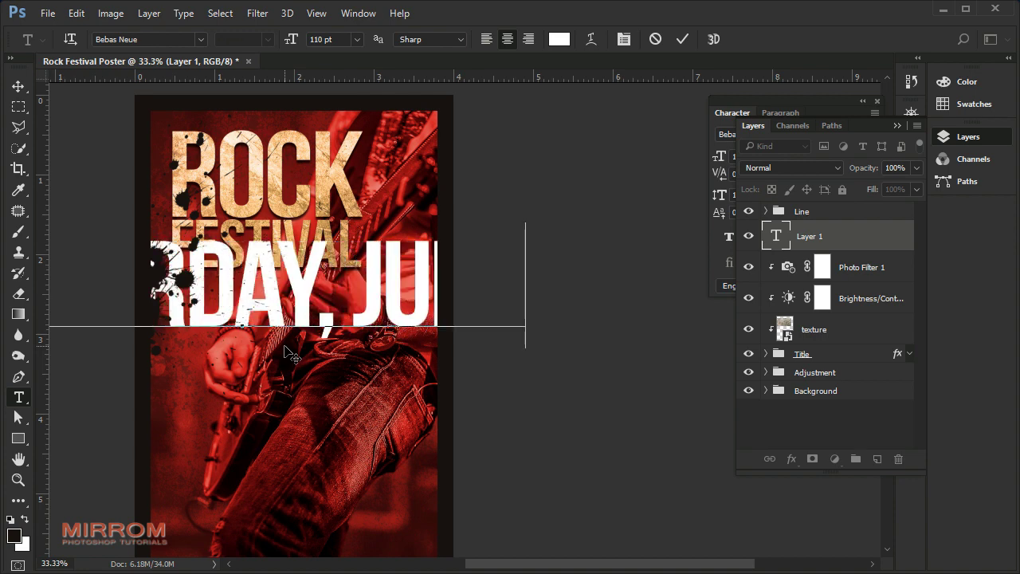
{"action": "type", "text": "NE 23"}
{"action": "left_click", "coordinate": [683, 39]}
Set the date text to Antonio at 13 pt
{"action": "left_click", "coordinate": [802, 100]}
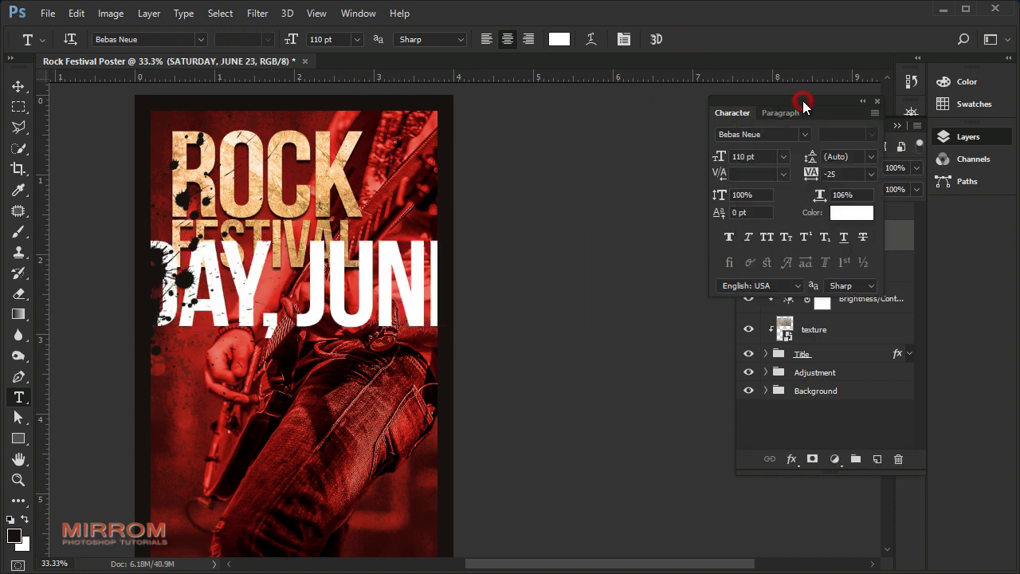
{"action": "left_click", "coordinate": [749, 134]}
{"action": "left_click", "coordinate": [792, 179]}
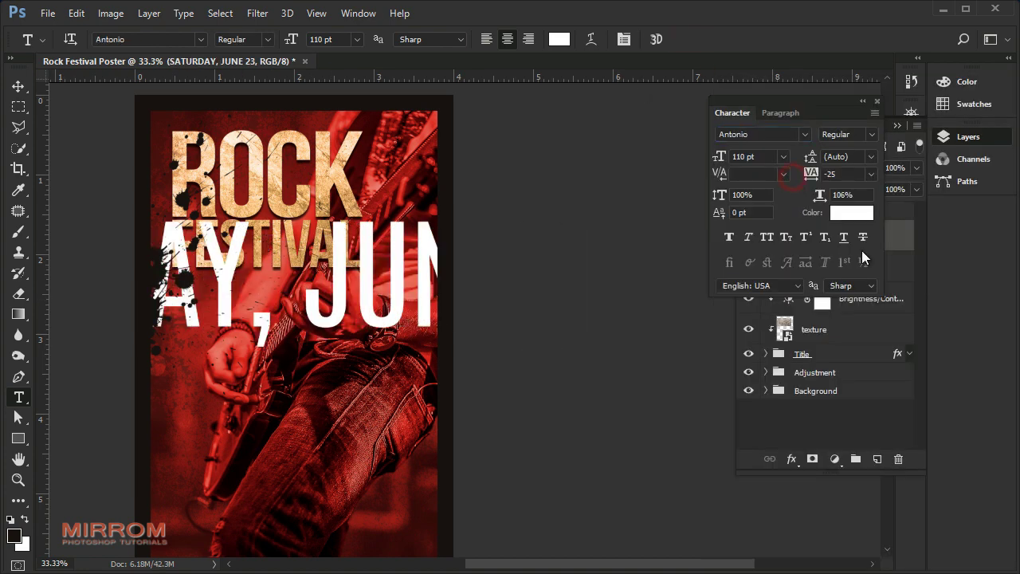
{"action": "left_click", "coordinate": [784, 159]}
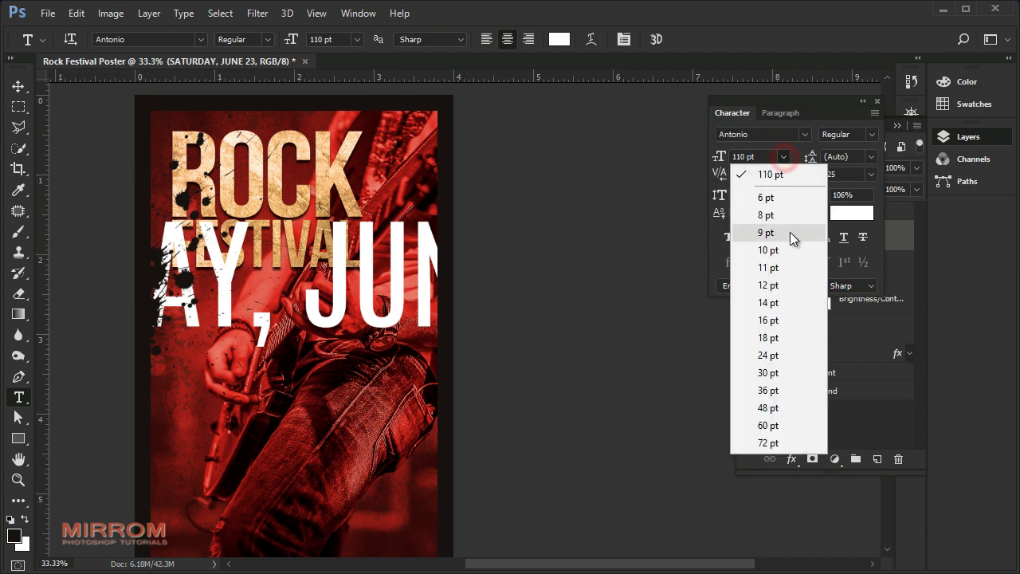
{"action": "left_click", "coordinate": [779, 280]}
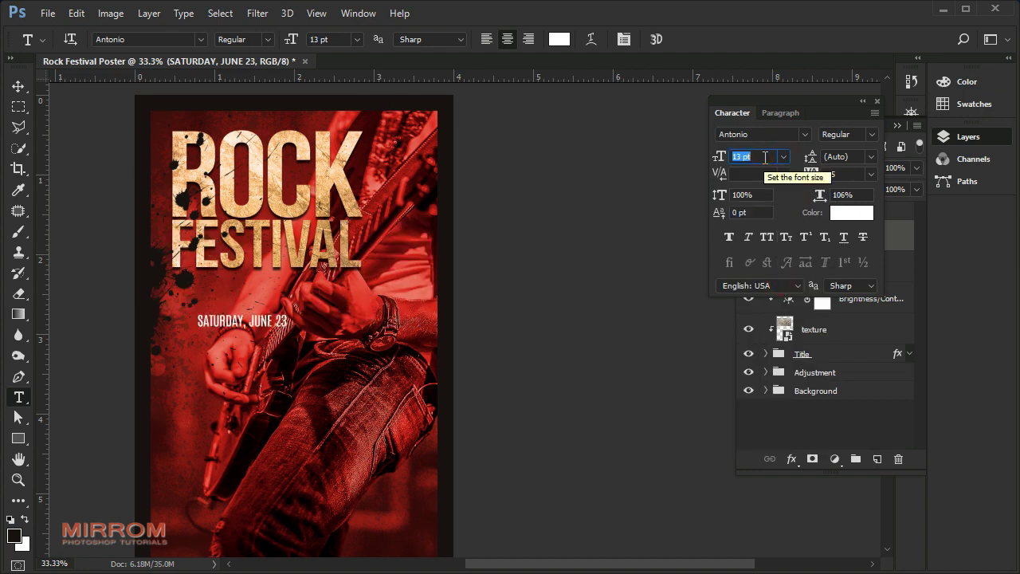
{"action": "key", "text": "Return"}
Set the date's tracking to 30 and move it just under FESTIVAL
{"action": "left_click", "coordinate": [870, 174]}
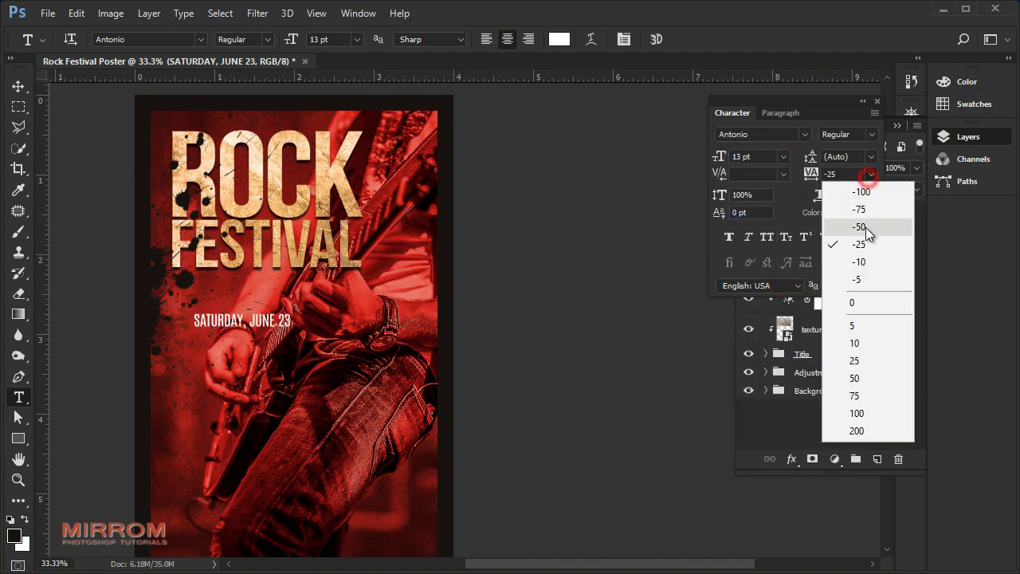
{"action": "left_click", "coordinate": [866, 358]}
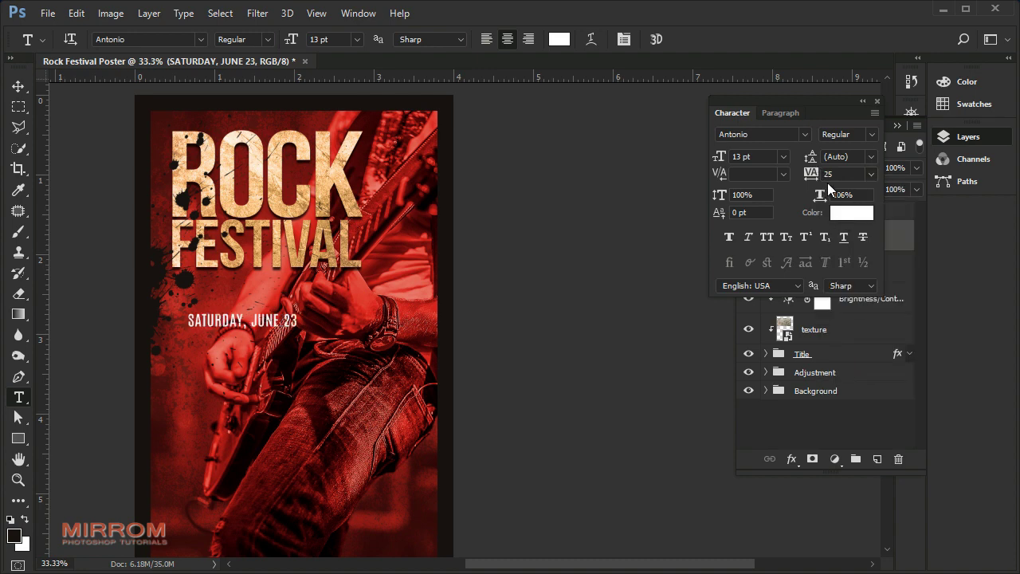
{"action": "double_click", "coordinate": [843, 173]}
{"action": "type", "text": "30"}
{"action": "key", "text": "Return"}
{"action": "key", "text": "v"}
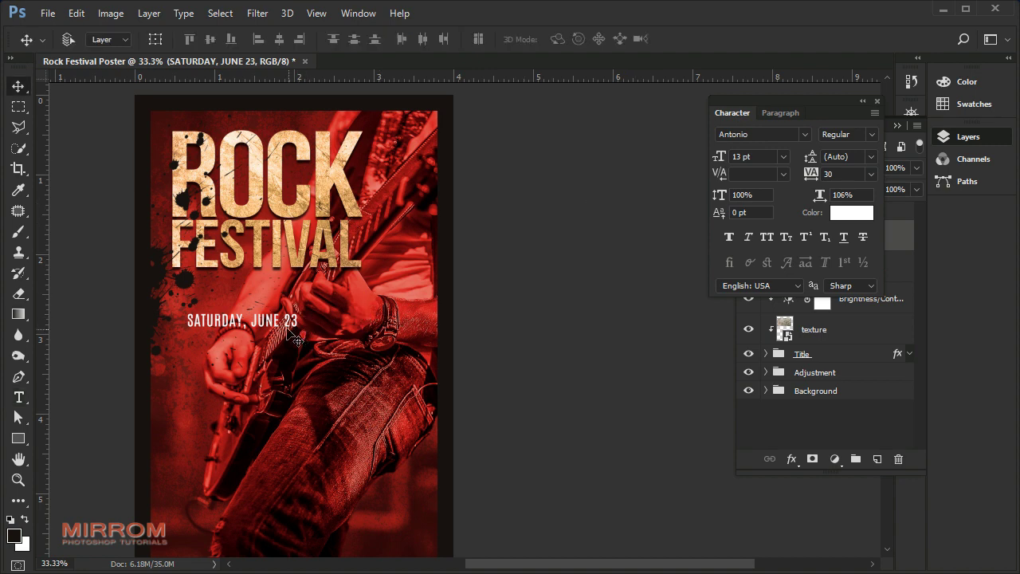
{"action": "mouse_move", "coordinate": [277, 327]}
{"action": "left_mouse_down"}
{"action": "mouse_move", "coordinate": [271, 291]}
{"action": "mouse_move", "coordinate": [256, 282]}
{"action": "mouse_move", "coordinate": [280, 278]}
{"action": "left_mouse_up"}
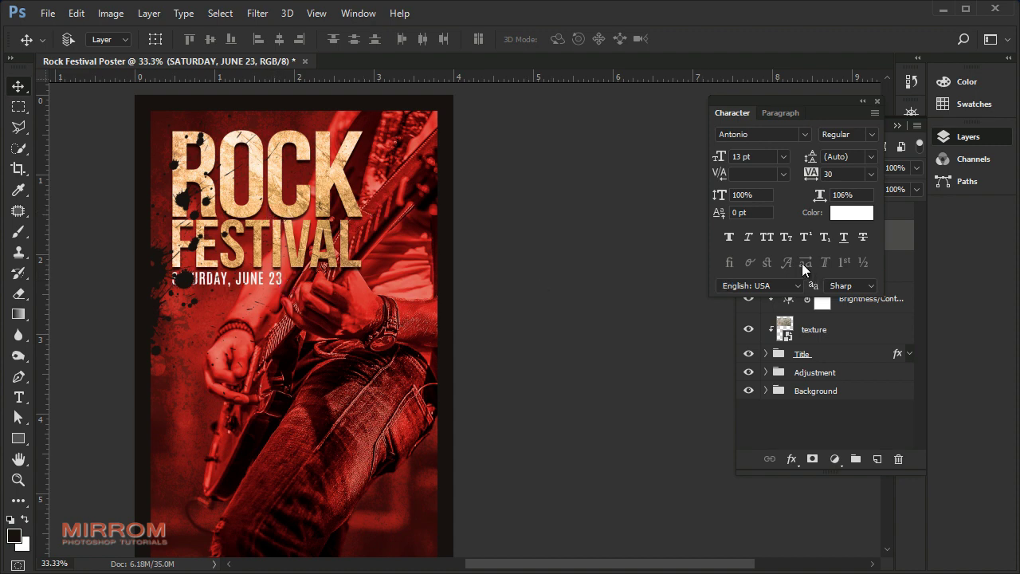
Colour the date text pale orange #F6D5A9
{"action": "left_click", "coordinate": [844, 213]}
{"action": "left_click_drag", "start_coordinate": [754, 201], "coordinate": [702, 188]}
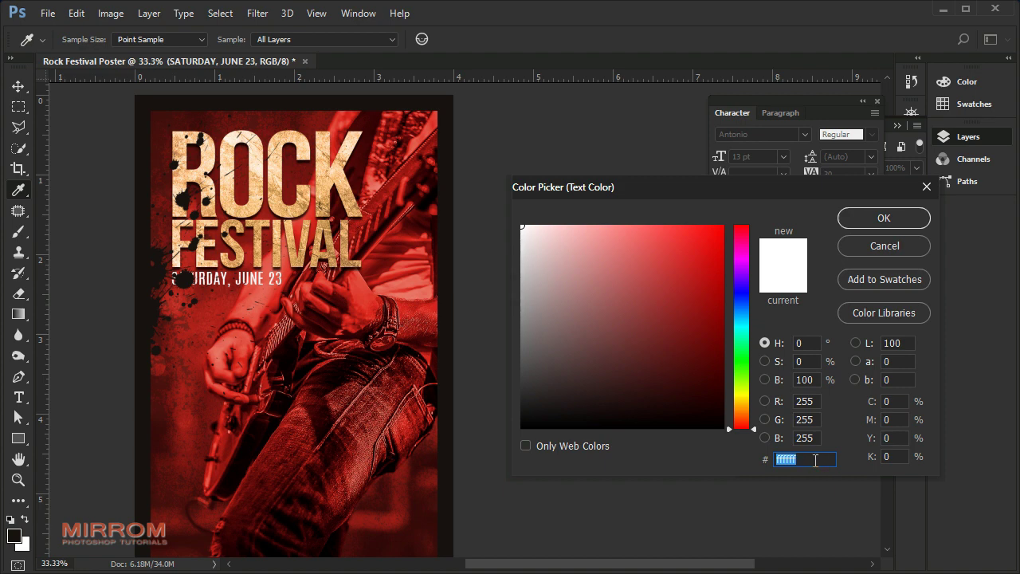
{"action": "type", "text": "00F6D5"}
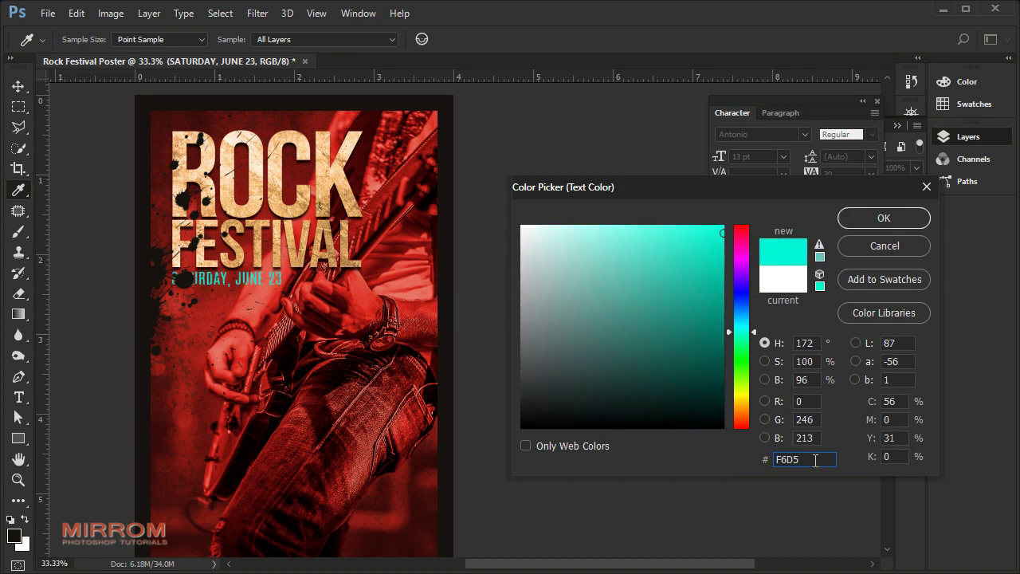
{"action": "type", "text": "A9"}
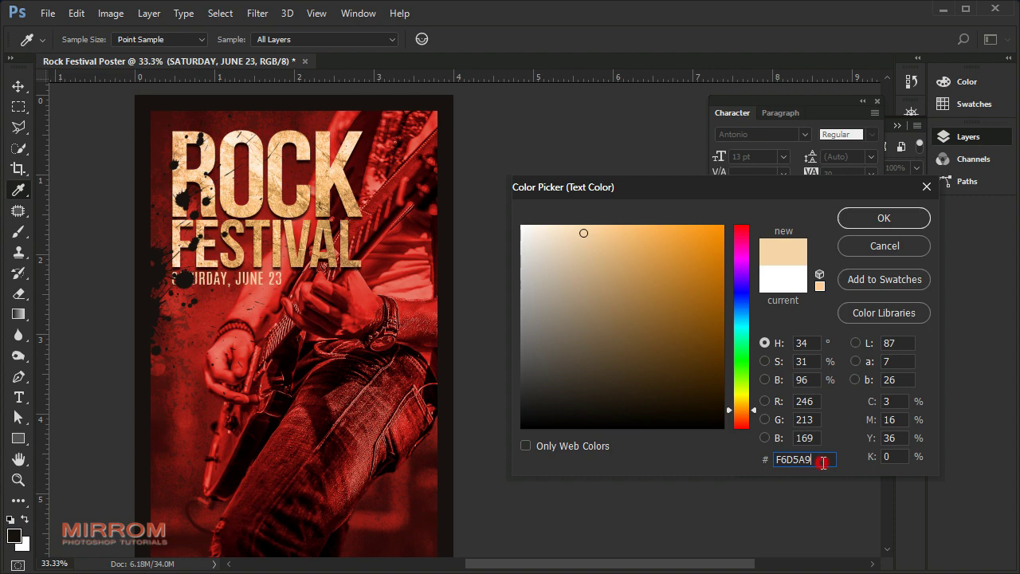
{"action": "double_click", "coordinate": [822, 462]}
{"action": "left_click", "coordinate": [900, 222]}
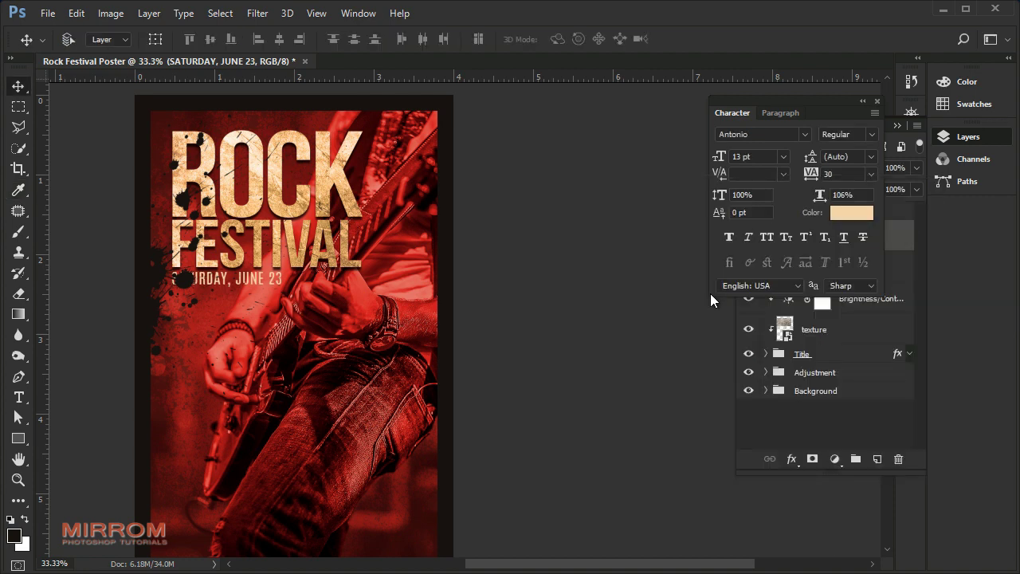
{"action": "left_click", "coordinate": [876, 102]}
Select the date, adjustment, texture and Title layers and nudge them up and left
{"action": "left_click", "coordinate": [838, 327], "text": "shift"}
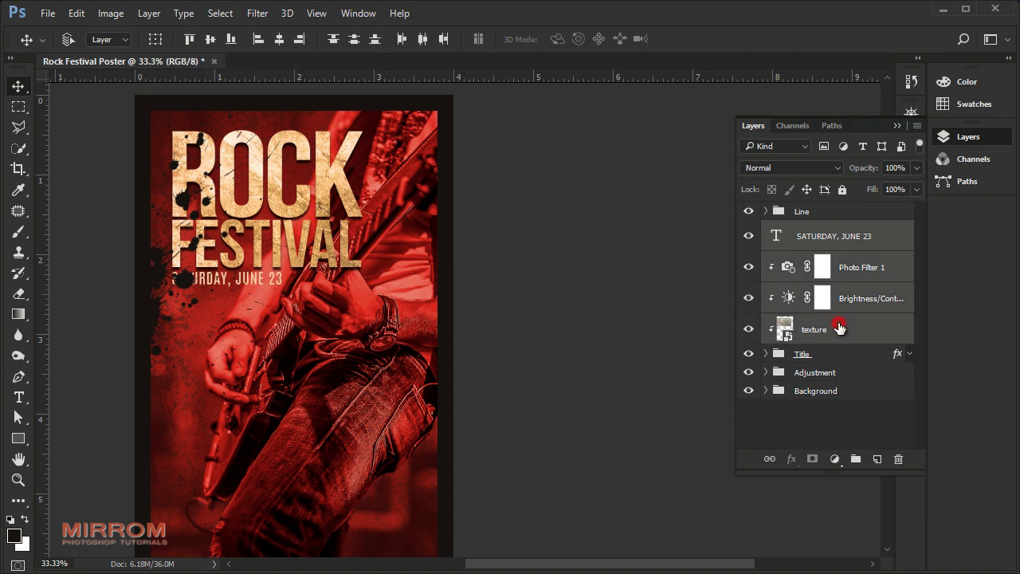
{"action": "left_click", "coordinate": [829, 352], "text": "shift"}
{"action": "key", "text": "shift+Up"}
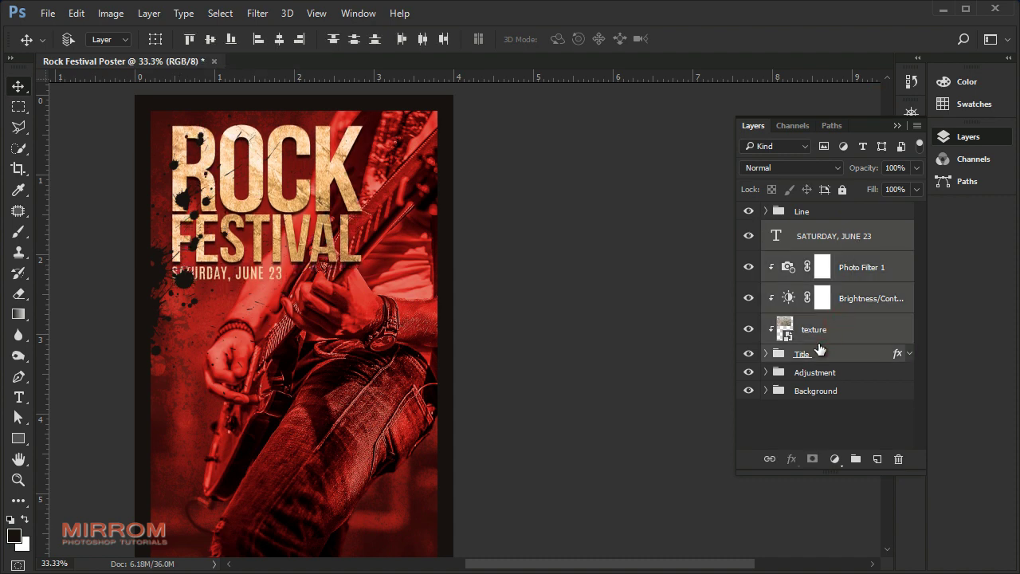
{"action": "key", "text": "shift+Up"}
{"action": "key", "text": "shift+Up"}
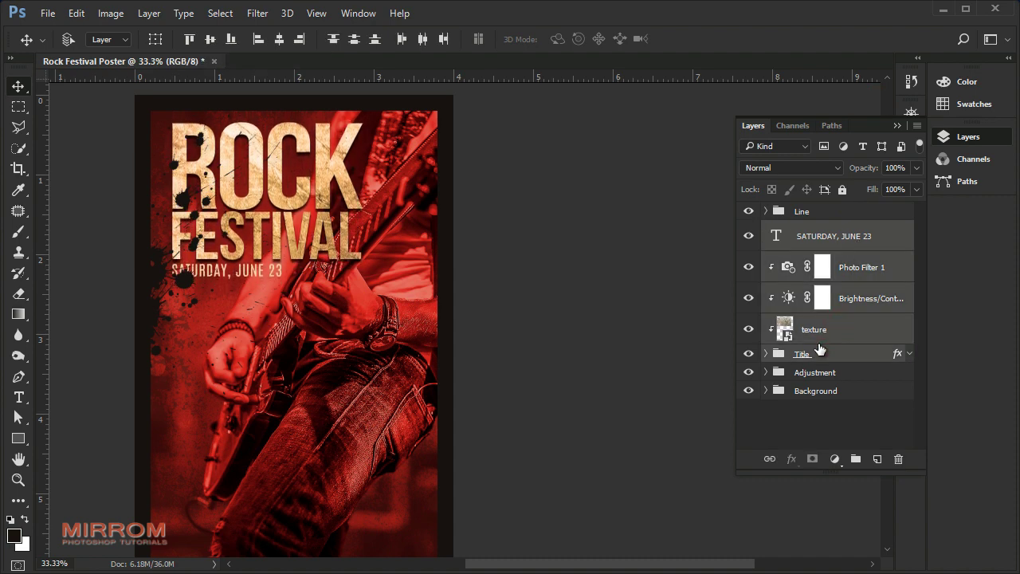
{"action": "key", "text": "shift+Left"}
{"action": "key", "text": "shift+Left"}
{"action": "key", "text": "Left"}
{"action": "key", "text": "Left"}
{"action": "key", "text": "Left"}
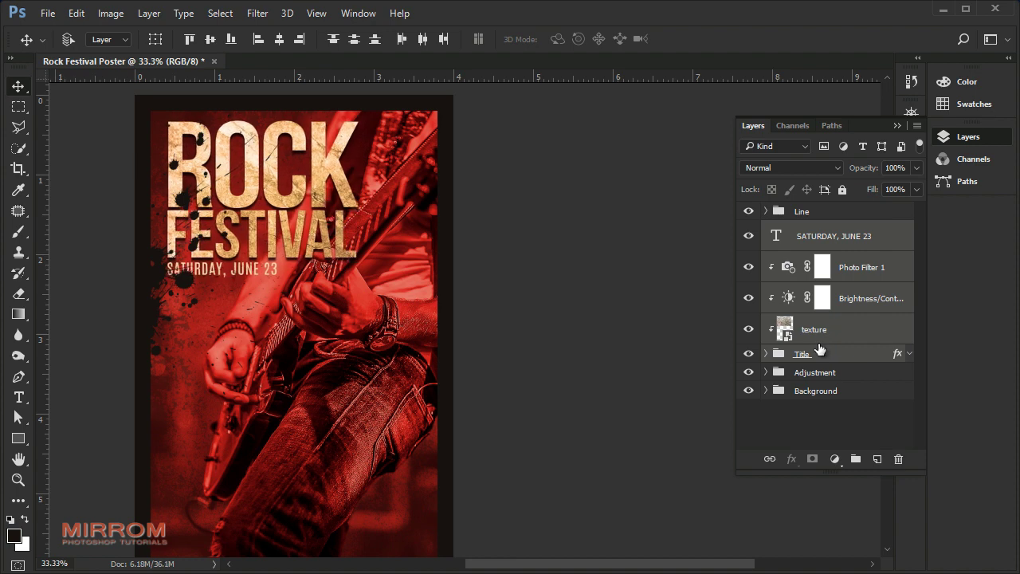
{"action": "key", "text": "Left"}
{"action": "key", "text": "Left"}
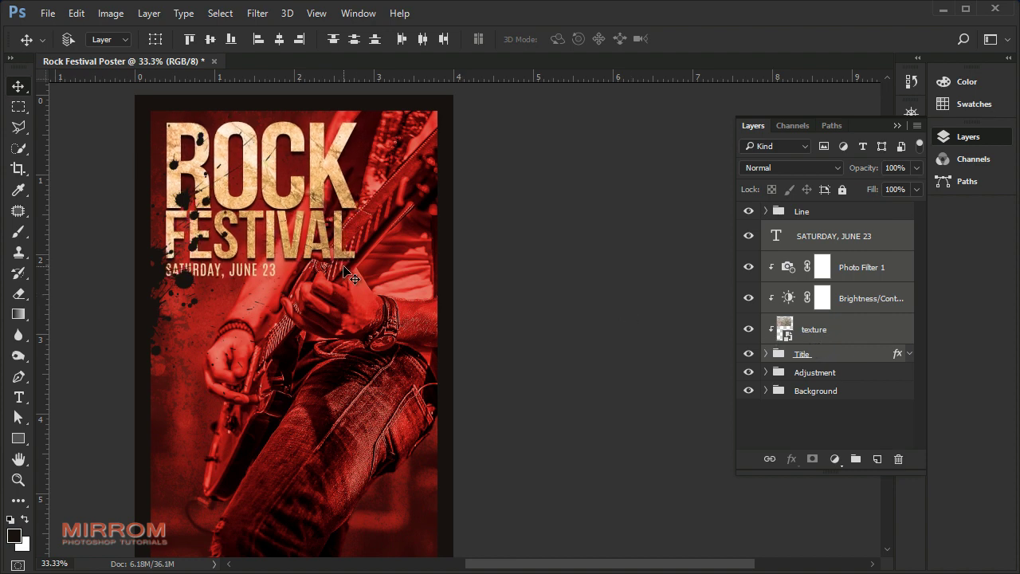
{"action": "scroll", "coordinate": [351, 275], "scroll_direction": "down", "scroll_amount": 2}
Paste the doors-open, ticket price and parking line near the bottom, aligned to the left guide
{"action": "left_click", "coordinate": [884, 245]}
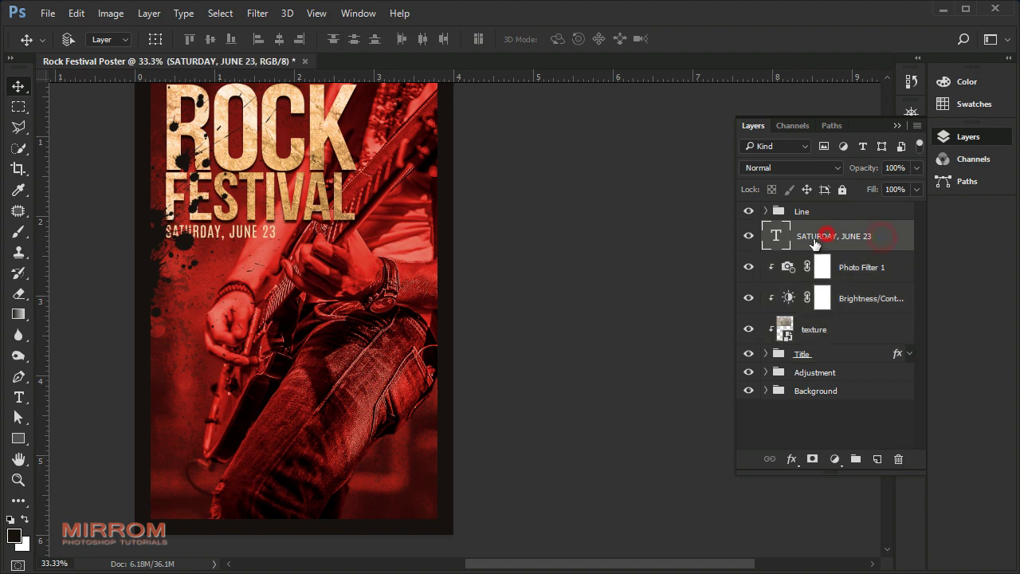
{"action": "key", "text": "t"}
{"action": "left_click", "coordinate": [180, 449]}
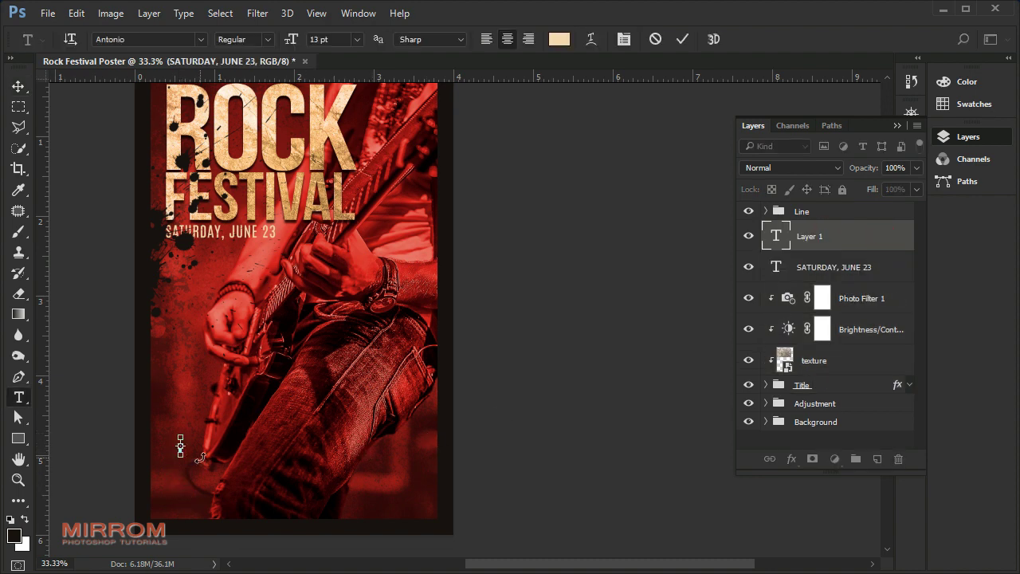
{"action": "type", "text": "DOORS OPEN AT 9:00 PM, TICKET PRICE $20, FREE PARKING"}
{"action": "left_click", "coordinate": [682, 38]}
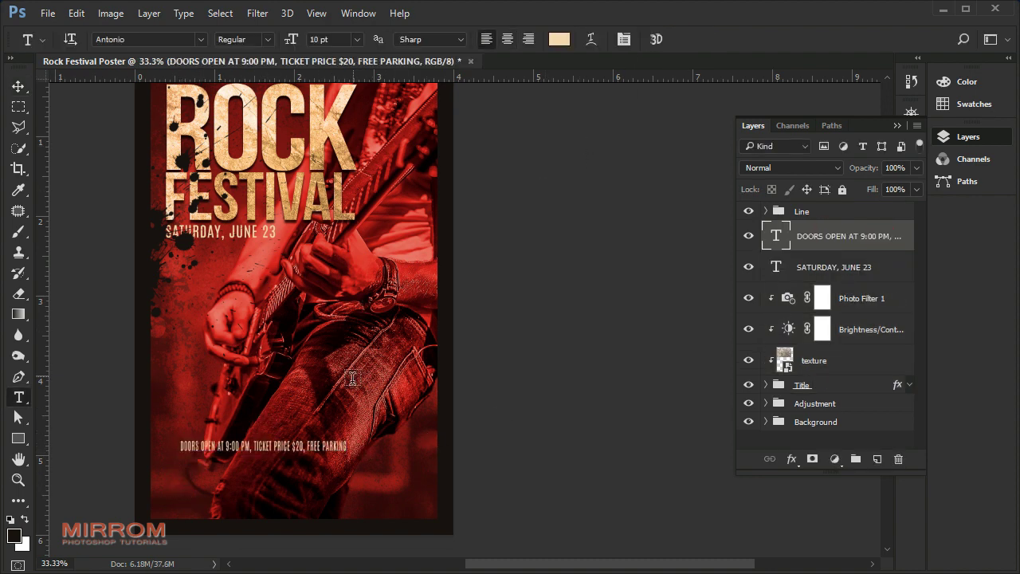
{"action": "key", "text": "v"}
{"action": "mouse_move", "coordinate": [295, 448]}
{"action": "left_mouse_down"}
{"action": "mouse_move", "coordinate": [282, 448]}
{"action": "mouse_move", "coordinate": [266, 494]}
{"action": "left_mouse_up"}
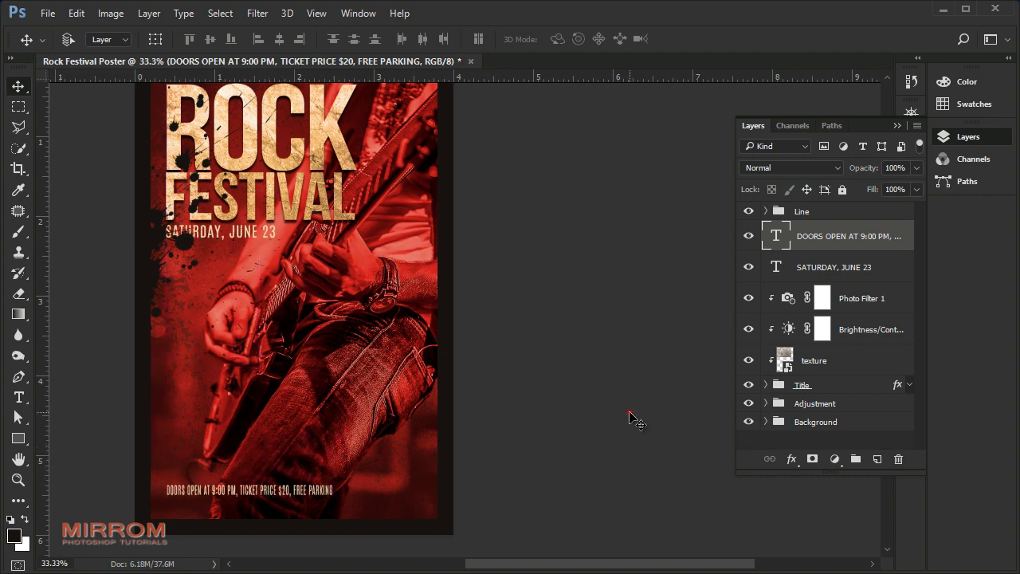
Paste the venue address and contact line beneath the doors-open text
{"action": "key", "text": "t"}
{"action": "left_click", "coordinate": [176, 505]}
{"action": "key", "text": "ctrl+v"}
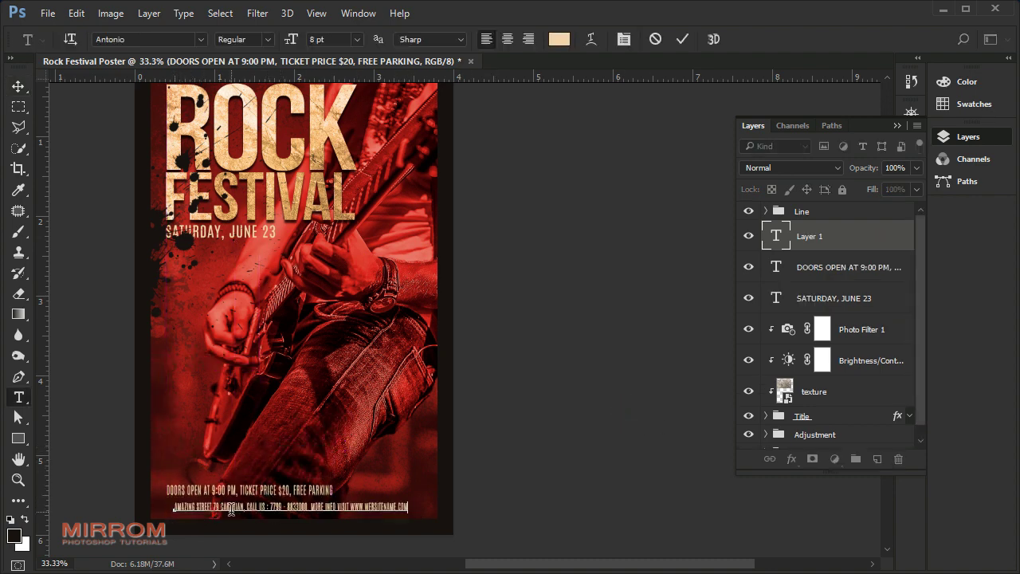
{"action": "left_click", "coordinate": [680, 40]}
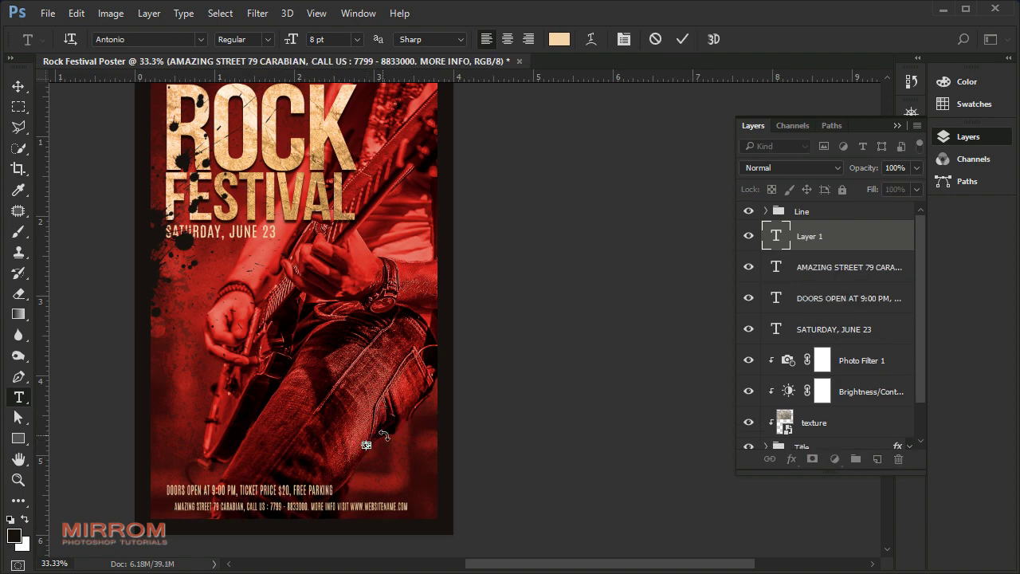
{"action": "left_click", "coordinate": [682, 39]}
{"action": "key", "text": "v"}
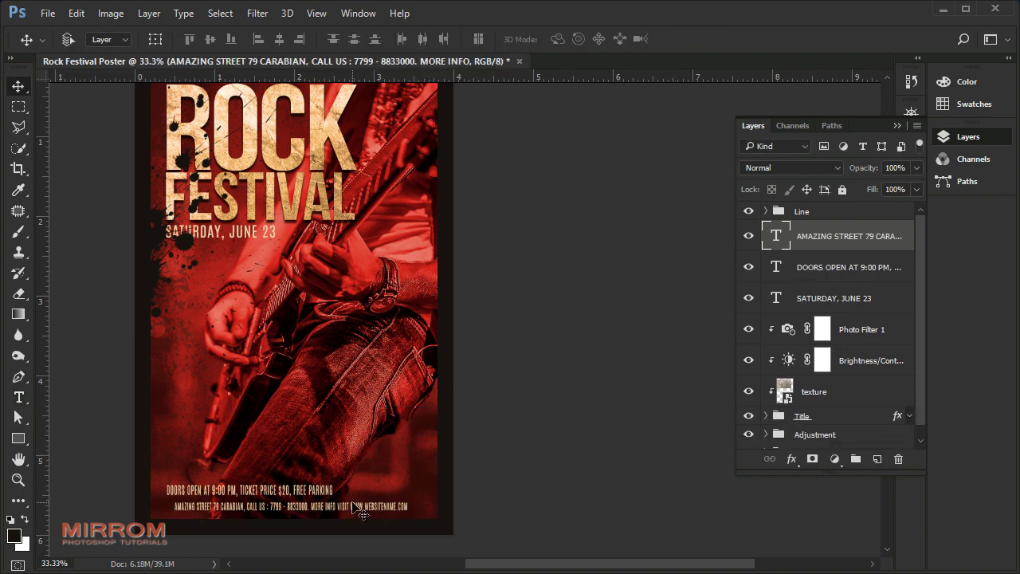
{"action": "left_click_drag", "start_coordinate": [353, 509], "coordinate": [345, 504]}
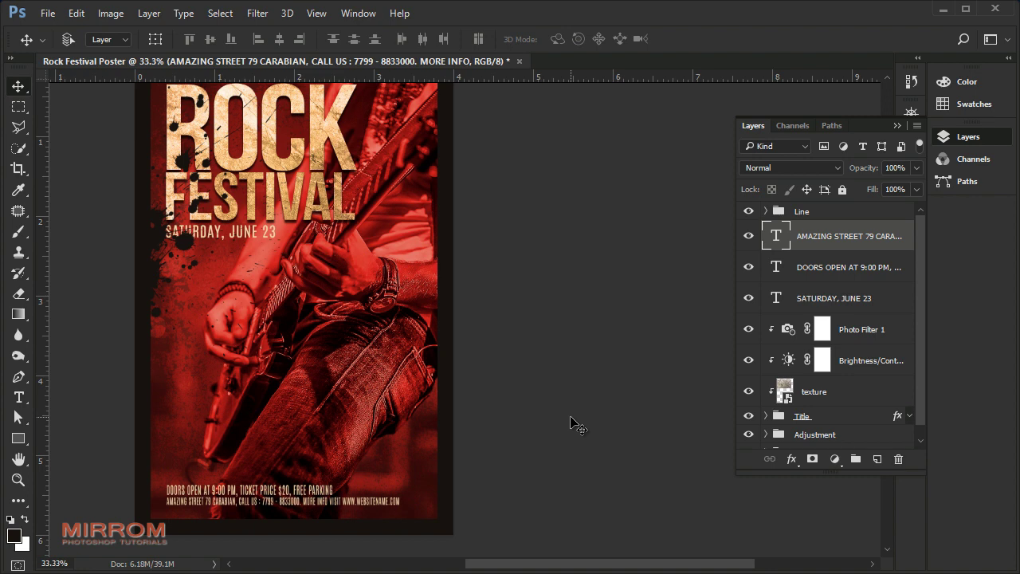
Nudge both bottom text lines down and fit the whole poster in the window
{"action": "left_click", "coordinate": [874, 271], "text": "shift"}
{"action": "key", "text": "Down"}
{"action": "key", "text": "Down"}
{"action": "key", "text": "Down"}
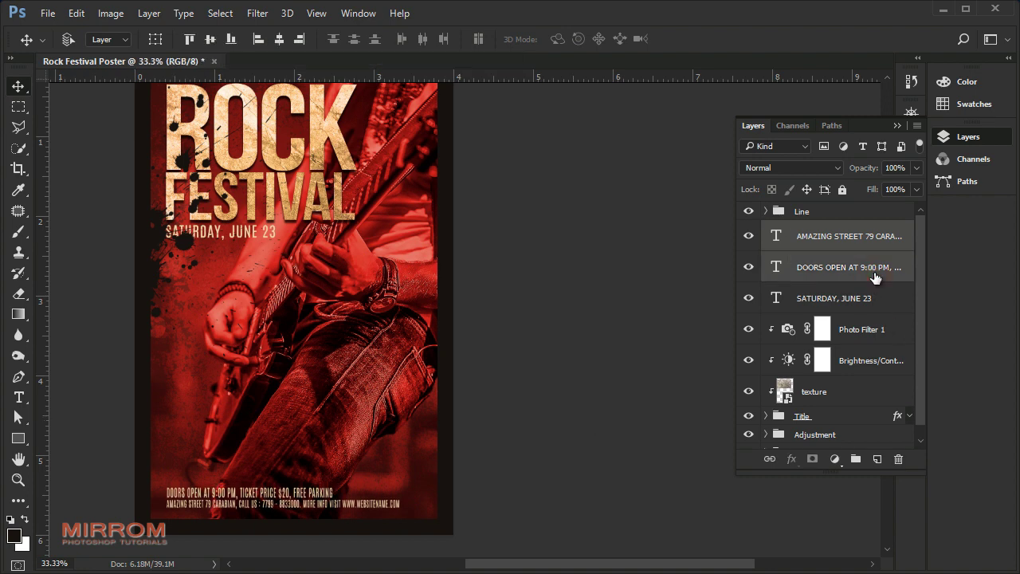
{"action": "key", "text": "Down"}
{"action": "key", "text": "Down"}
{"action": "key", "text": "Down"}
{"action": "key", "text": "Down"}
{"action": "key", "text": "Down"}
{"action": "key", "text": "Down"}
{"action": "scroll", "coordinate": [279, 202], "scroll_direction": "up", "scroll_amount": 2}
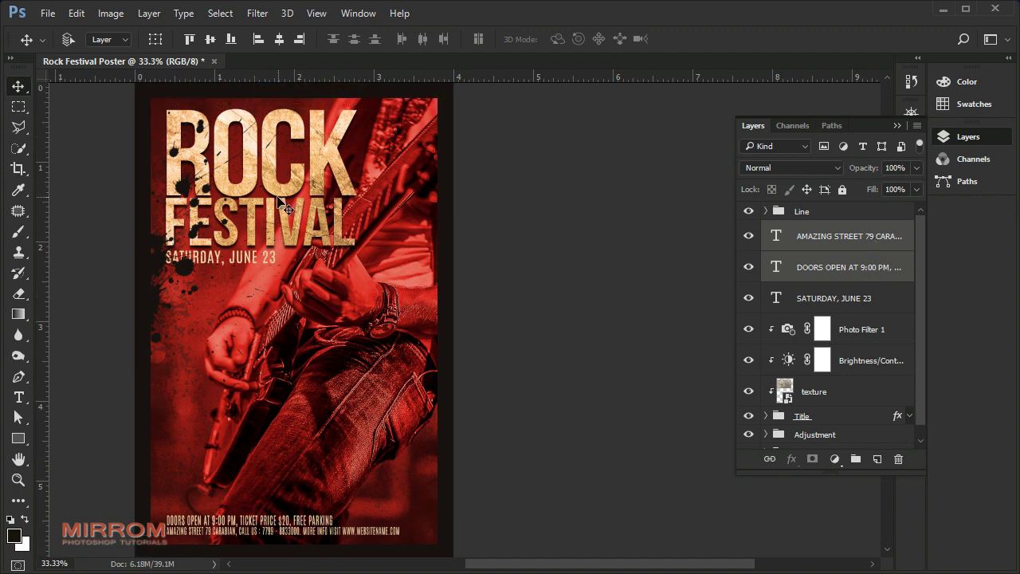
{"action": "key", "text": "ctrl+0"}
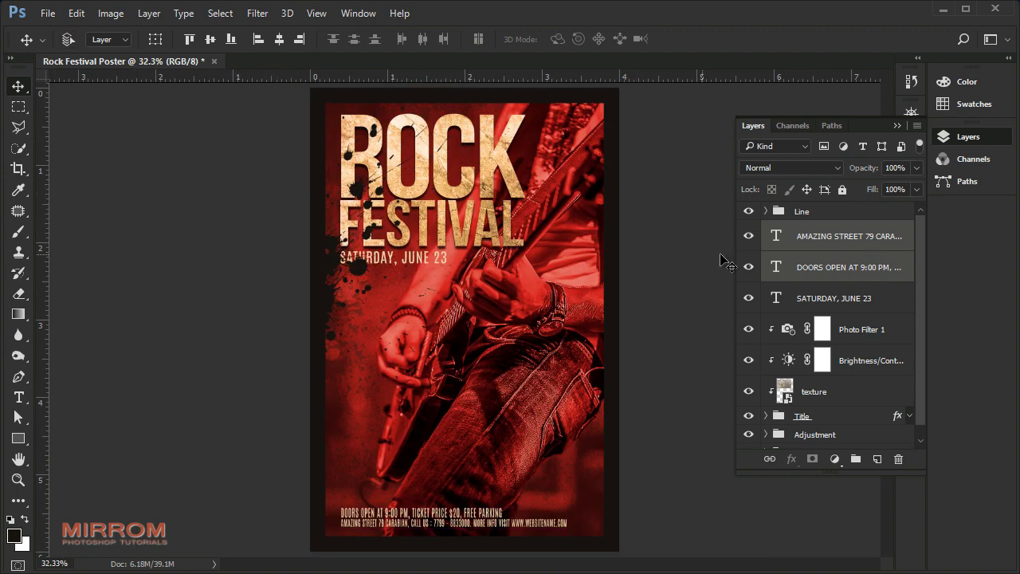
Group the three info text layers into a group named 'Text' and save Rock Festival Poster.psd
{"action": "left_click", "coordinate": [851, 243]}
{"action": "left_click", "coordinate": [845, 293], "text": "shift"}
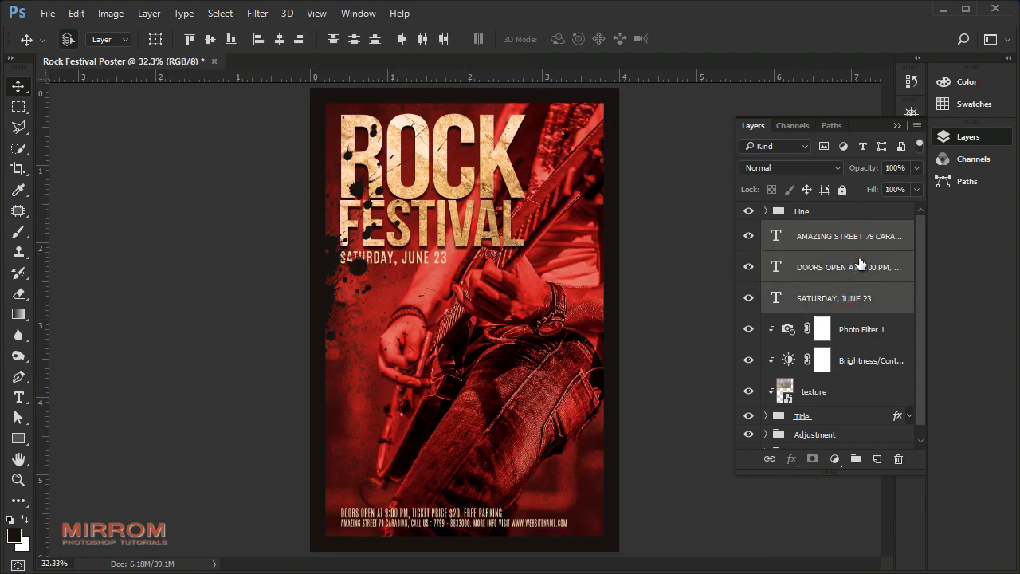
{"action": "key", "text": "ctrl+g"}
{"action": "double_click", "coordinate": [812, 229]}
{"action": "type", "text": "t"}
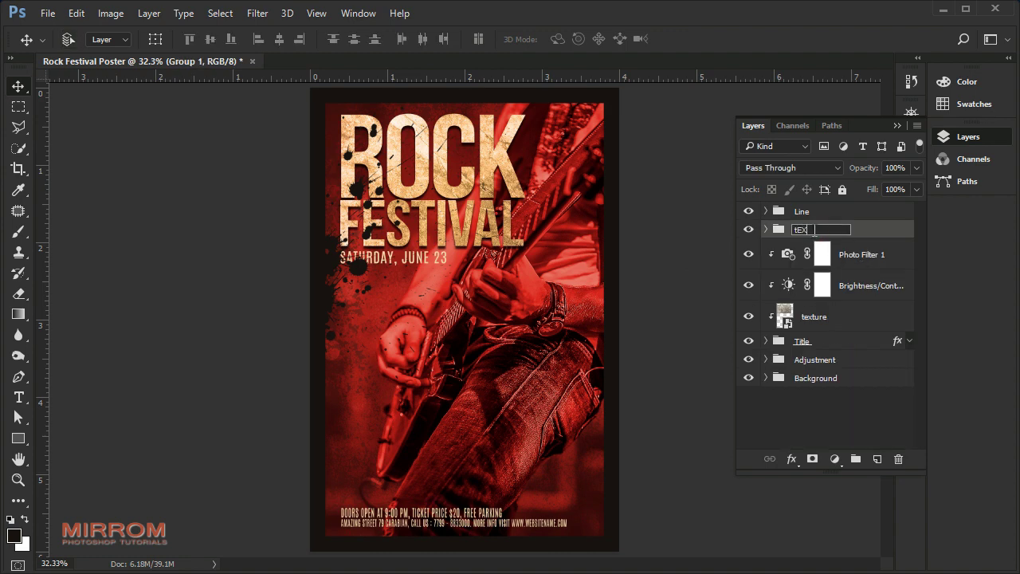
{"action": "type", "text": "Text"}
{"action": "key", "text": "Return"}
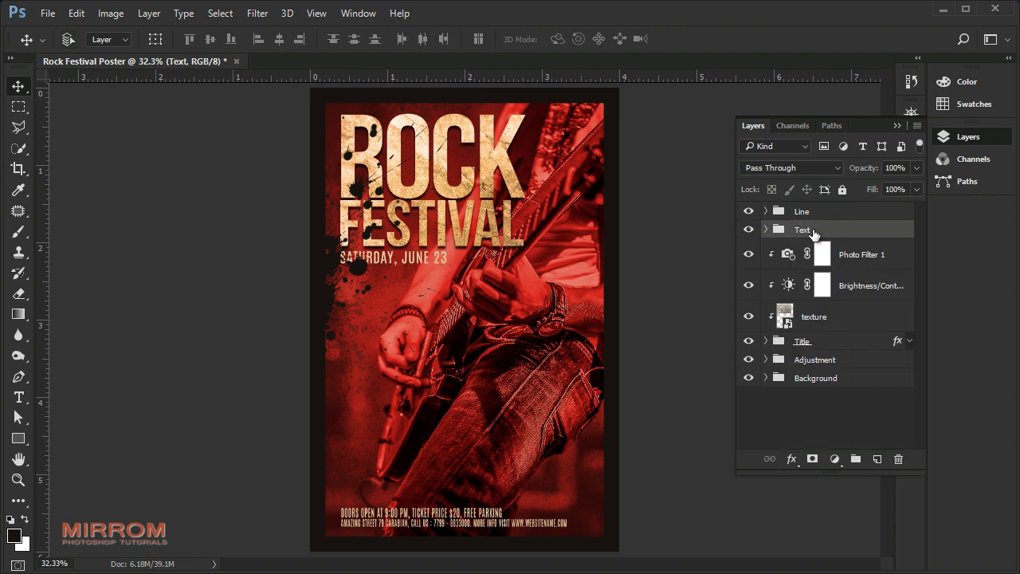
{"action": "left_click", "coordinate": [897, 215]}
{"action": "key", "text": "ctrl+s"}
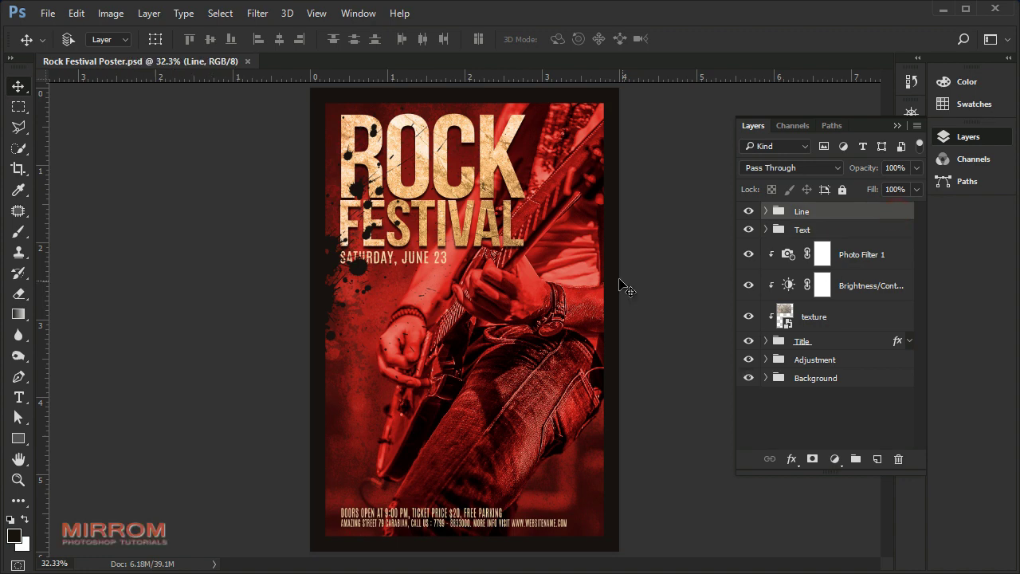
Add a Color Lookup layer using TealOrangePlusContrast.3DL, blended in Color mode
{"action": "left_click", "coordinate": [835, 459]}
{"action": "left_click", "coordinate": [863, 357]}
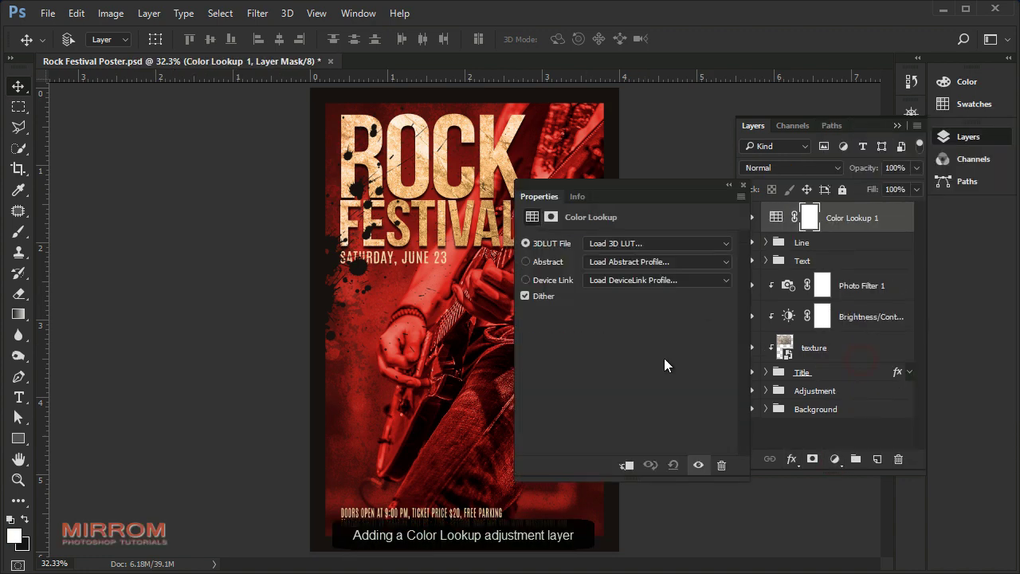
{"action": "left_click", "coordinate": [714, 247]}
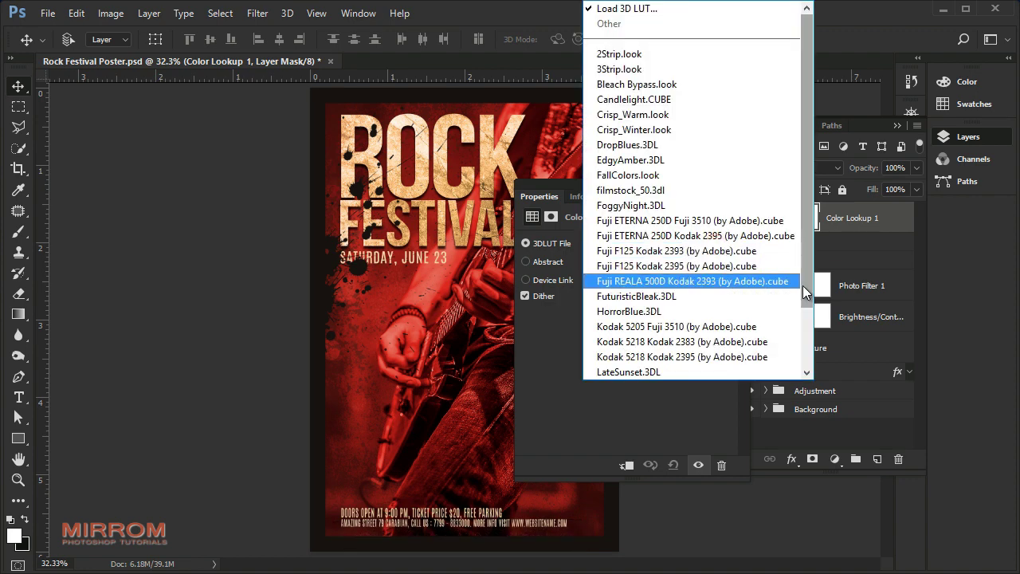
{"action": "left_click_drag", "start_coordinate": [802, 287], "coordinate": [808, 349]}
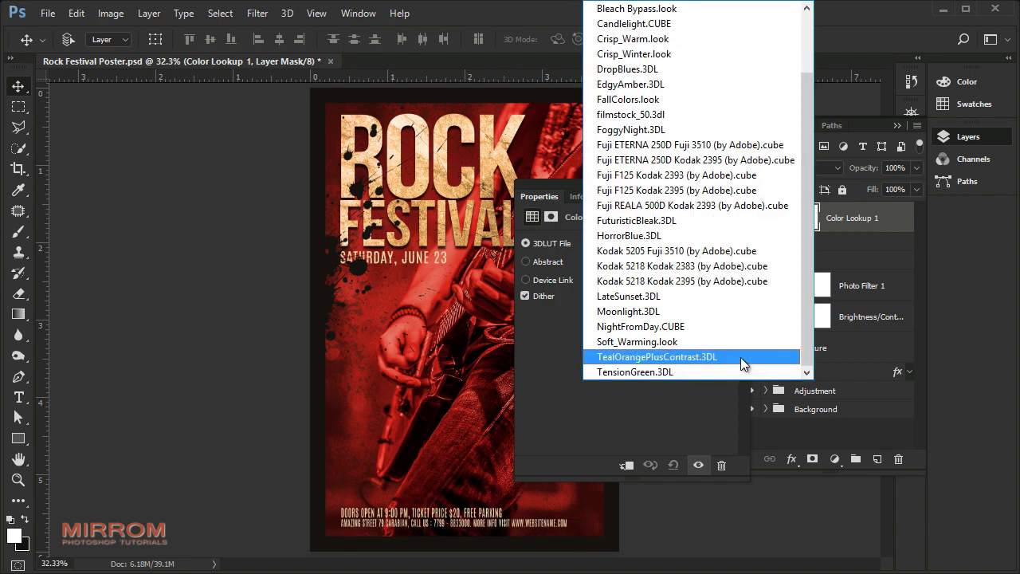
{"action": "left_click", "coordinate": [740, 357]}
{"action": "left_click", "coordinate": [699, 465]}
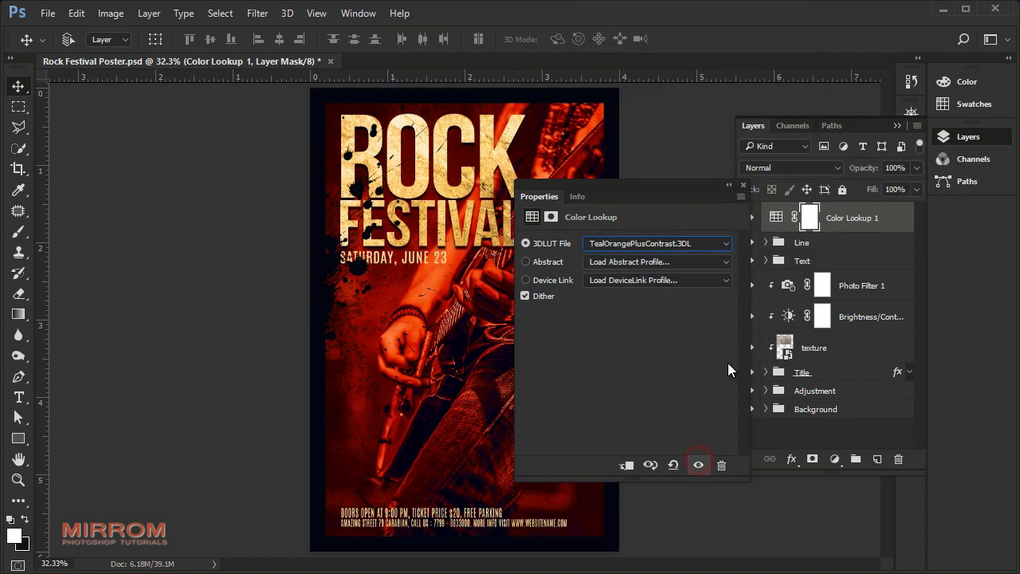
{"action": "left_click", "coordinate": [742, 185]}
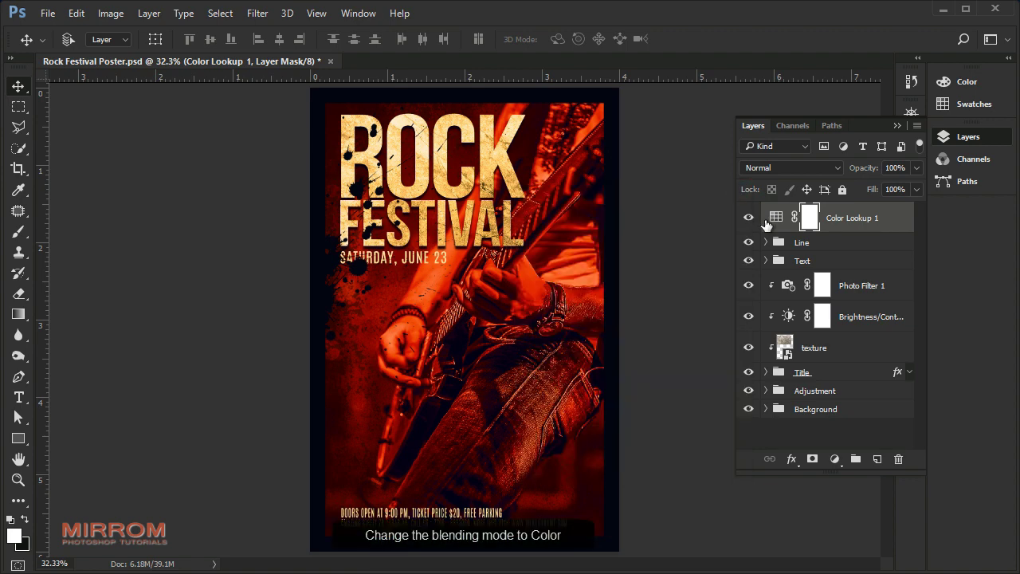
{"action": "left_click", "coordinate": [838, 169]}
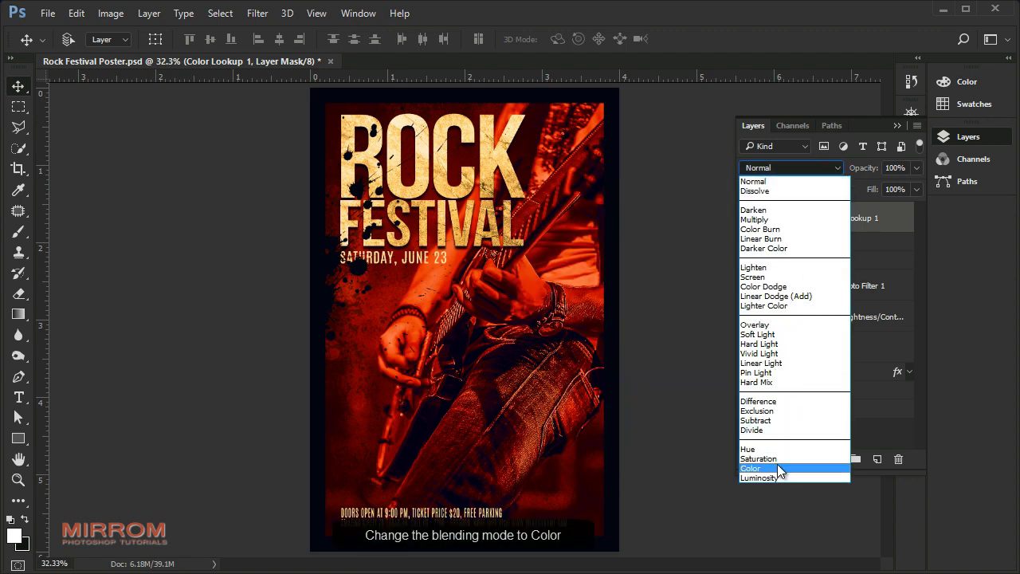
{"action": "left_click", "coordinate": [774, 468]}
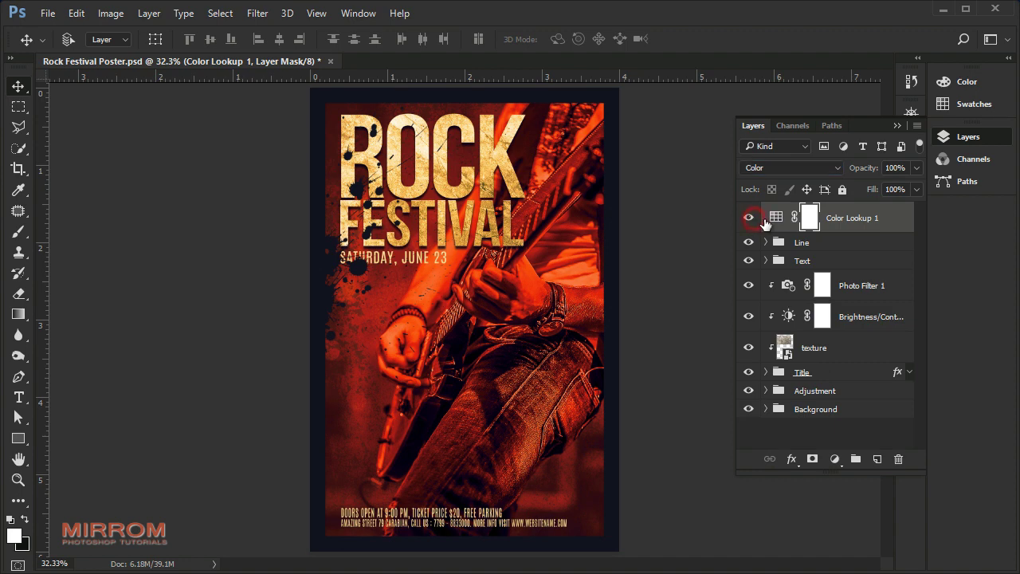
{"action": "left_click", "coordinate": [834, 459]}
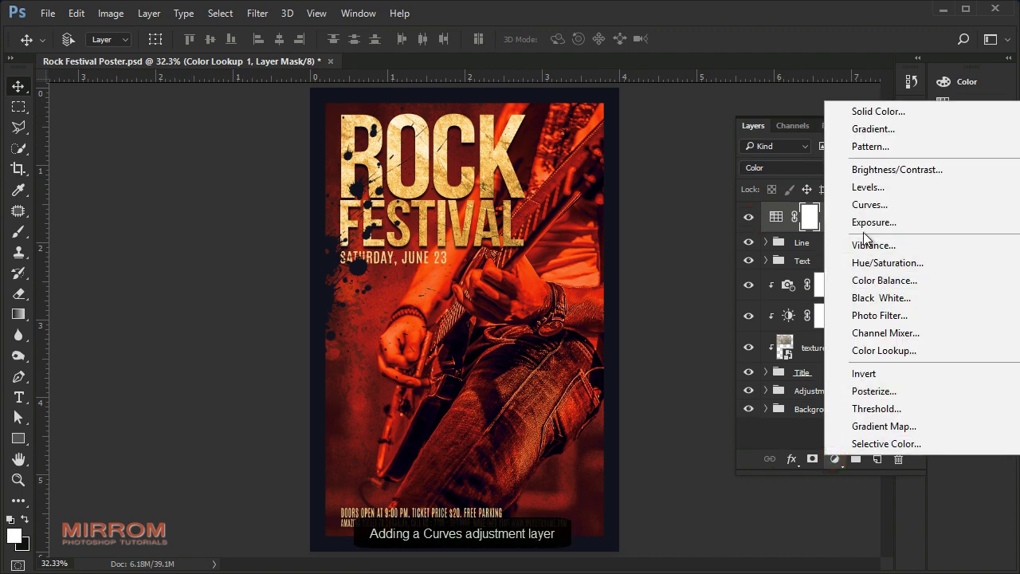
Add Curves 1 with the white point lowered, black point lifted and midtones pulled down
{"action": "left_click", "coordinate": [870, 205]}
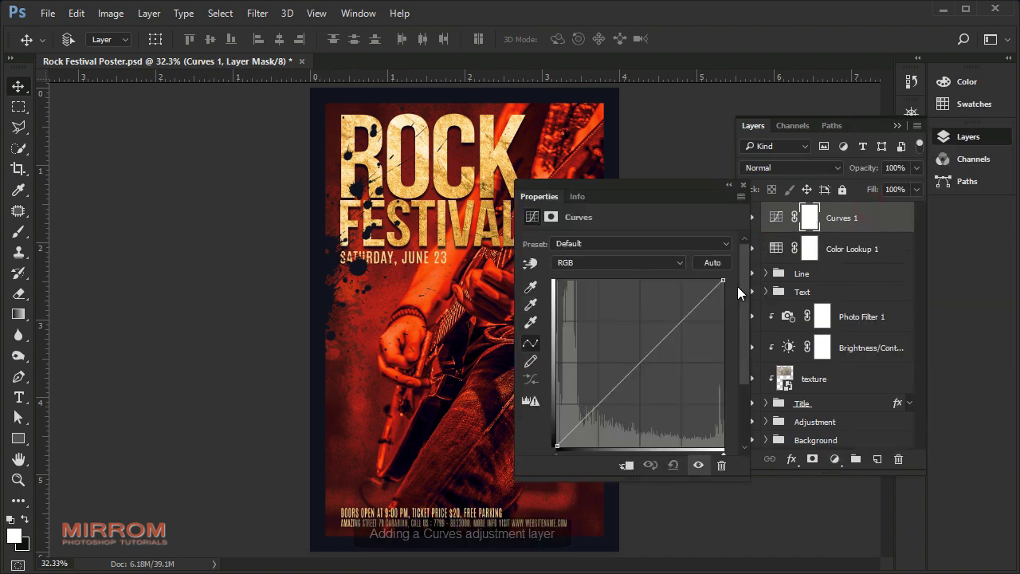
{"action": "left_click_drag", "start_coordinate": [723, 279], "coordinate": [738, 298]}
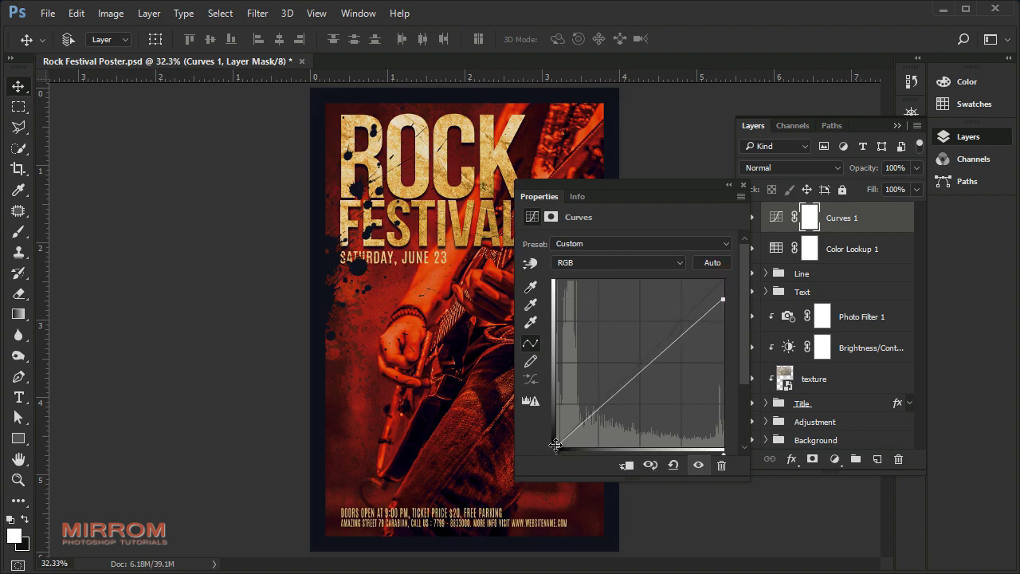
{"action": "left_click_drag", "start_coordinate": [556, 445], "coordinate": [542, 430]}
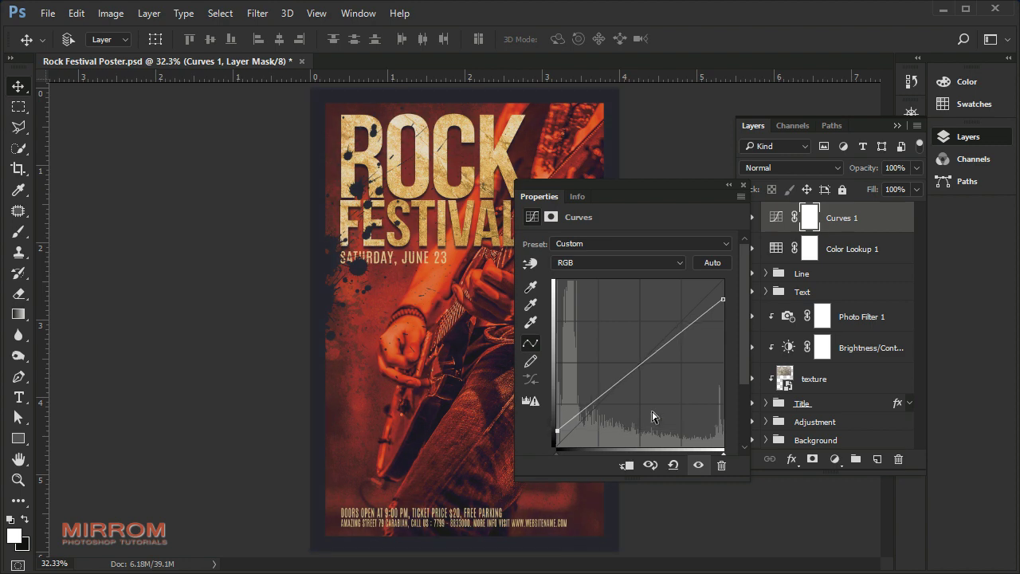
{"action": "left_click_drag", "start_coordinate": [649, 357], "coordinate": [652, 377]}
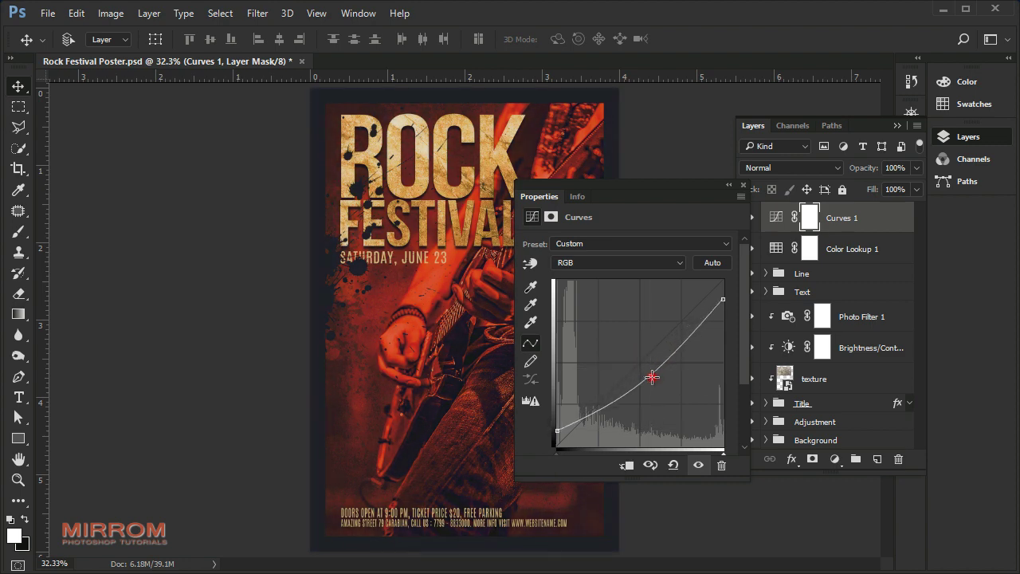
{"action": "left_click_drag", "start_coordinate": [558, 430], "coordinate": [550, 434]}
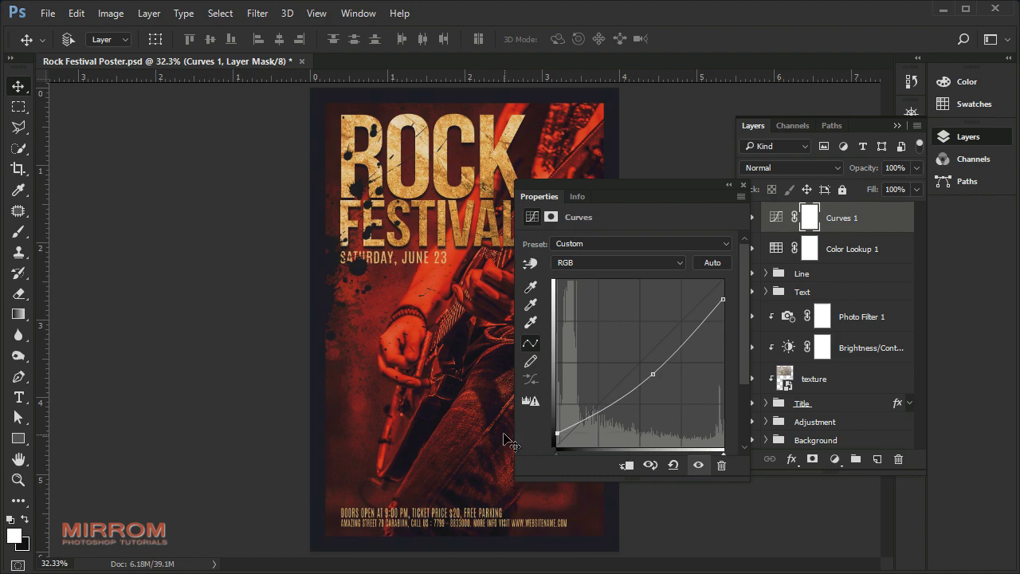
{"action": "left_click_drag", "start_coordinate": [723, 299], "coordinate": [725, 298]}
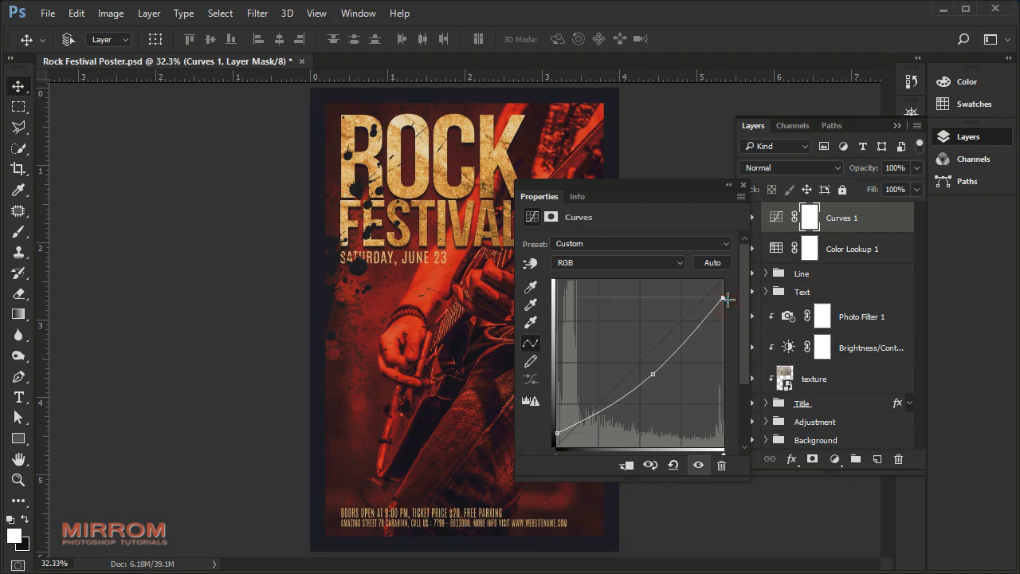
{"action": "left_click_drag", "start_coordinate": [653, 374], "coordinate": [654, 368]}
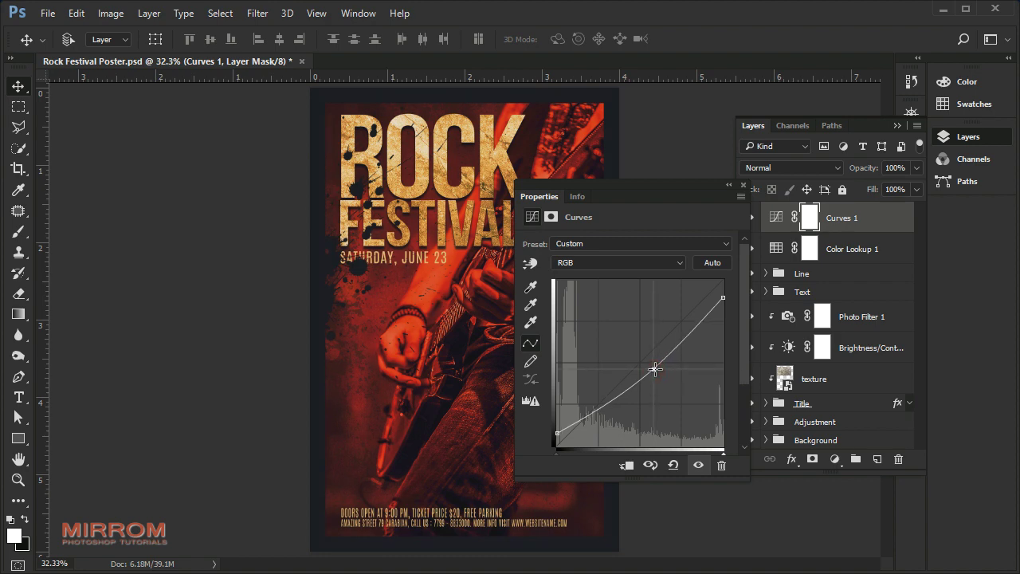
{"action": "left_click", "coordinate": [698, 465]}
{"action": "left_click", "coordinate": [743, 186]}
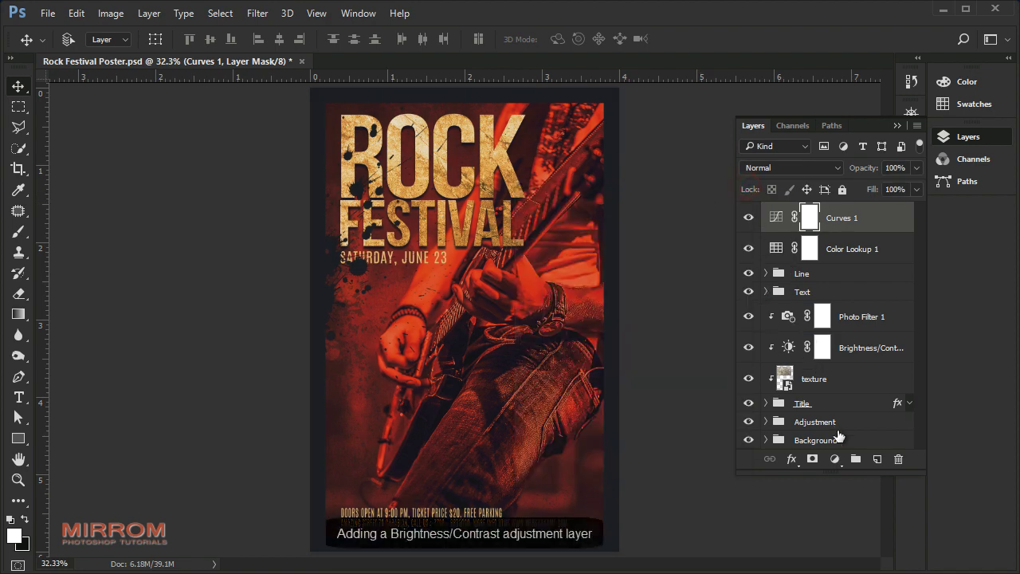
Add a Brightness/Contrast adjustment with Brightness 14 and Contrast 22
{"action": "left_click", "coordinate": [835, 459]}
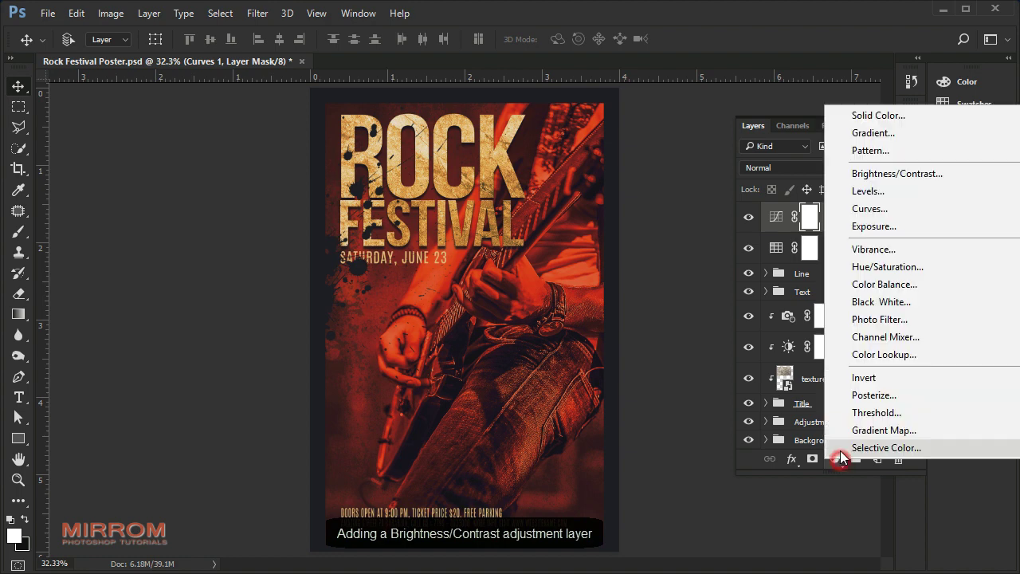
{"action": "left_click", "coordinate": [857, 175]}
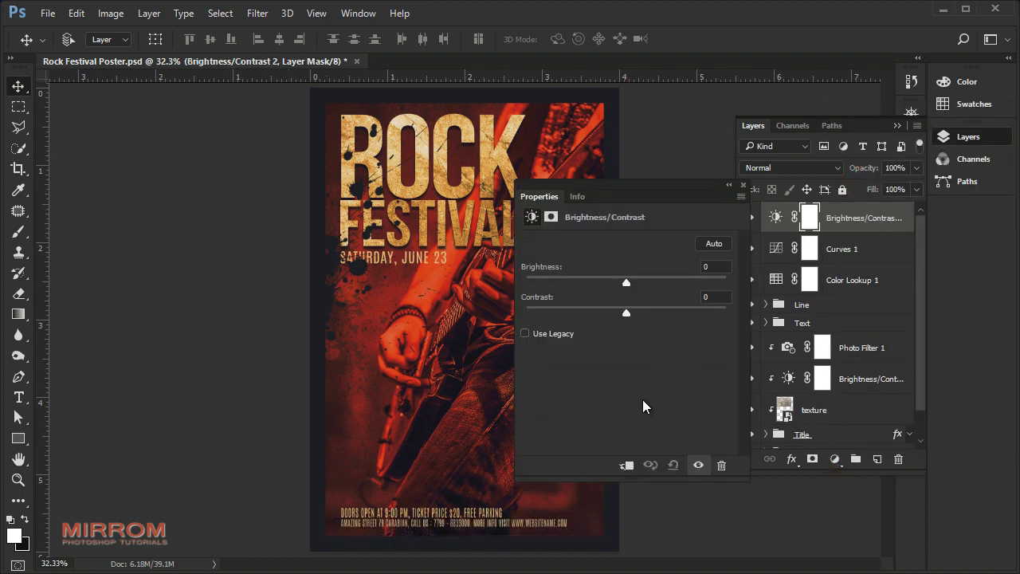
{"action": "left_click_drag", "start_coordinate": [626, 283], "coordinate": [645, 311]}
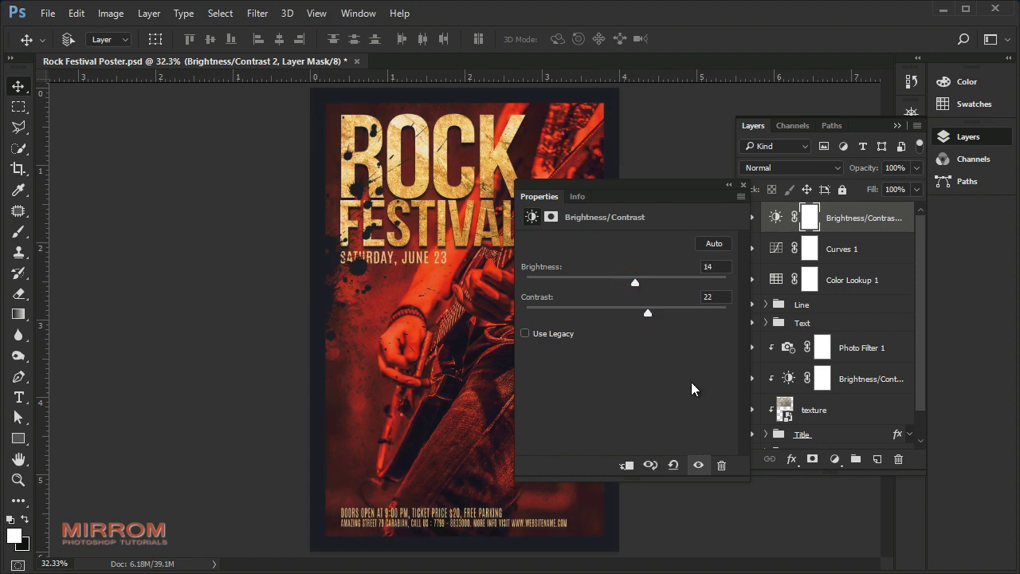
{"action": "left_click", "coordinate": [699, 465]}
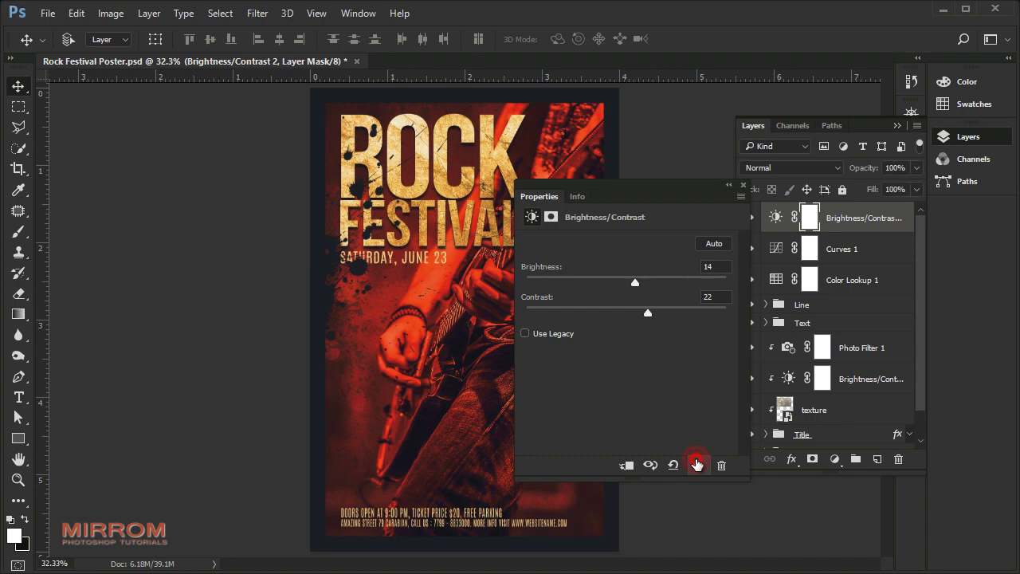
{"action": "left_click", "coordinate": [743, 185]}
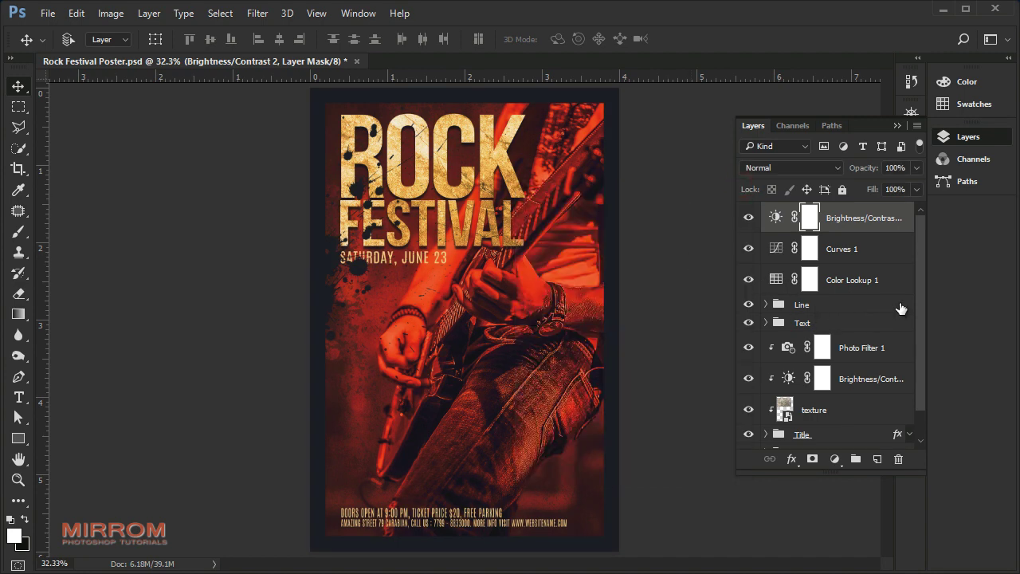
Group Brightness/Contrast, Curves 1 and Color Lookup 1 into a group named 'Adjustments'
{"action": "left_click", "coordinate": [865, 266], "text": "shift"}
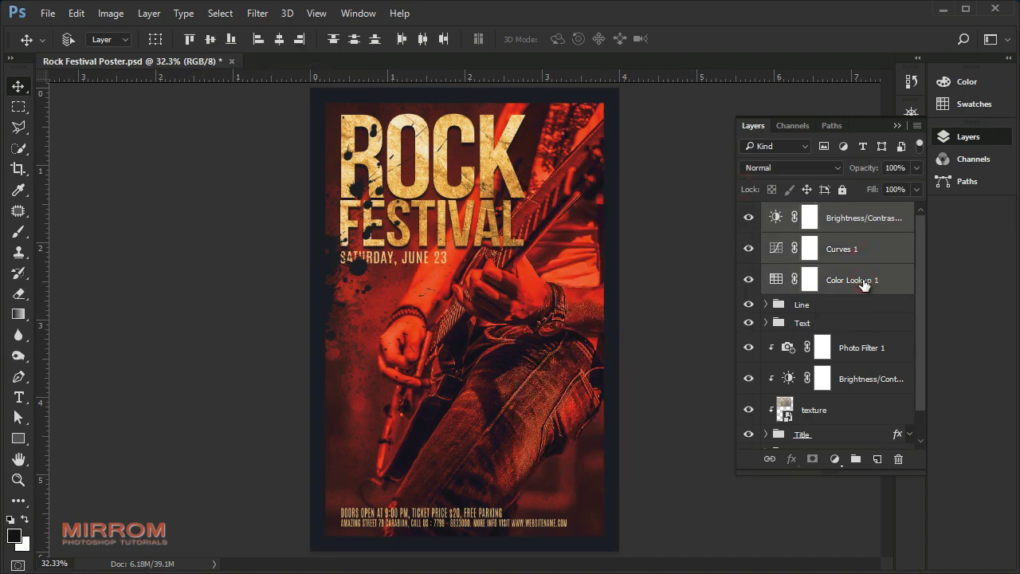
{"action": "key", "text": "ctrl+g"}
{"action": "double_click", "coordinate": [809, 211]}
{"action": "type", "text": "a"}
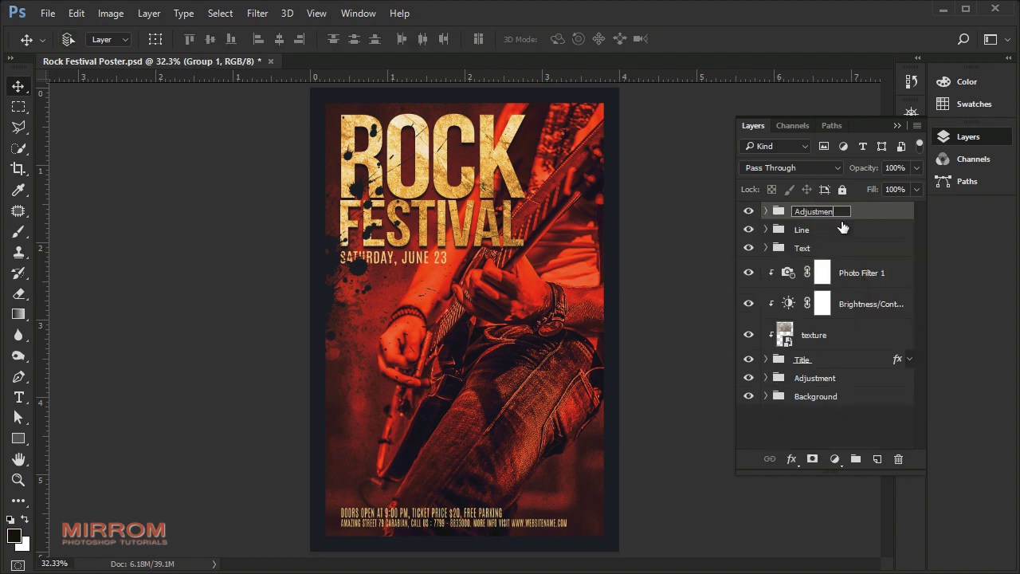
{"action": "type", "text": "ts"}
{"action": "key", "text": "Return"}
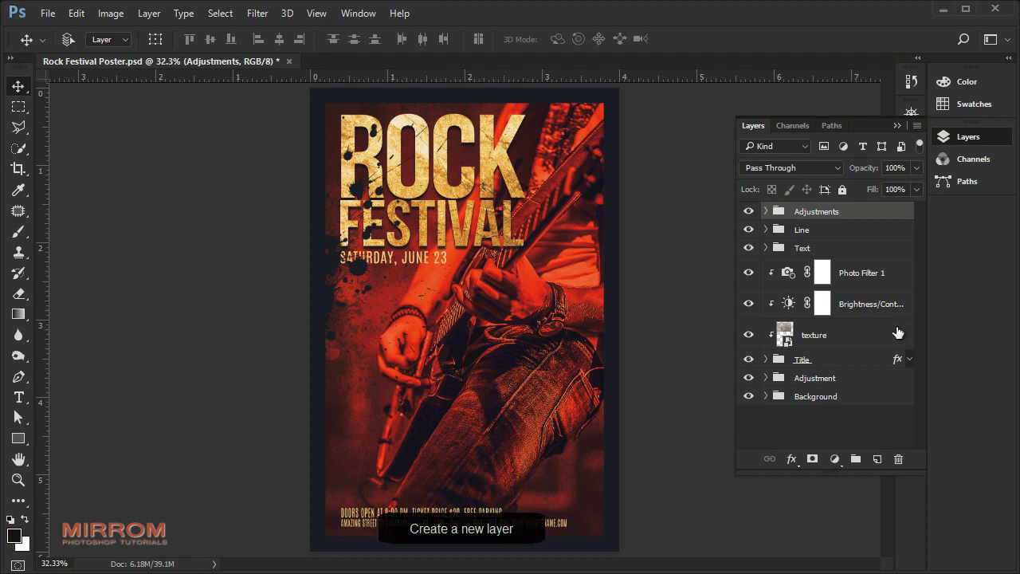
Add an empty Layer 1 on top and set the foreground colour to #df8e00
{"action": "left_click", "coordinate": [877, 460]}
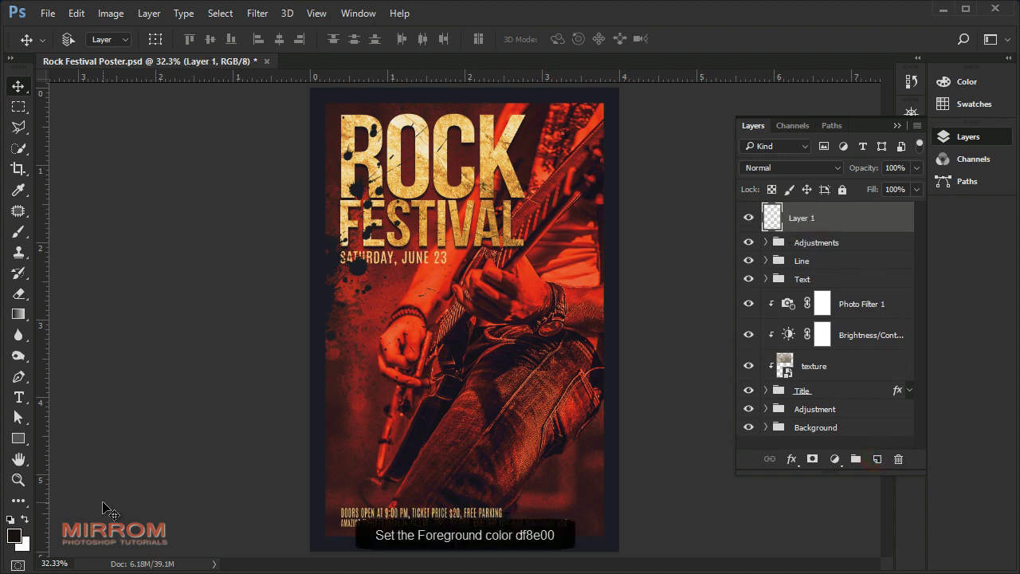
{"action": "left_click", "coordinate": [17, 542]}
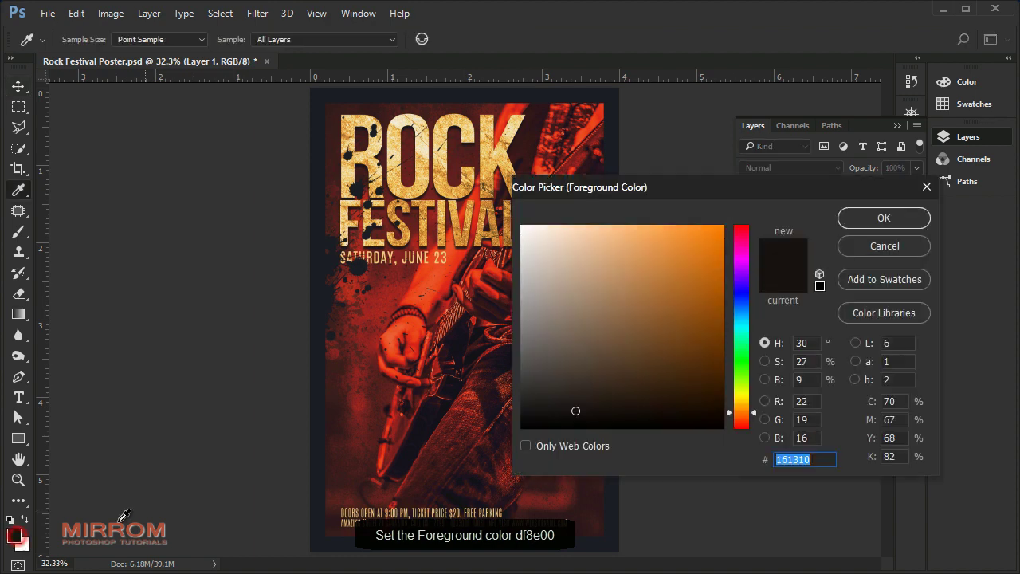
{"action": "left_click_drag", "start_coordinate": [592, 191], "coordinate": [577, 170]}
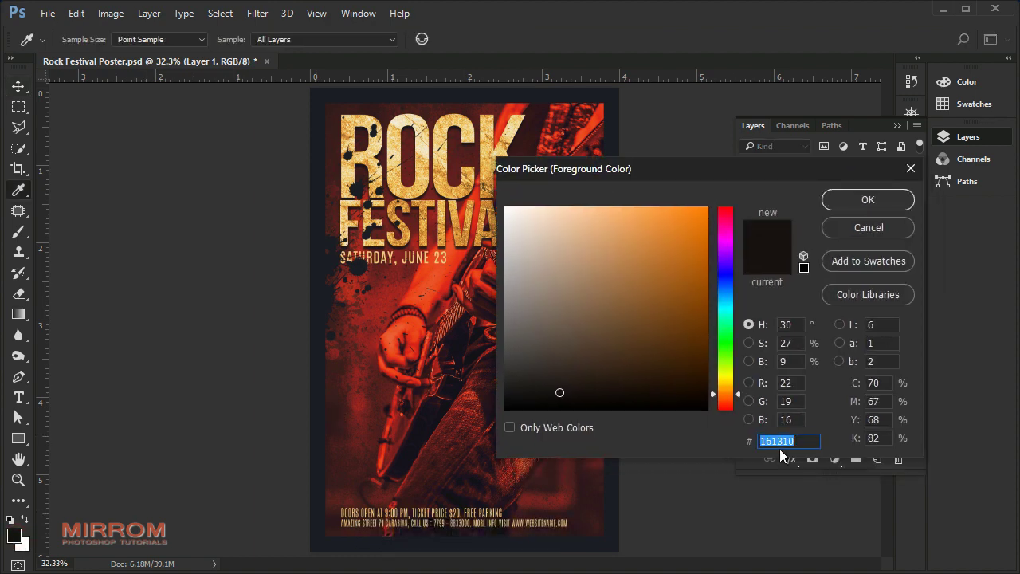
{"action": "type", "text": "df8"}
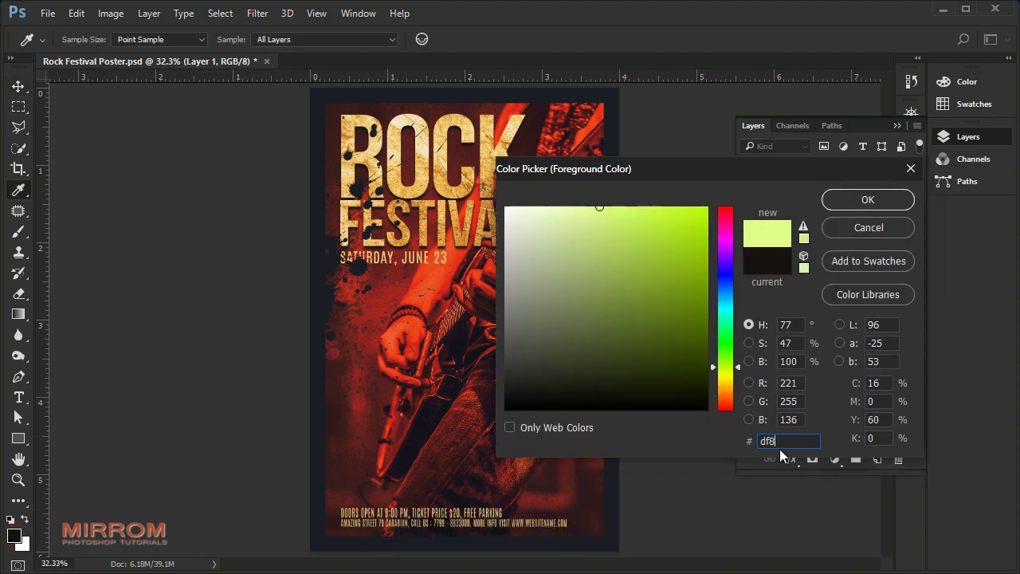
{"action": "type", "text": "e00"}
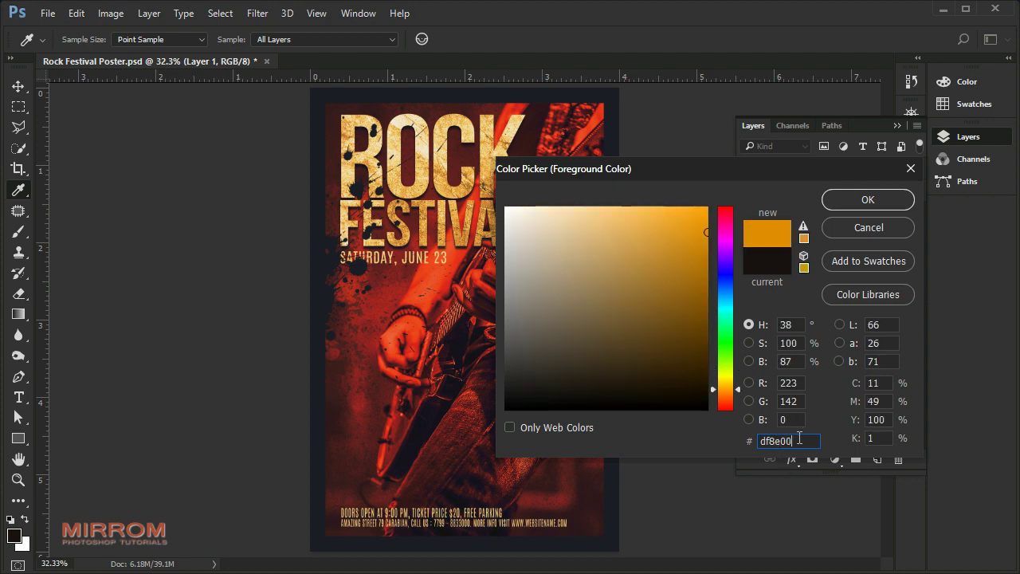
{"action": "left_click", "coordinate": [858, 200]}
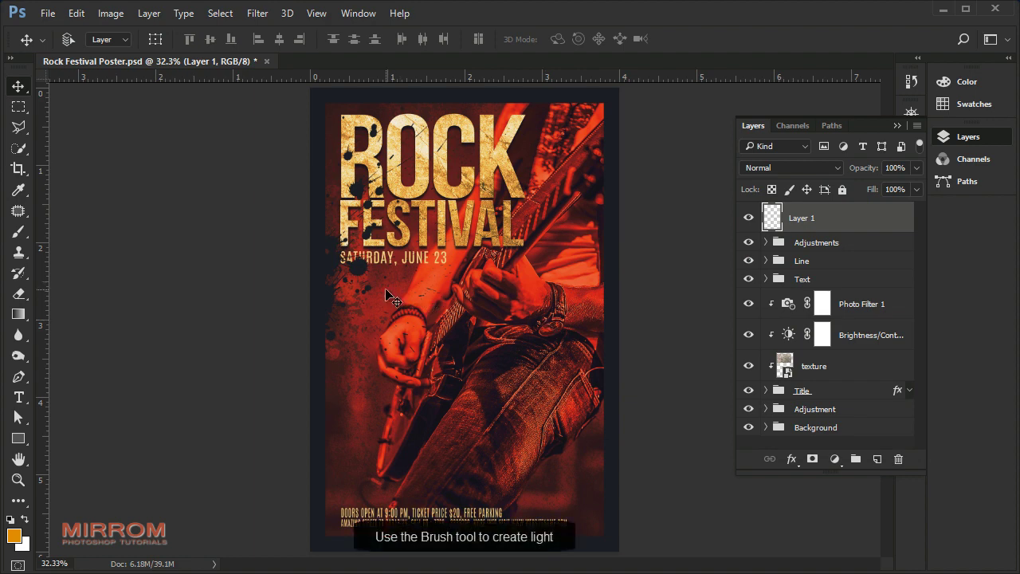
Paint a 500 px soft round orange dab and move it left over the guitarist's hands and guitar
{"action": "left_click", "coordinate": [21, 233]}
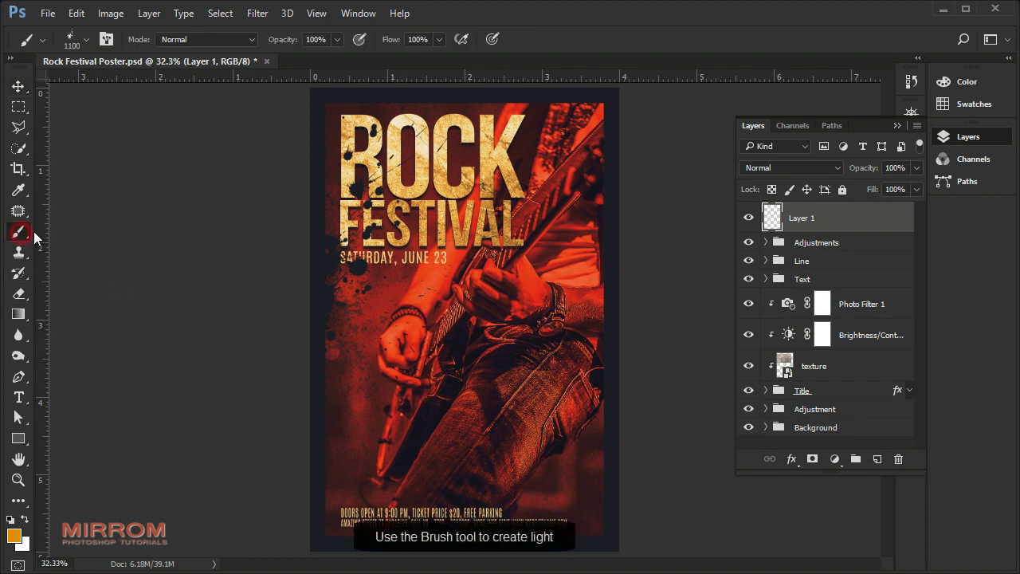
{"action": "right_click", "coordinate": [20, 233]}
{"action": "left_click", "coordinate": [79, 230]}
{"action": "left_click", "coordinate": [81, 37]}
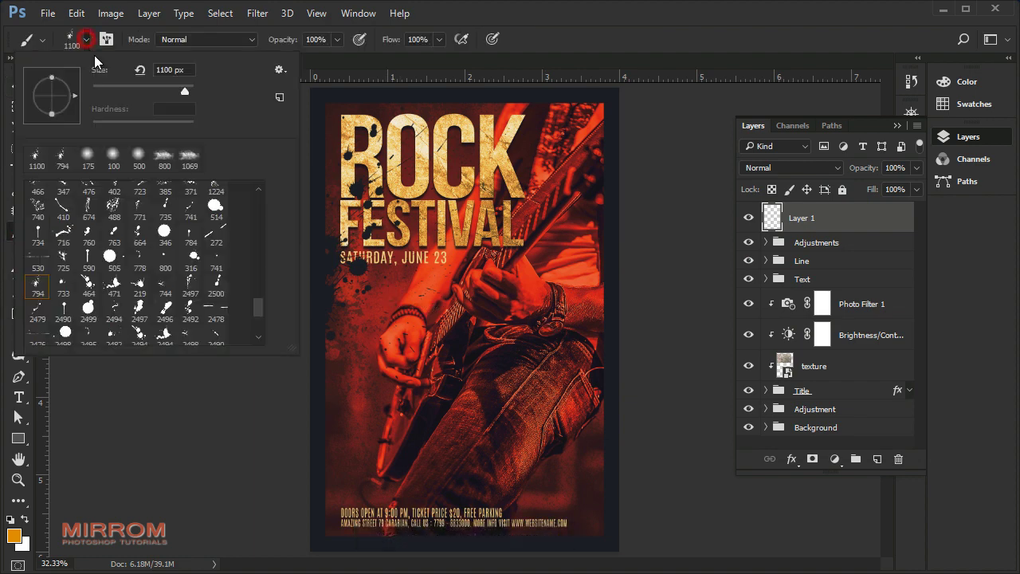
{"action": "left_click", "coordinate": [114, 193]}
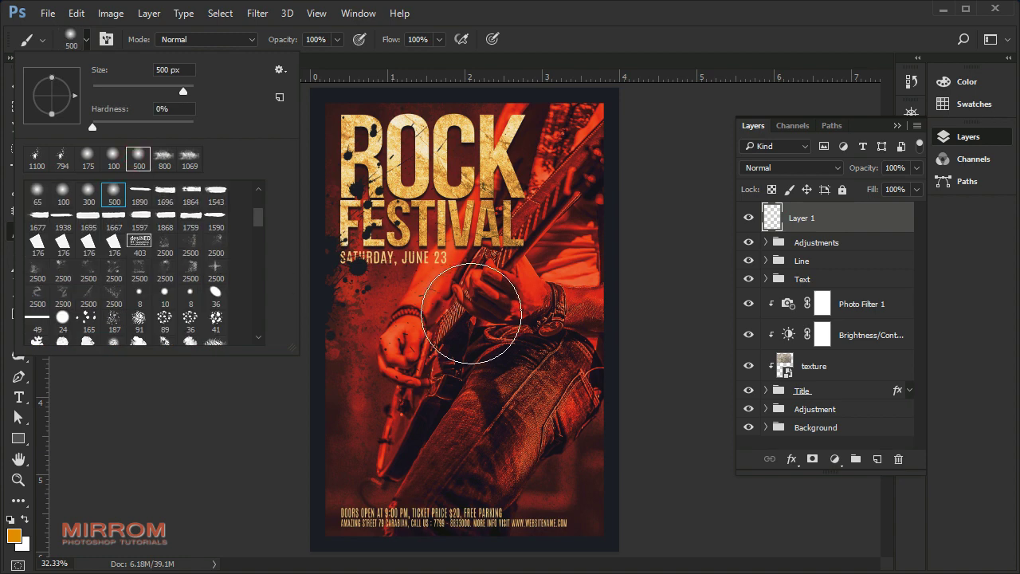
{"action": "left_click", "coordinate": [486, 308]}
{"action": "key", "text": "v"}
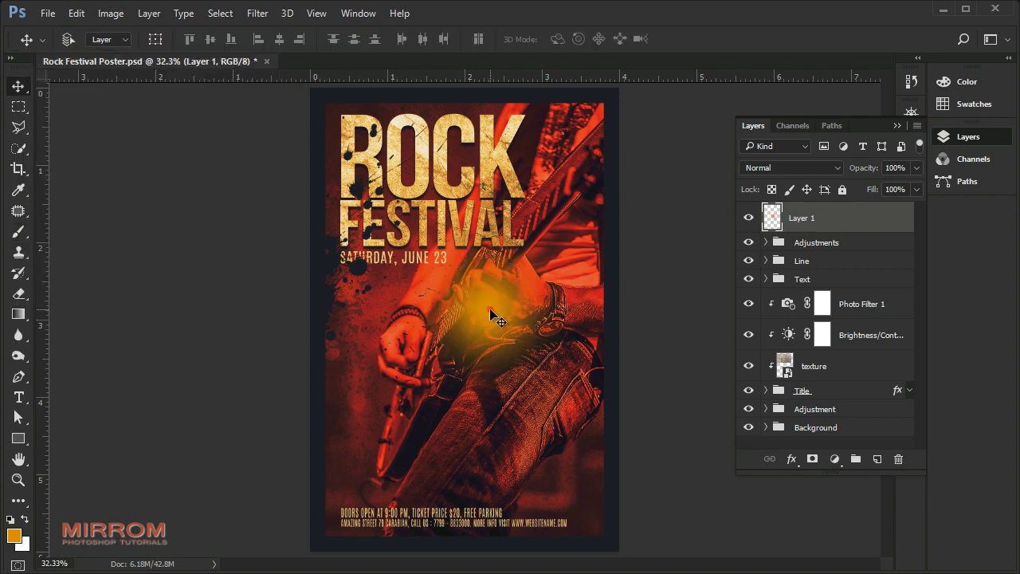
{"action": "left_click_drag", "start_coordinate": [489, 316], "coordinate": [418, 320]}
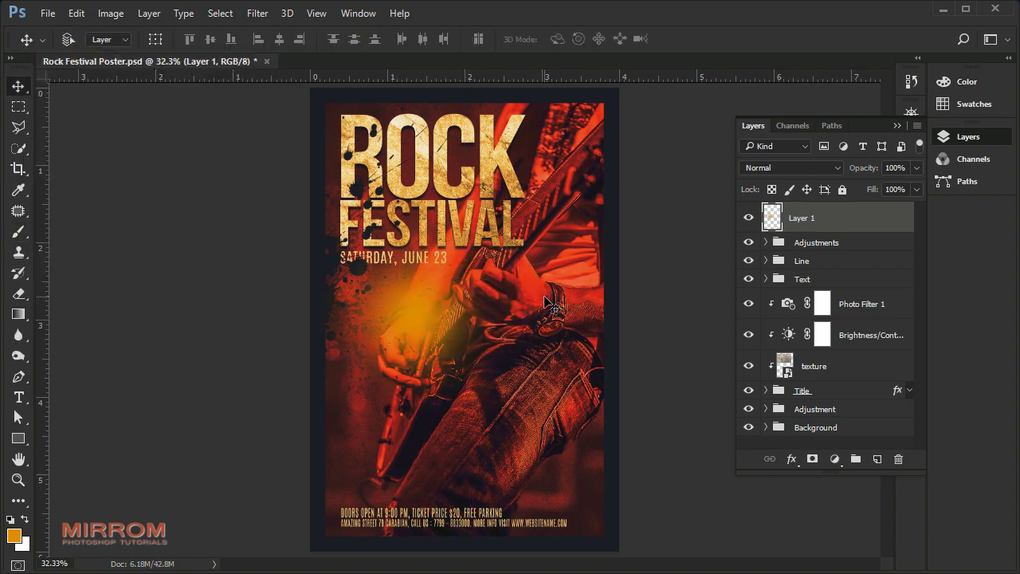
Set the glow layer to Color Dodge and scale it to about 131%, shifted down-left
{"action": "left_click", "coordinate": [833, 169]}
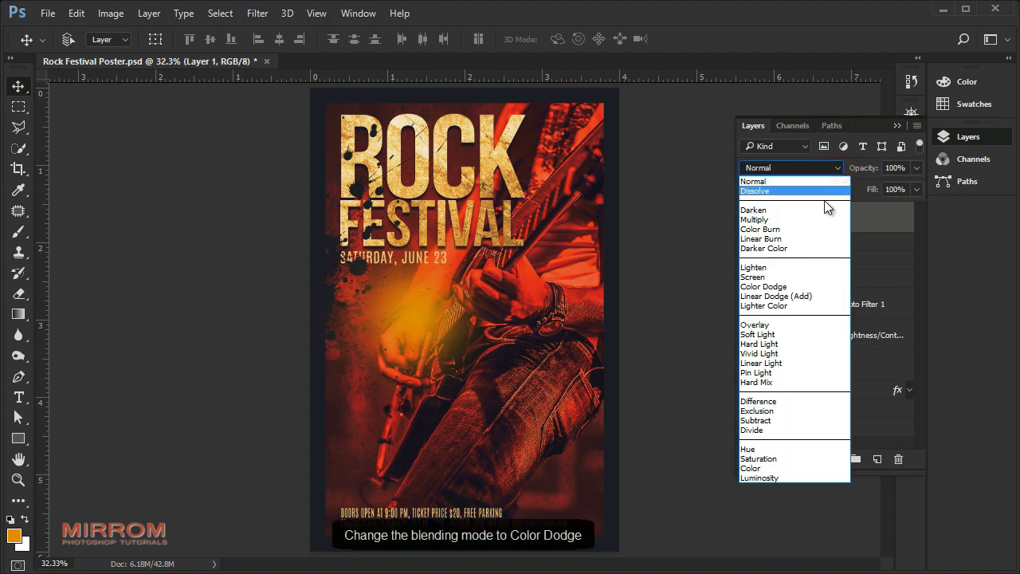
{"action": "left_click", "coordinate": [809, 288]}
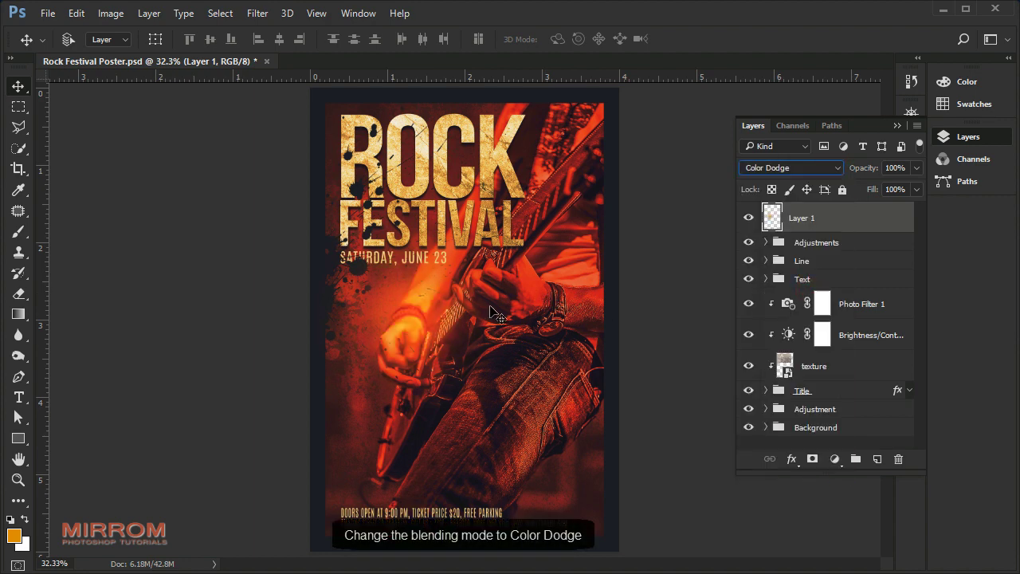
{"action": "key", "text": "ctrl+t"}
{"action": "left_click_drag", "start_coordinate": [518, 212], "coordinate": [584, 146]}
{"action": "left_click_drag", "start_coordinate": [495, 244], "coordinate": [475, 263]}
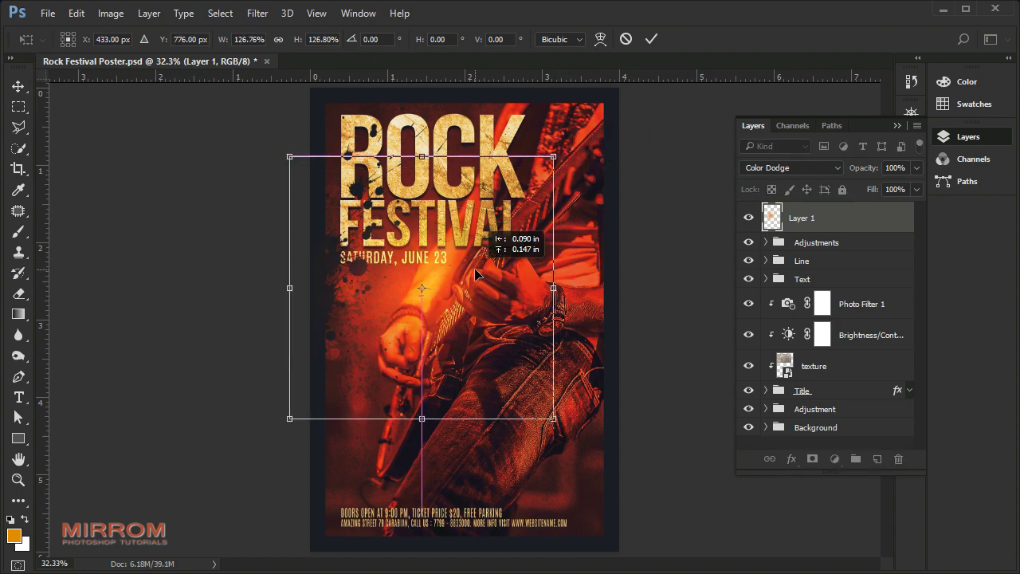
{"action": "left_click_drag", "start_coordinate": [498, 368], "coordinate": [500, 381]}
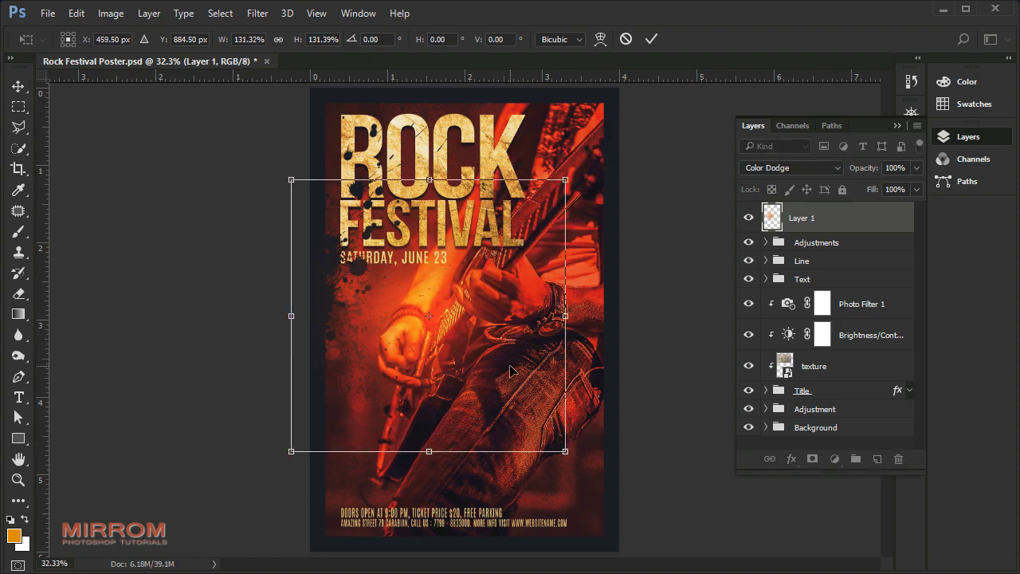
{"action": "key", "text": "Return"}
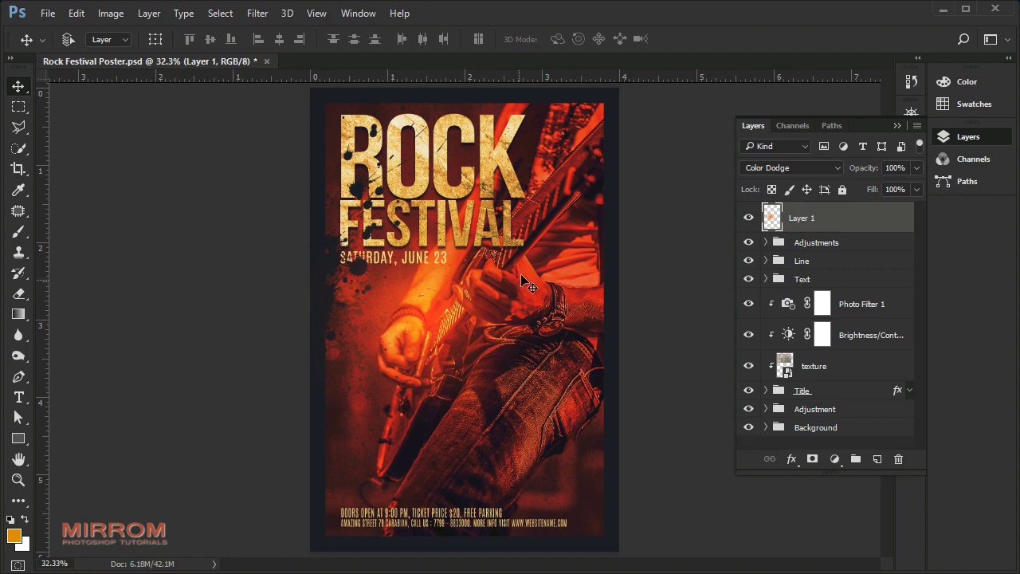
Collapse the Layers panel to icons and zoom the poster to 50% to review it
{"action": "left_click", "coordinate": [897, 125]}
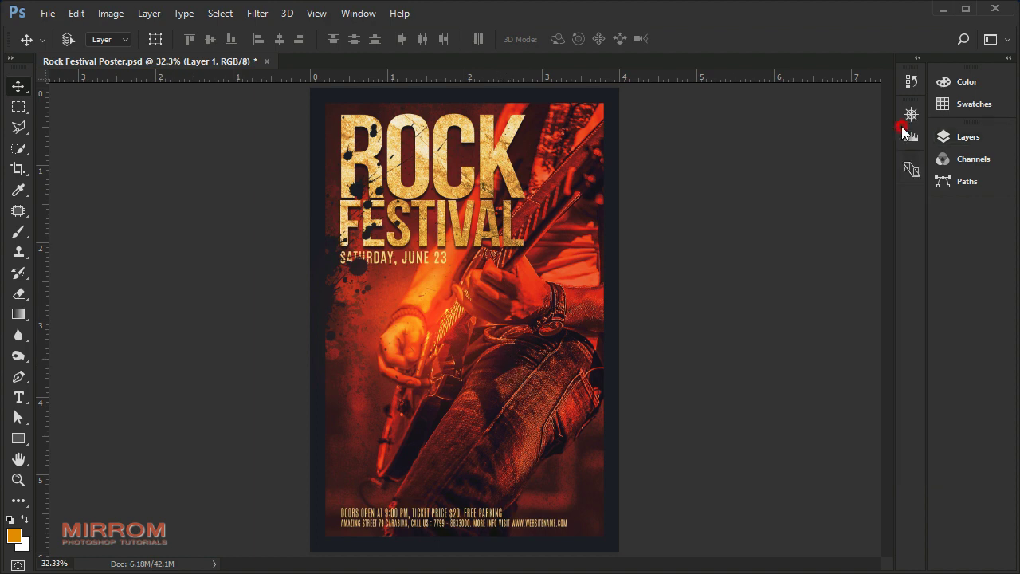
{"action": "key", "text": "ctrl+plus"}
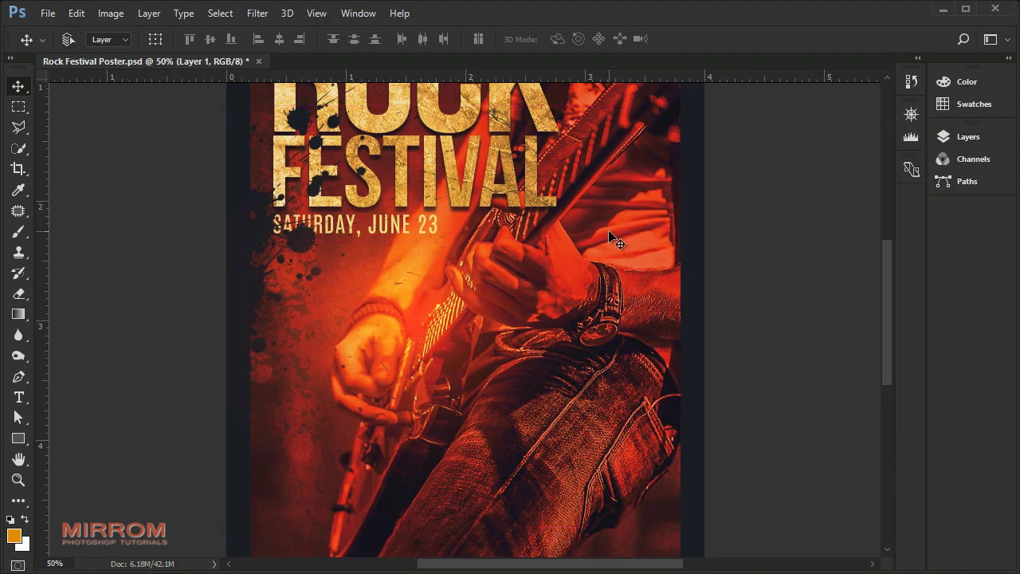
{"action": "scroll", "coordinate": [614, 238], "scroll_direction": "up", "scroll_amount": 4}
{"action": "scroll", "coordinate": [593, 239], "scroll_direction": "down", "scroll_amount": 2}
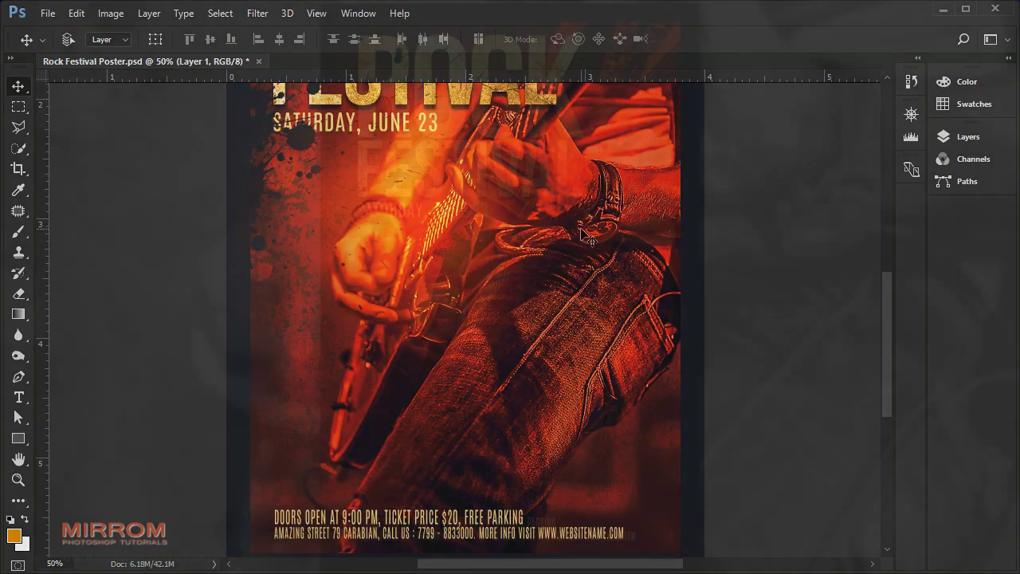